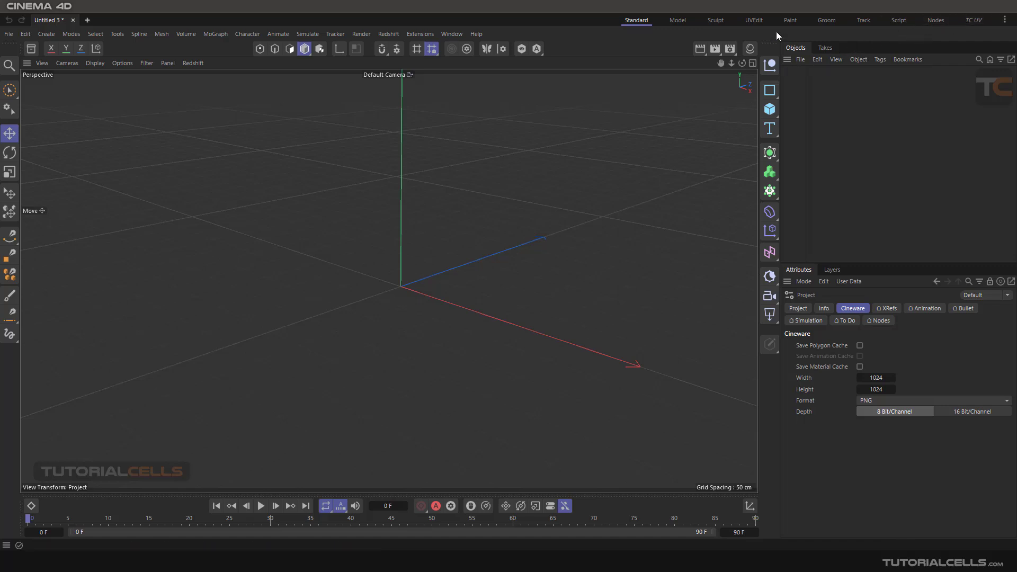
Switch the workspace to the custom TC UV layout and frame the empty UV canvas
left_click(754, 20)
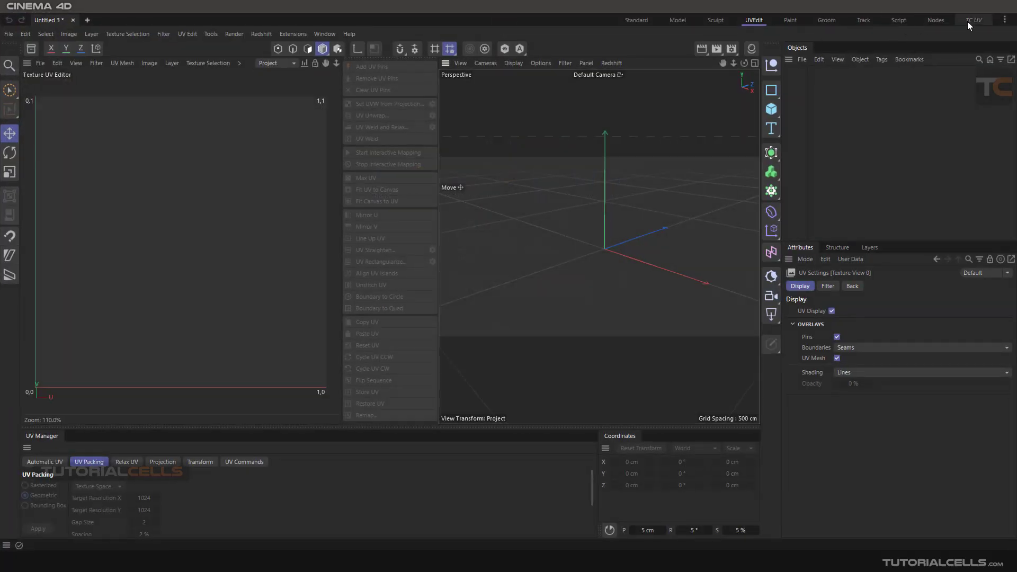
left_click(967, 22)
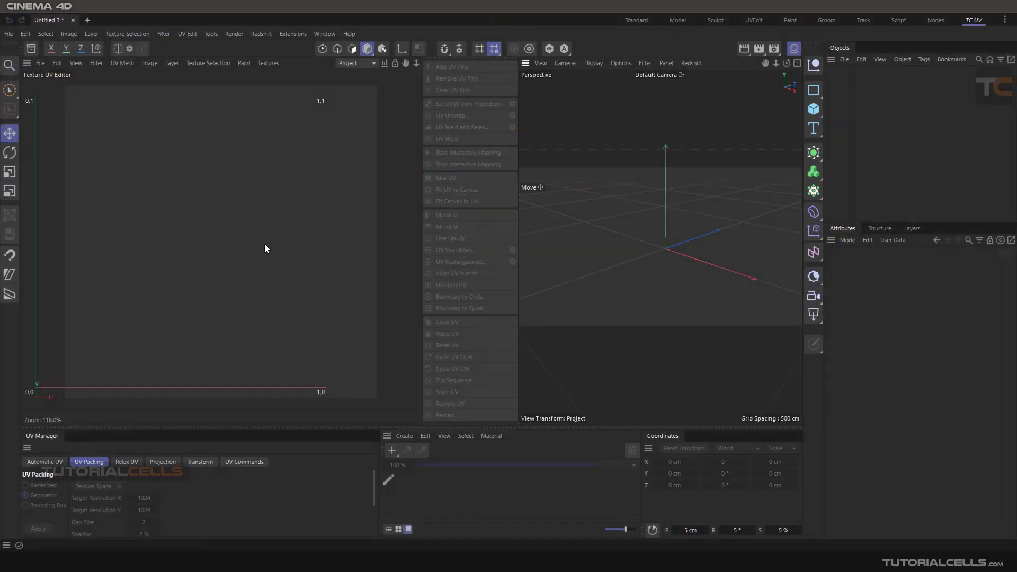
scroll(263, 246, "down", 5)
scroll(260, 253, "up", 3)
scroll(258, 253, "down", 4)
scroll(257, 259, "up", 4)
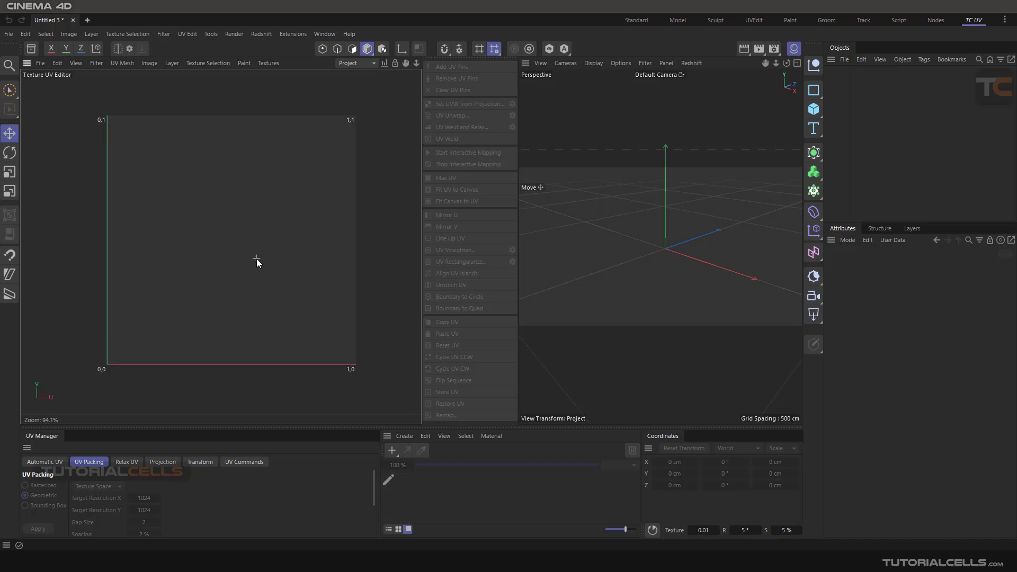
scroll(256, 259, "up", 3)
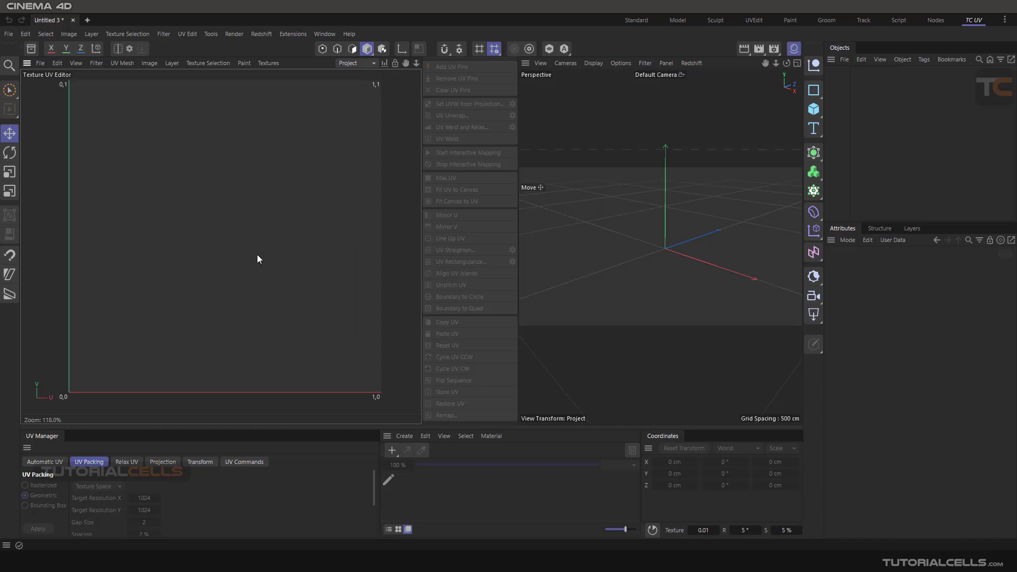
mouse_move(257, 254)
middle_mouse_down("alt")
mouse_move(234, 253)
mouse_move(256, 256)
middle_mouse_up("alt")
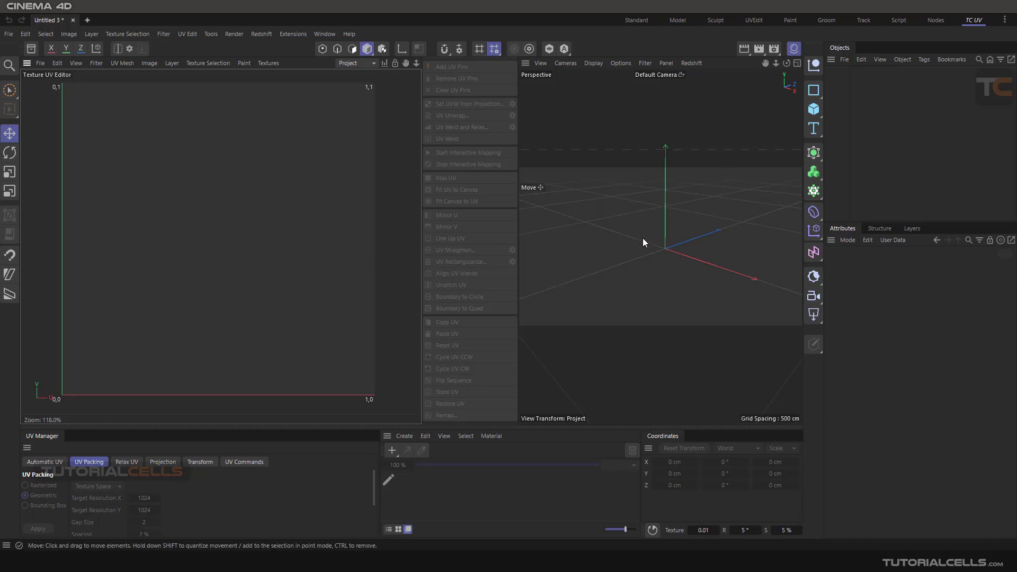
Add a cylinder primitive and enlarge it to a radius of about 54 cm and a height of about 207 cm
scroll(643, 237, "up", 4)
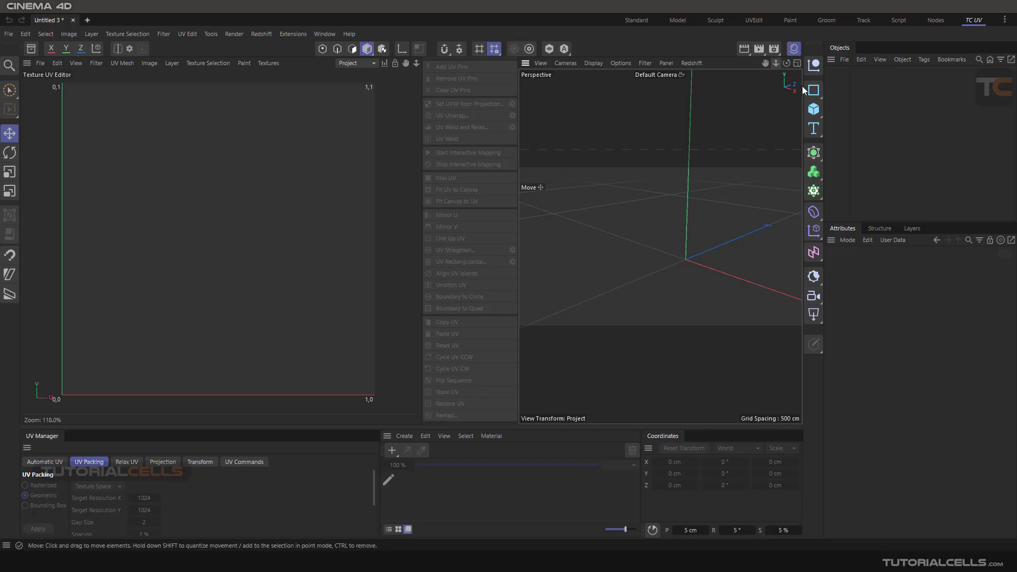
left_click(814, 113)
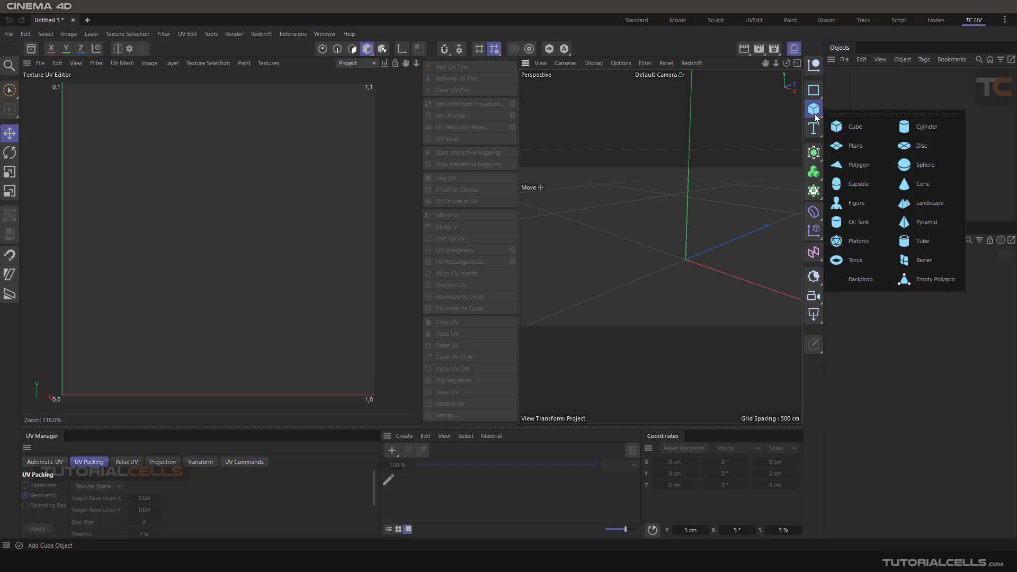
left_click(903, 127)
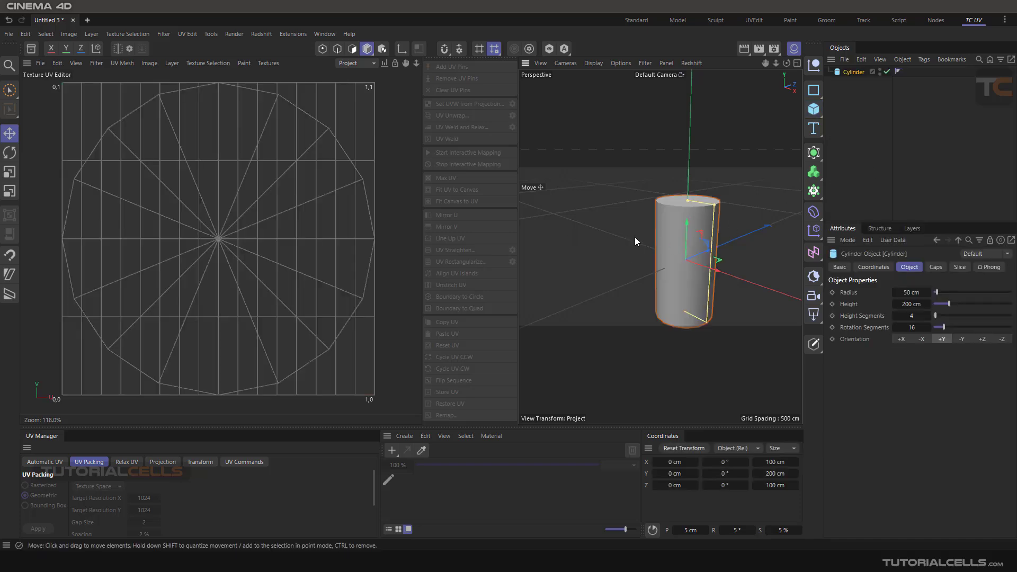
left_click_drag(634, 237, 672, 236, "alt")
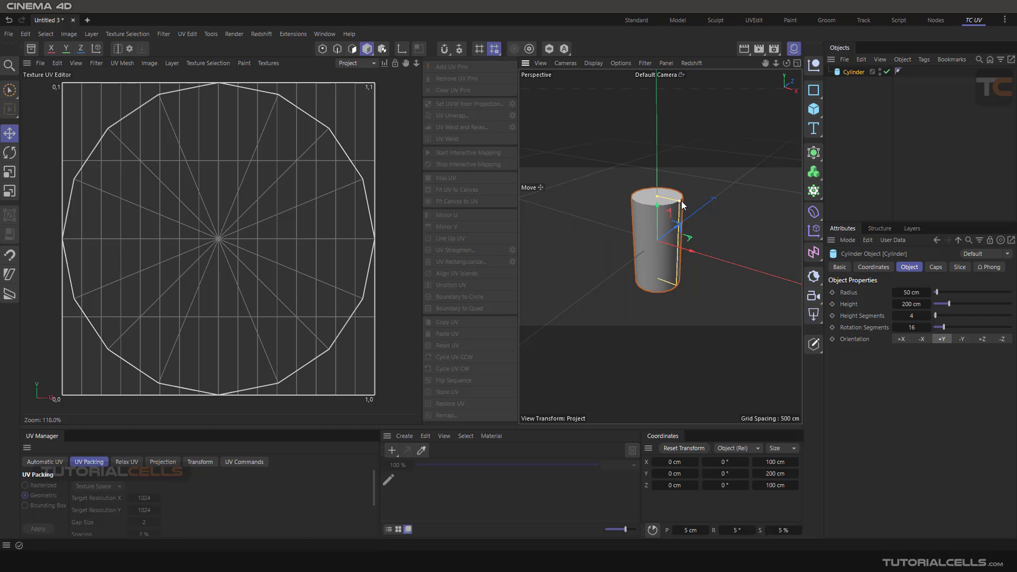
mouse_move(680, 201)
left_mouse_down()
mouse_move(706, 208)
mouse_move(659, 147)
mouse_move(664, 191)
mouse_move(683, 201)
left_mouse_up()
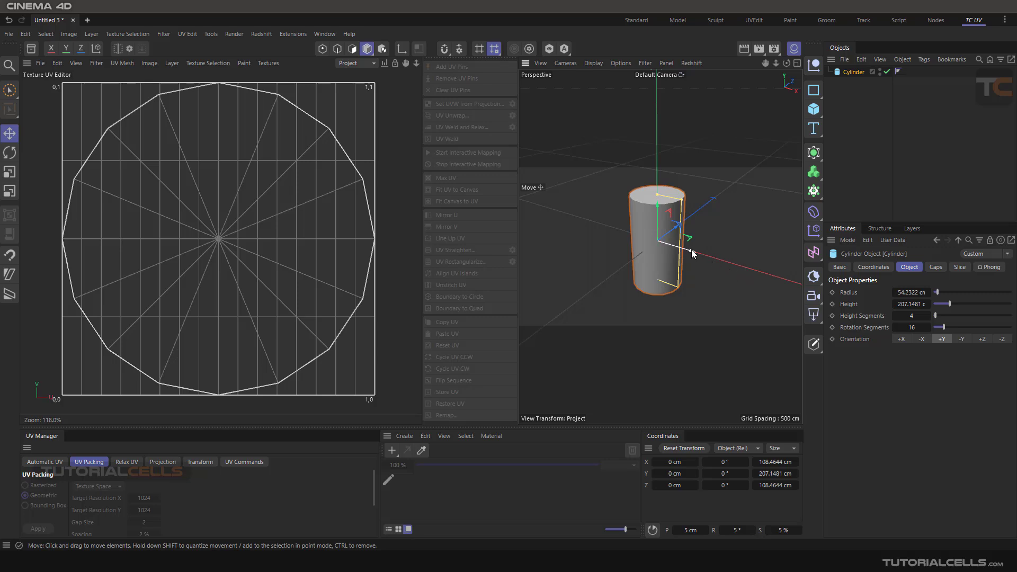
Convert the cylinder to an editable polygon object and delete its UVW tag
left_click(818, 344)
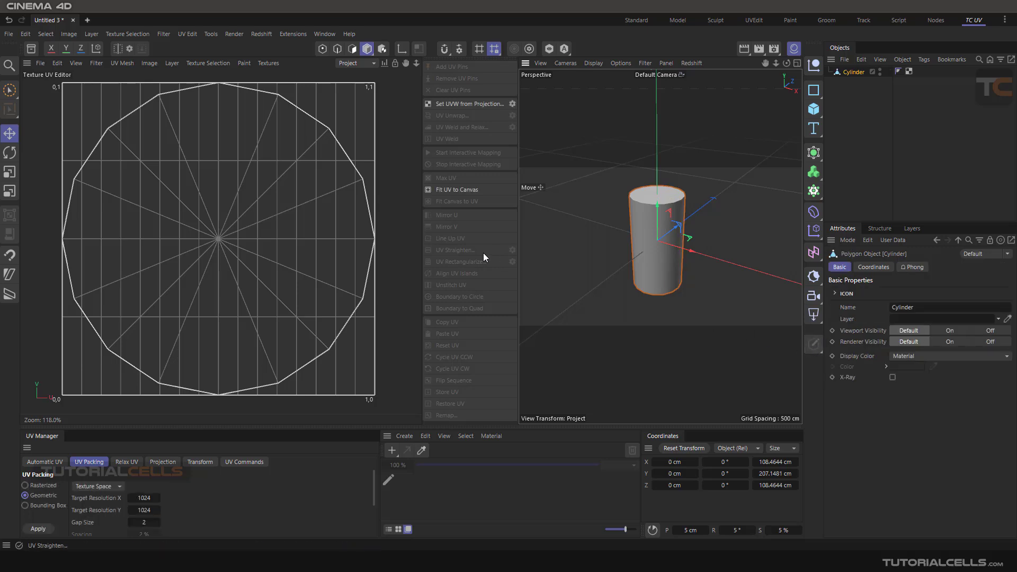
left_click(909, 71)
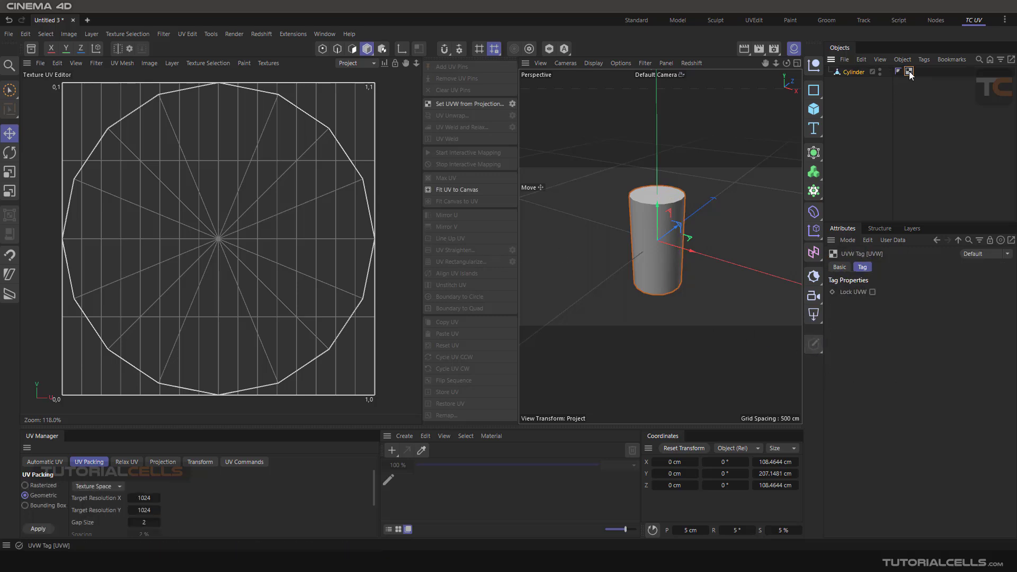
key("Delete")
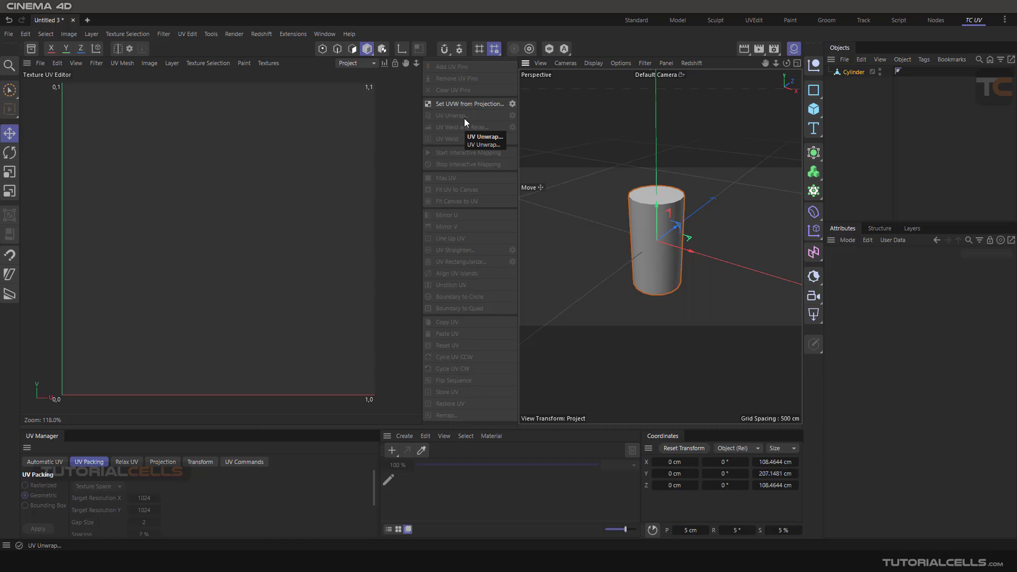
Switch the cylinder to edge editing mode
left_click(350, 51)
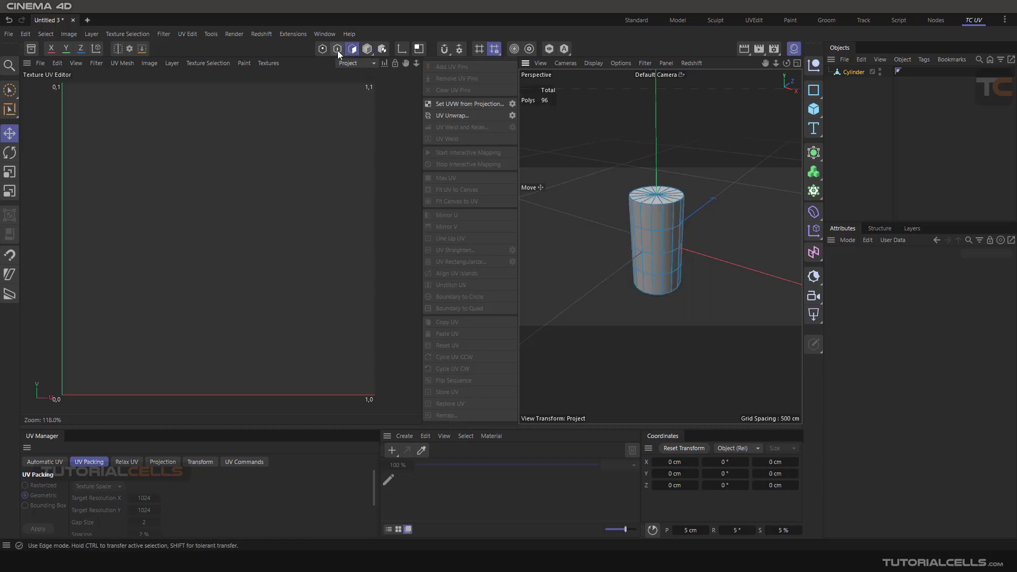
left_click(338, 50)
scroll(679, 217, "up", 3)
scroll(678, 213, "down", 2)
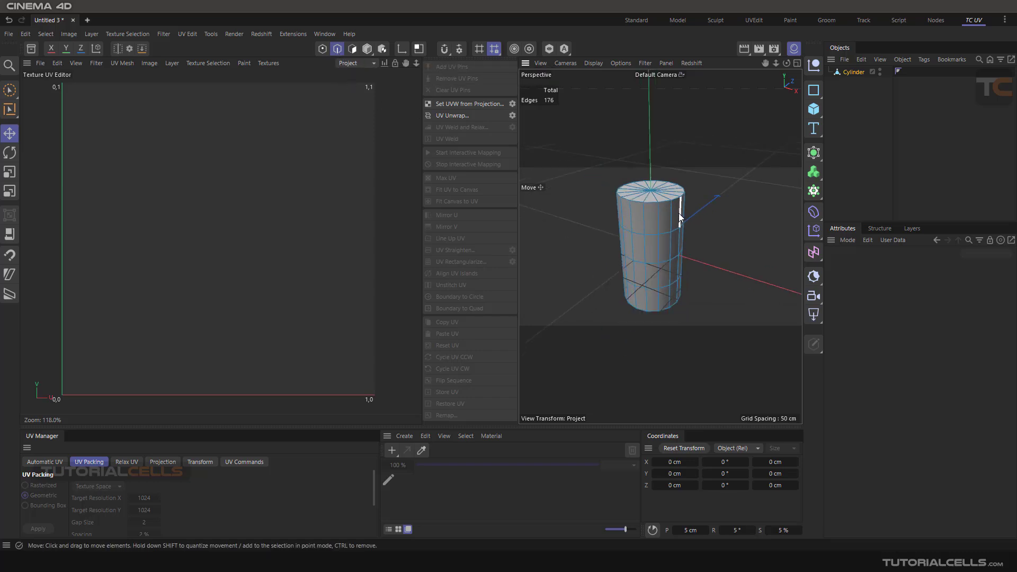
mouse_move(674, 213)
left_mouse_down("alt")
mouse_move(653, 178)
mouse_move(656, 212)
left_mouse_up("alt")
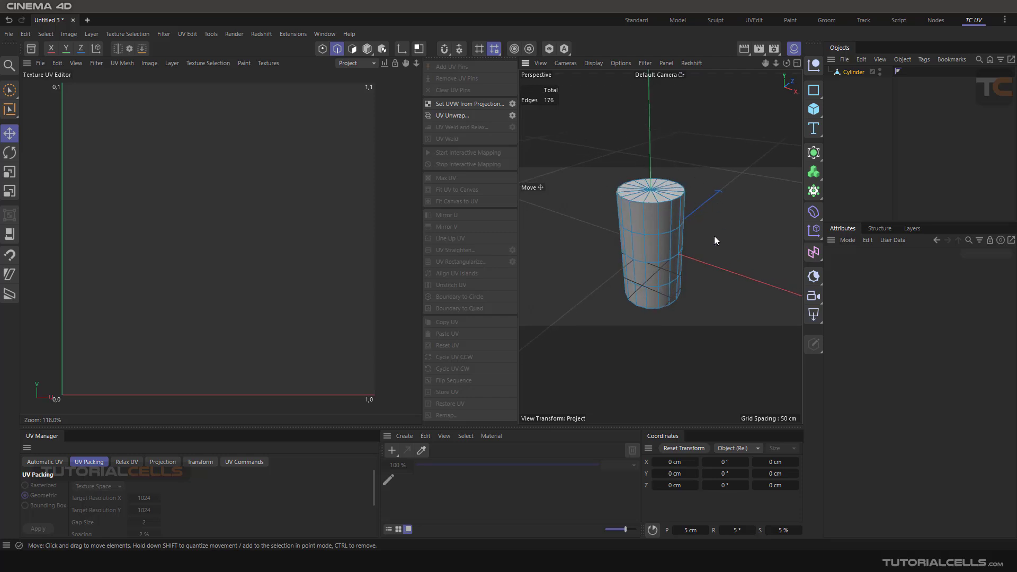
scroll(688, 239, "down", 2)
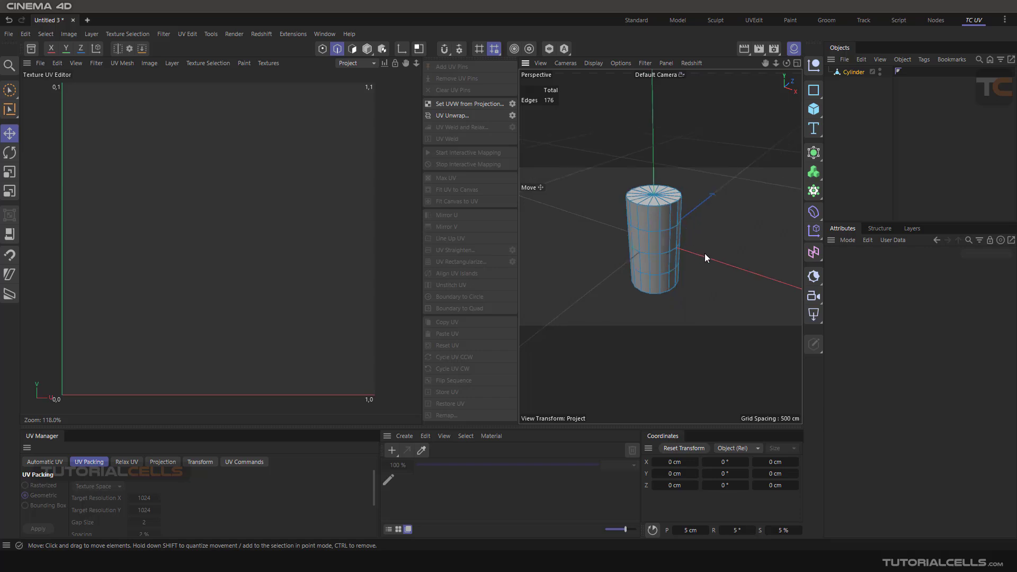
mouse_move(703, 252)
left_mouse_down("alt")
mouse_move(694, 101)
mouse_move(695, 269)
left_mouse_up("alt")
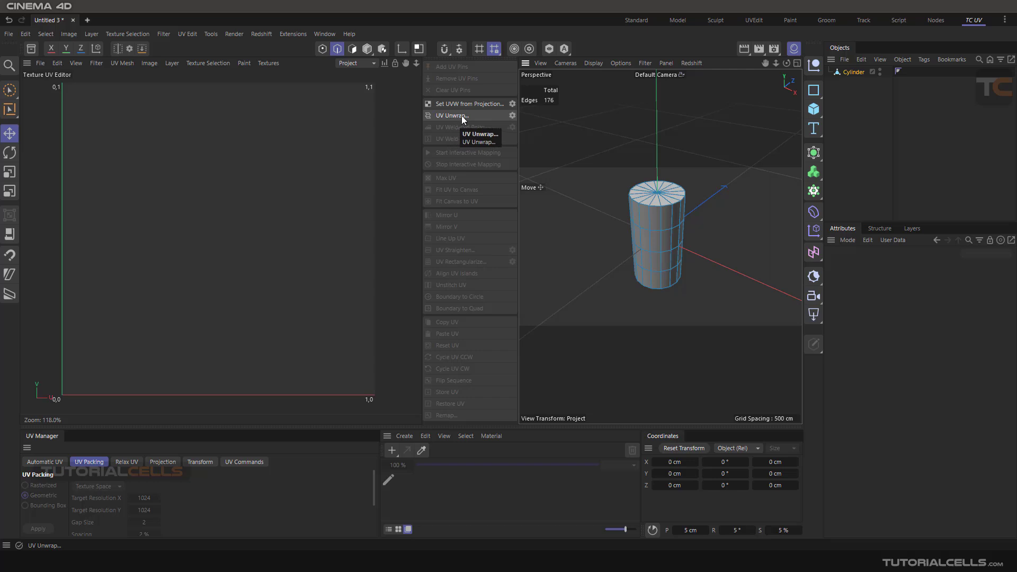
Examine the UV Unwrap options and close them without applying
left_click(512, 116)
left_click_drag(508, 88, 552, 236)
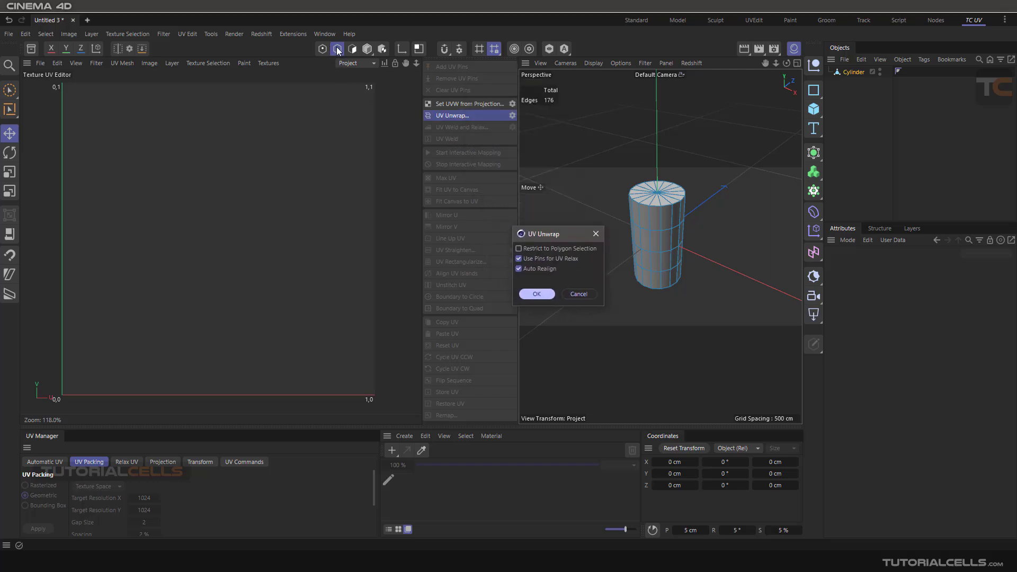
left_click(596, 233)
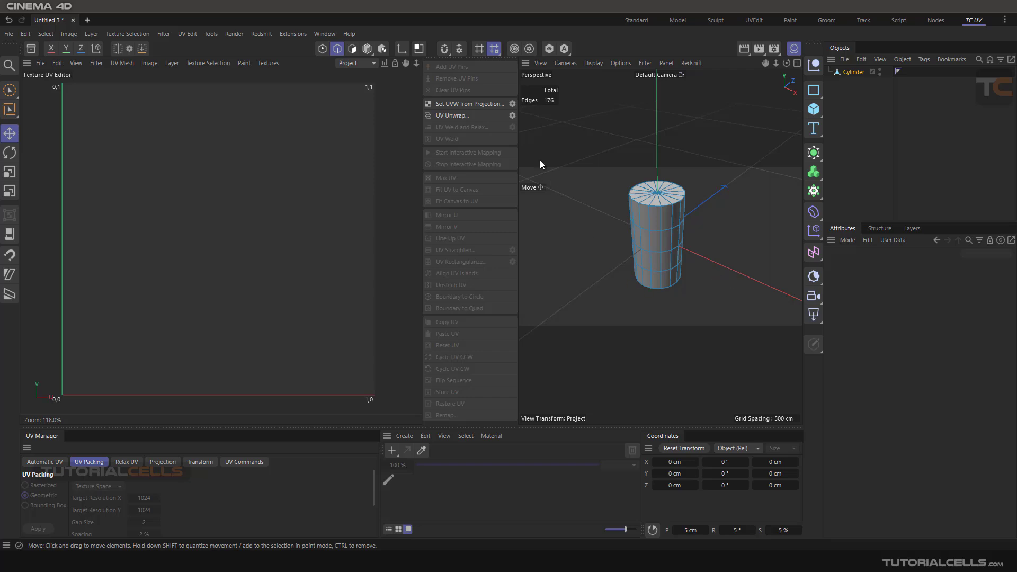
left_click(513, 115)
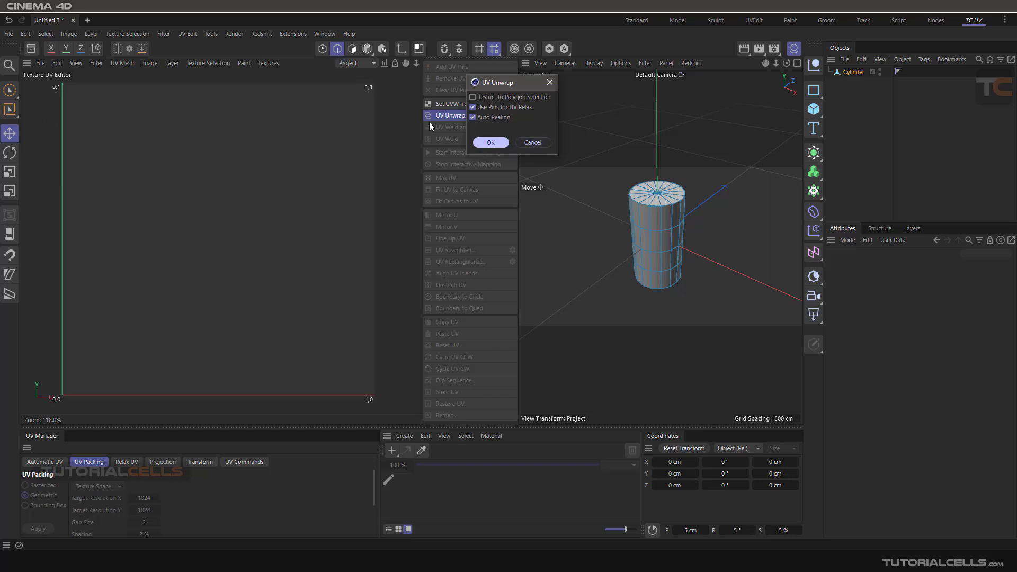
left_click(547, 83)
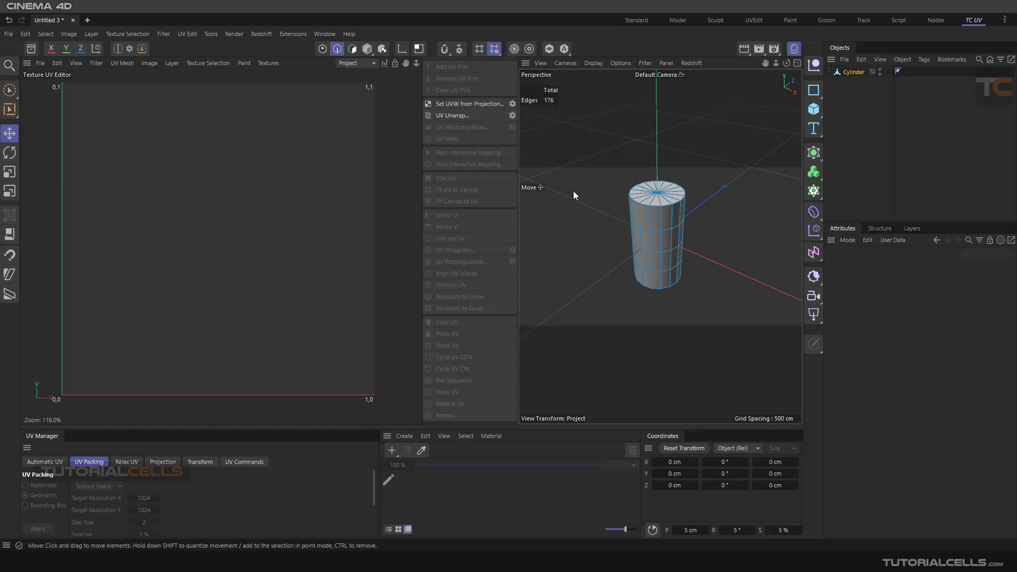
Try to unwrap the cylinder's UVs with no seam edges selected, and delete its UVW tag
scroll(660, 205, "up", 5)
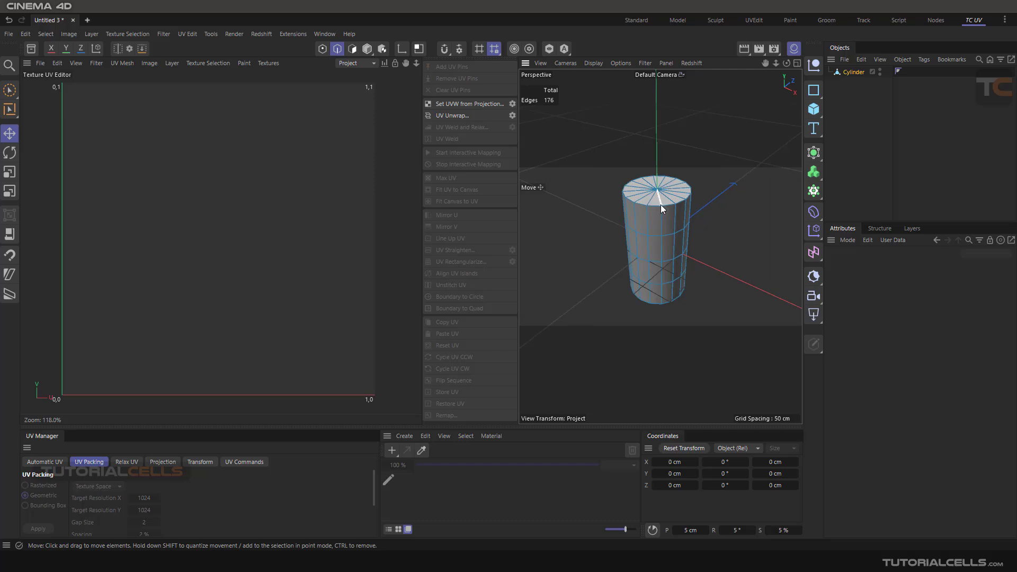
scroll(650, 231, "up", 2)
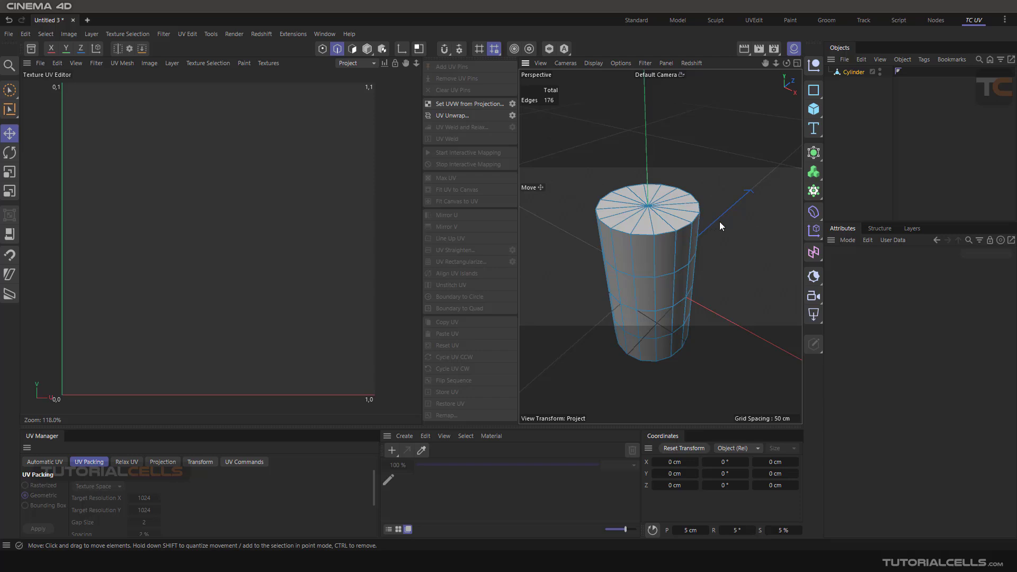
left_click(449, 116)
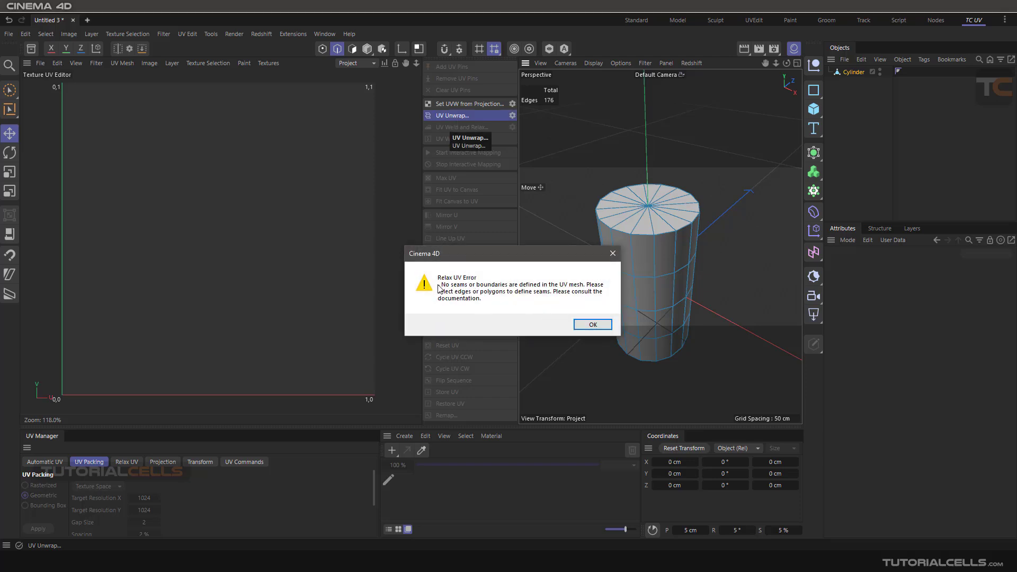
left_click(593, 325)
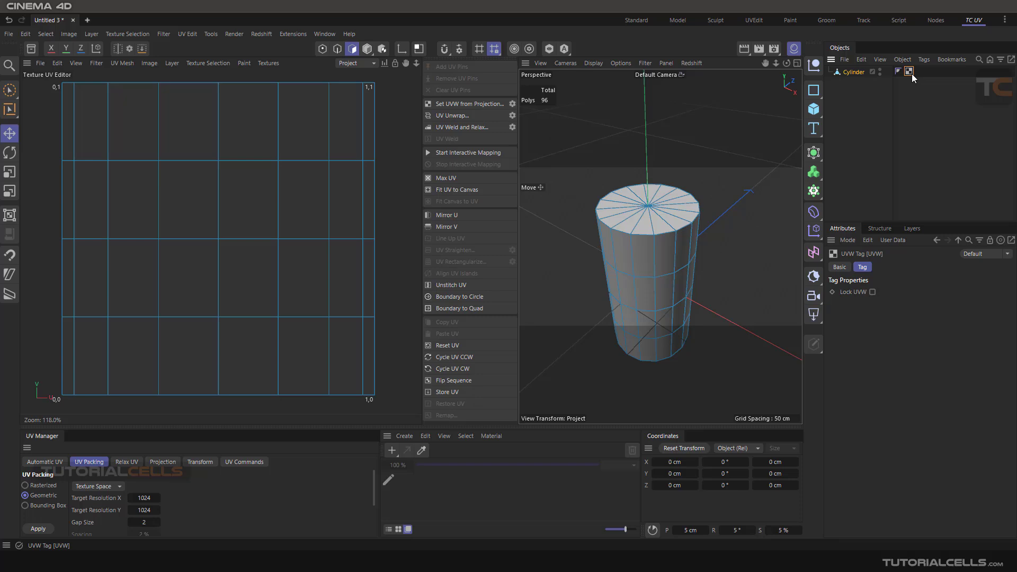
key("Delete")
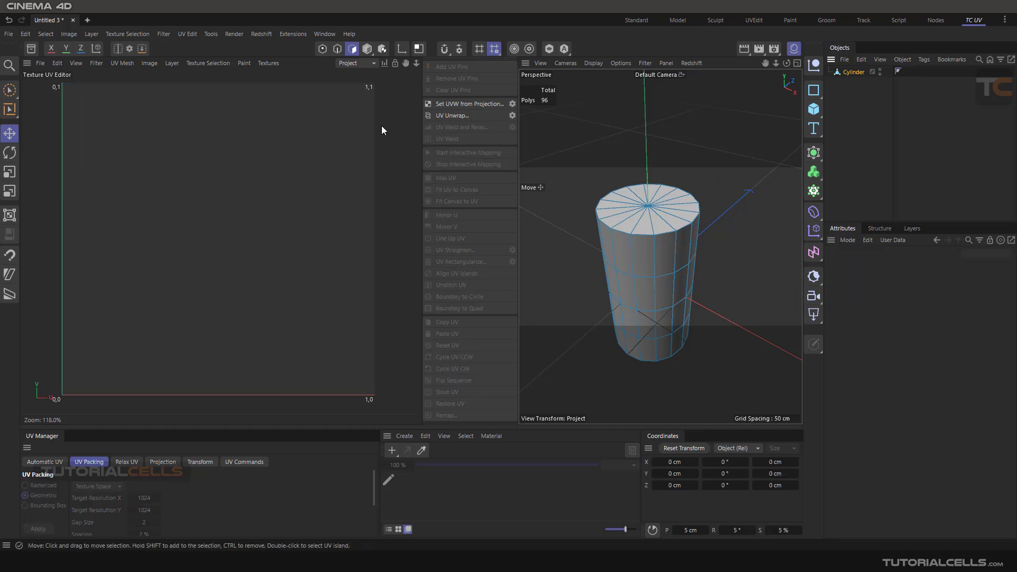
Select the cylinder's top and bottom rim edge loops as seams, unwrap the UVs along them and clear the selection
left_click(337, 51)
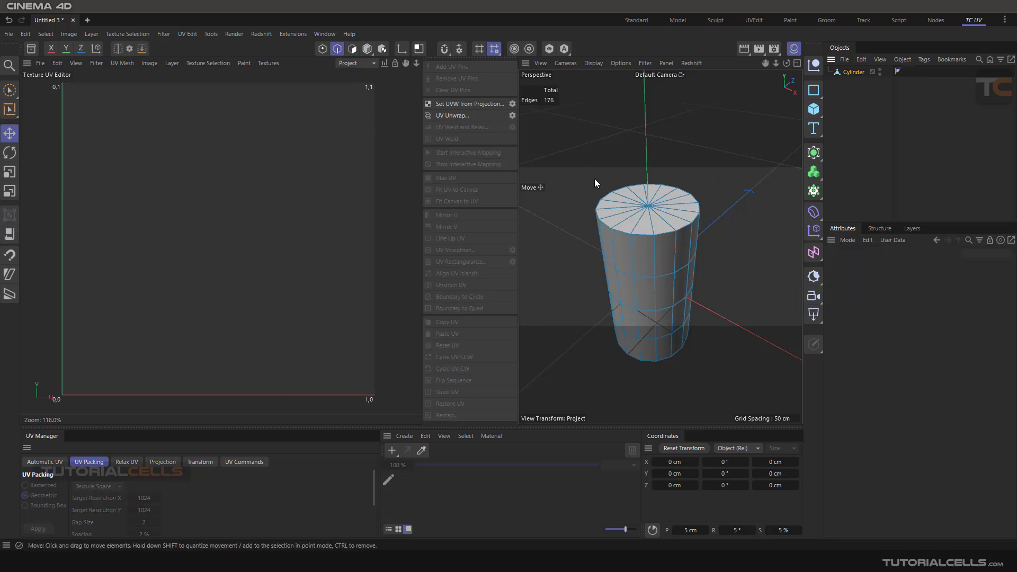
double_click(619, 230)
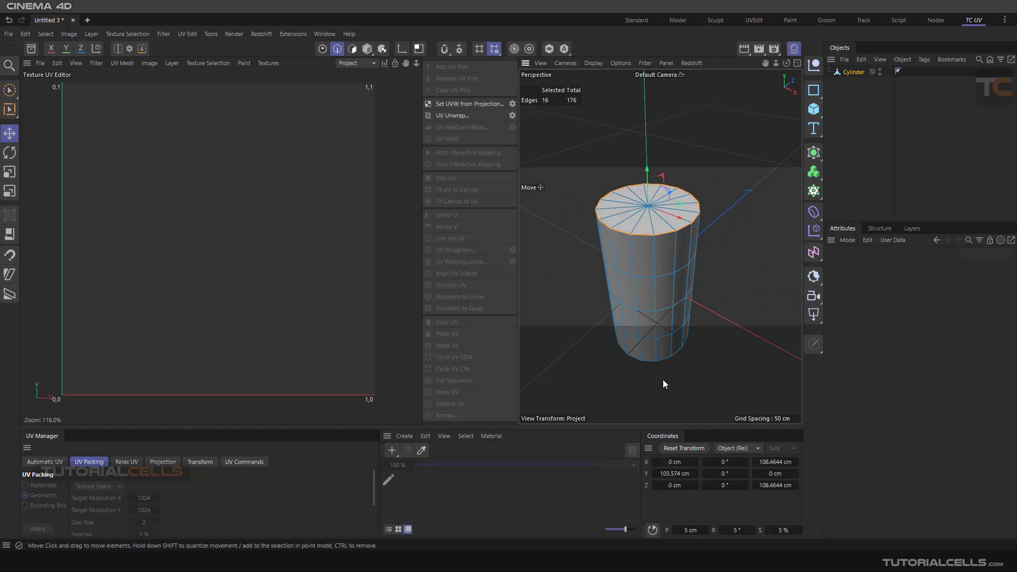
double_click(666, 363, "shift")
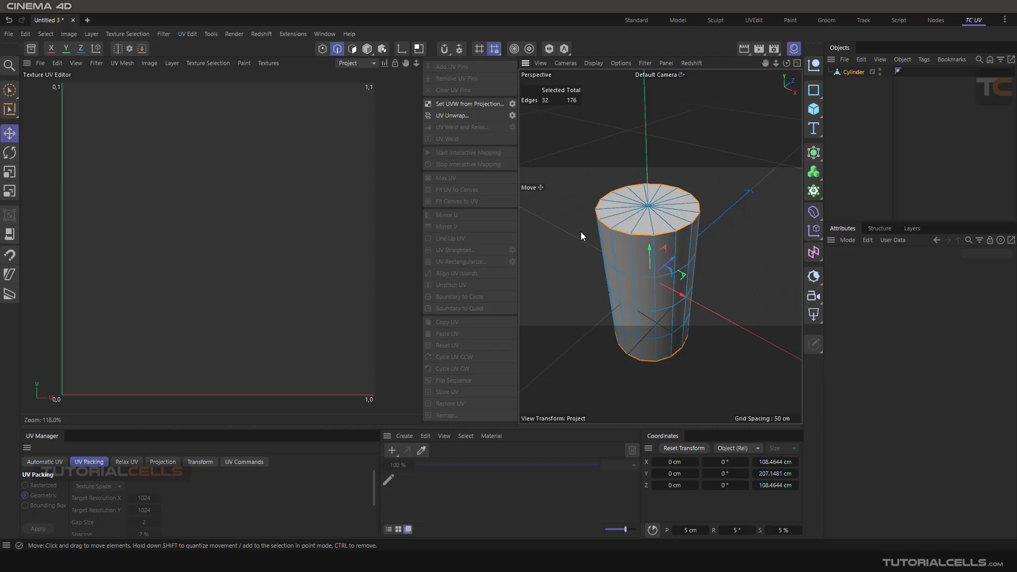
left_click(458, 116)
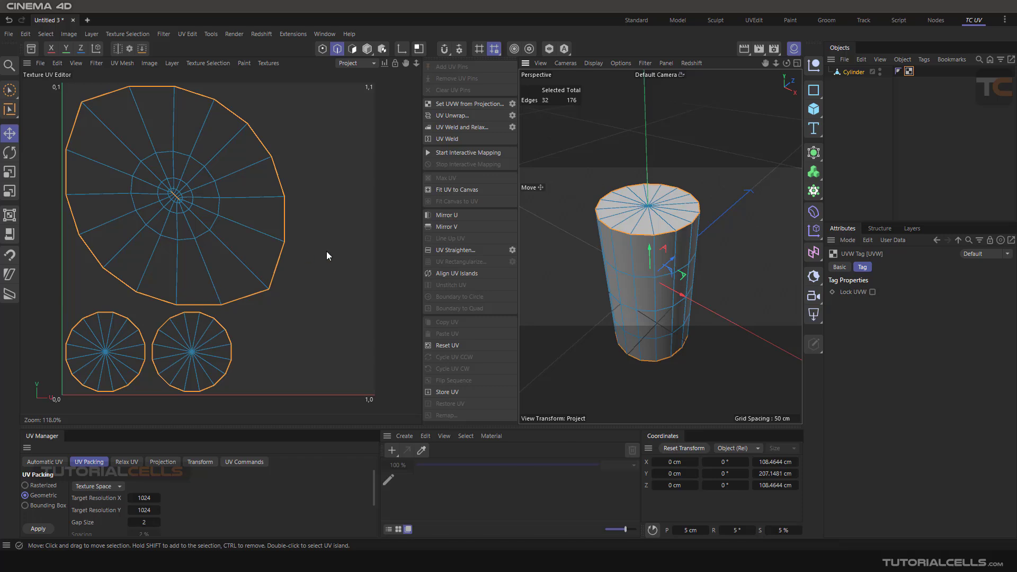
left_click(577, 262)
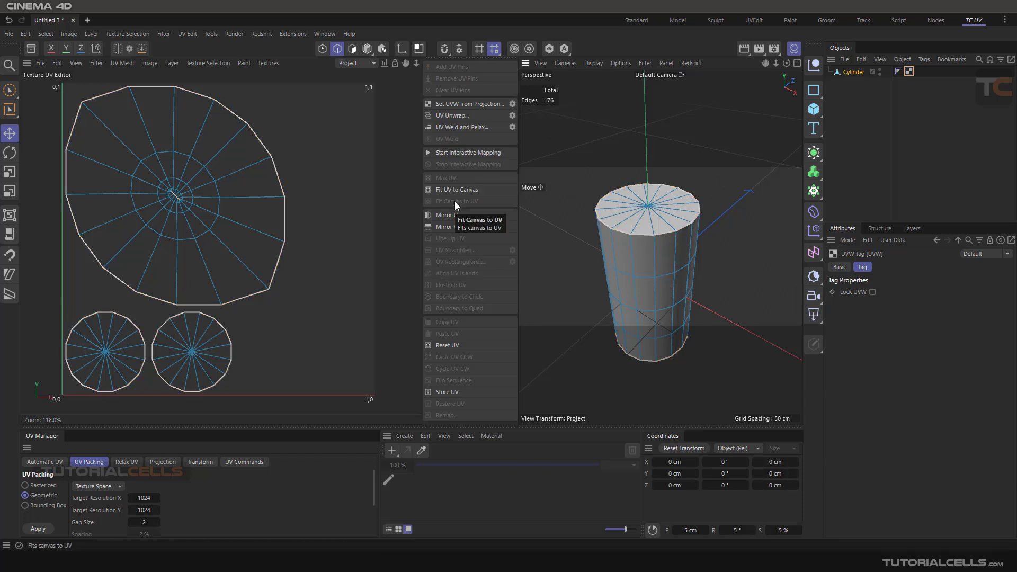
Switch the cylinder to polygon mode and try rectangle-selecting the polygons around its side
middle_click(569, 249)
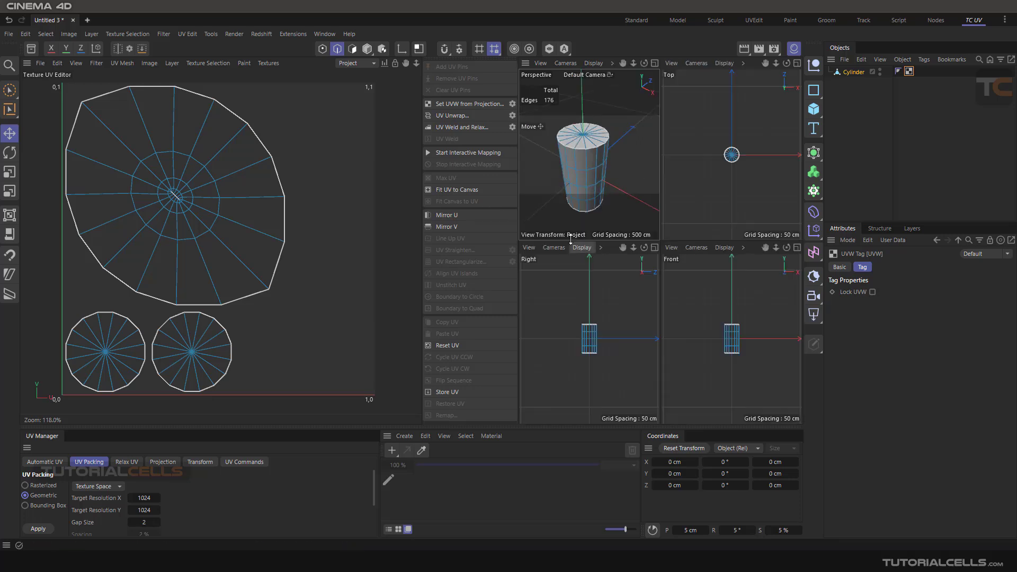
middle_click(595, 170)
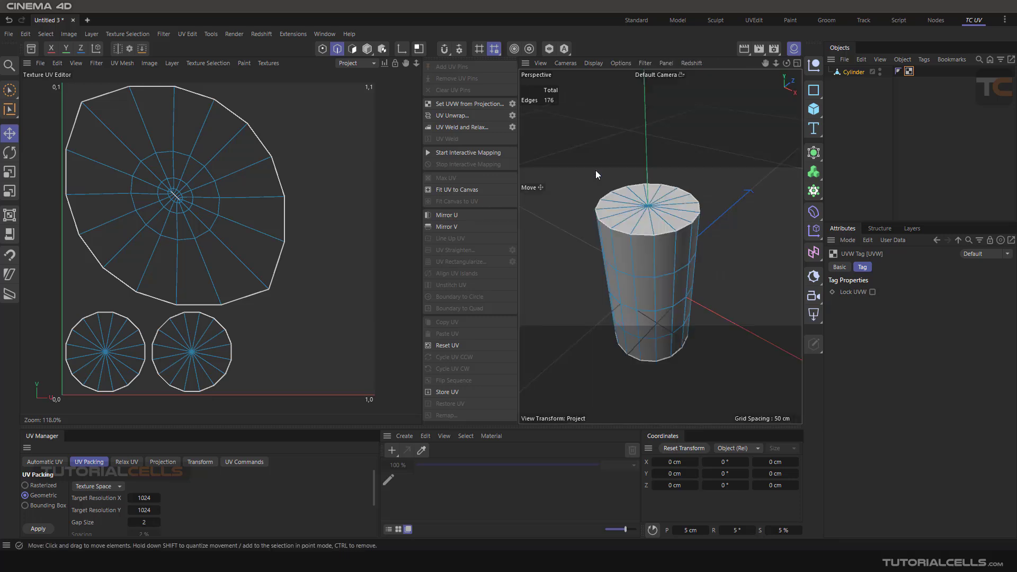
left_click(352, 49)
scroll(696, 269, "down", 5)
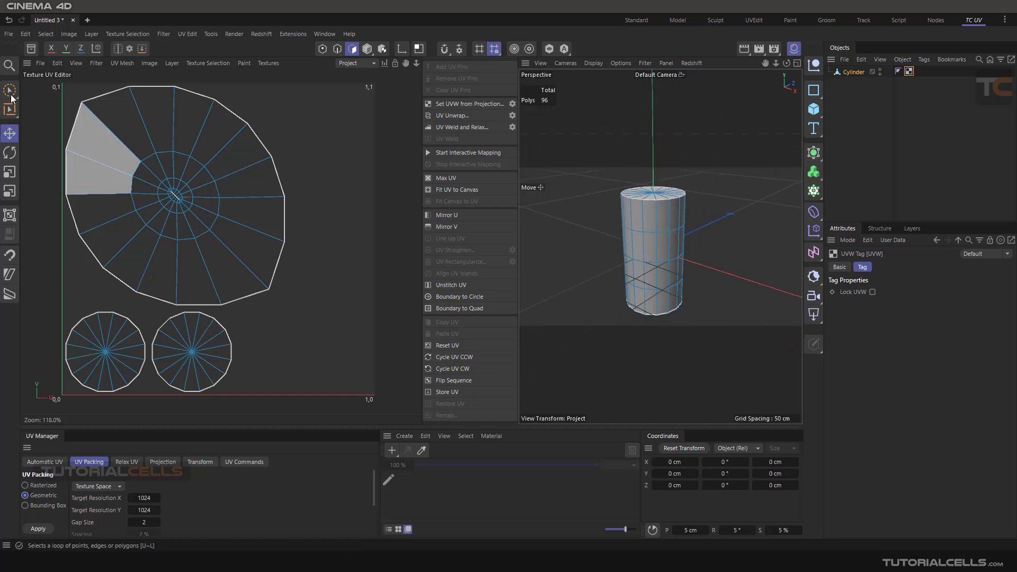
left_click_drag(10, 90, 47, 106)
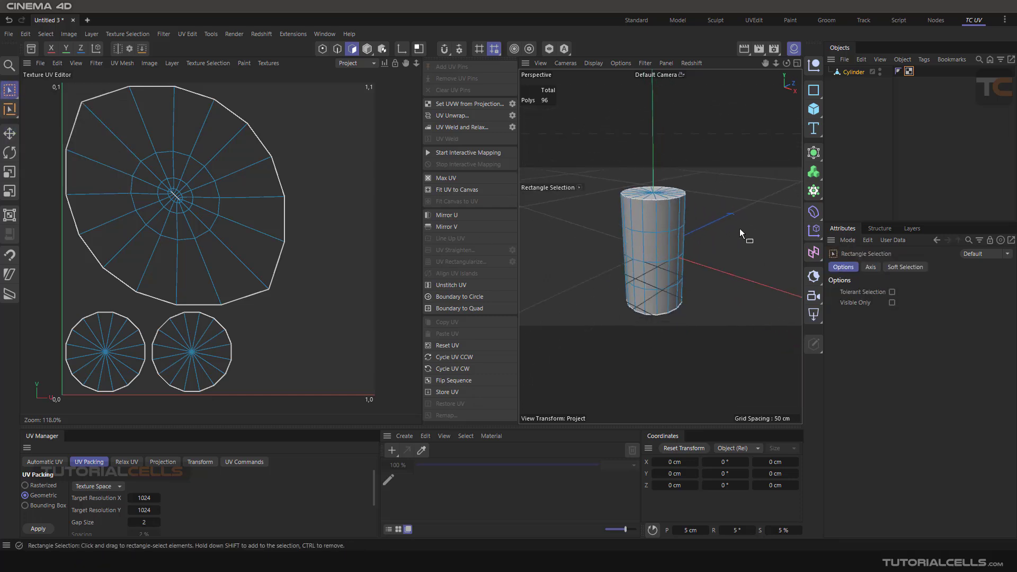
left_click_drag(744, 221, 613, 270)
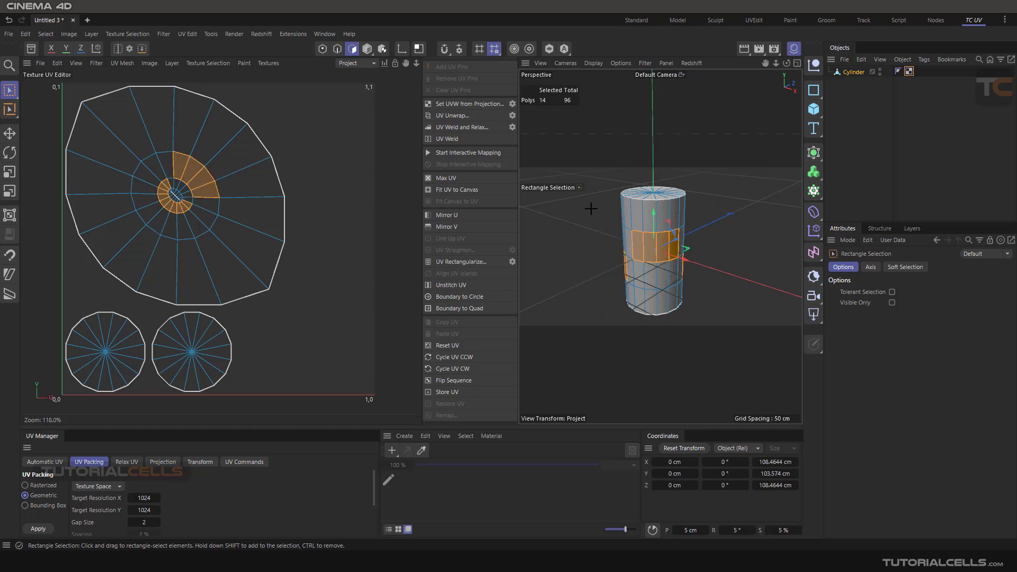
left_click_drag(589, 209, 740, 298)
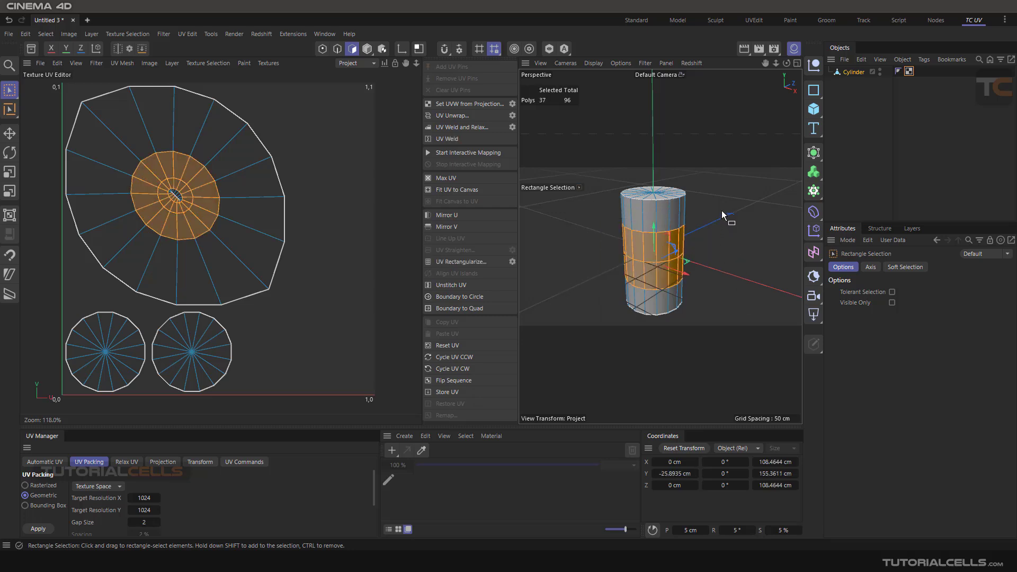
left_click_drag(723, 211, 623, 241)
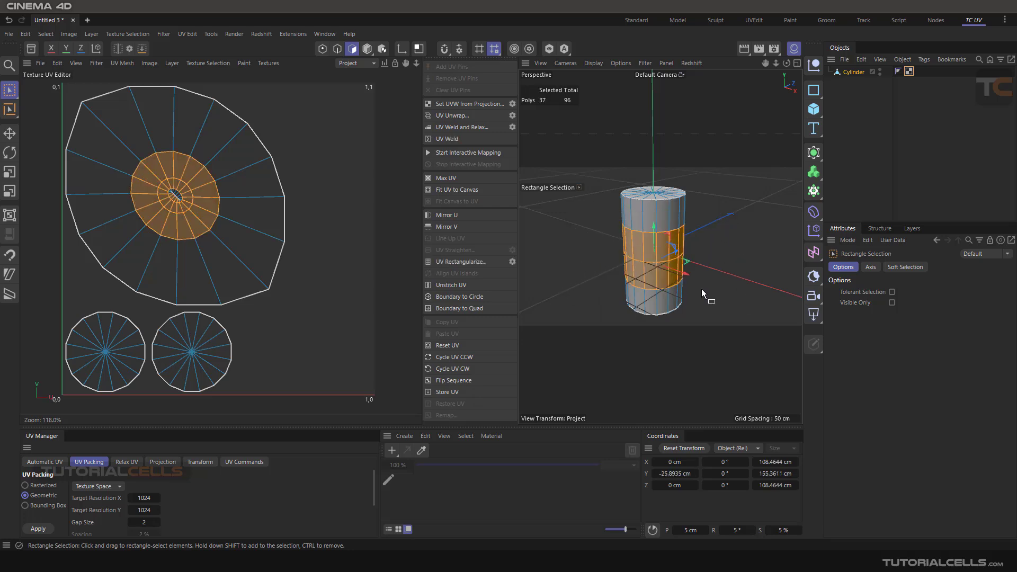
Enable Tolerant Selection, rectangle-select all polygons around the cylinder's side, and clear the selection
left_click(892, 292)
left_click_drag(740, 212, 585, 290)
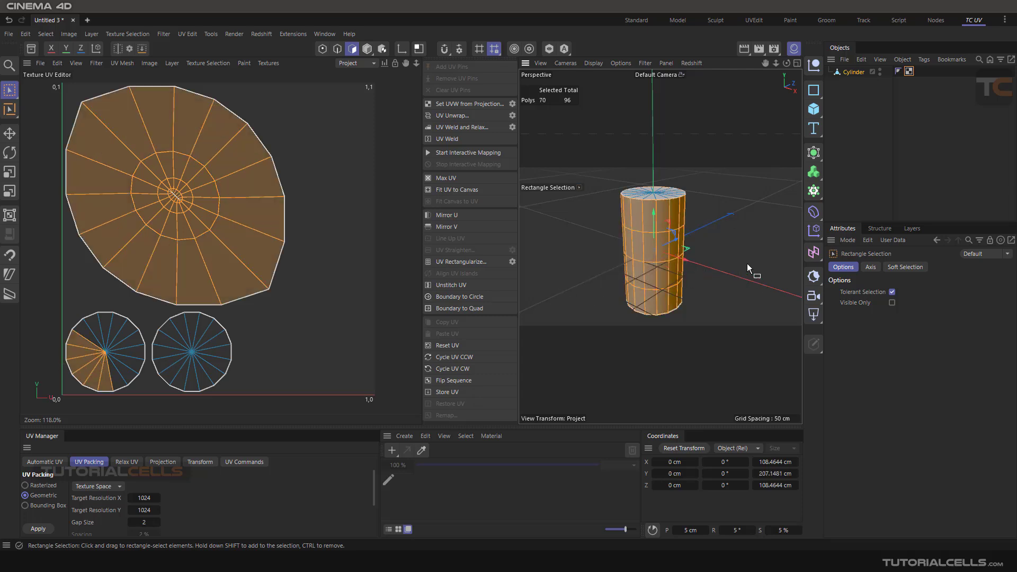
left_click_drag(681, 282, 677, 263, "alt")
left_click(729, 220)
left_click_drag(730, 211, 587, 290)
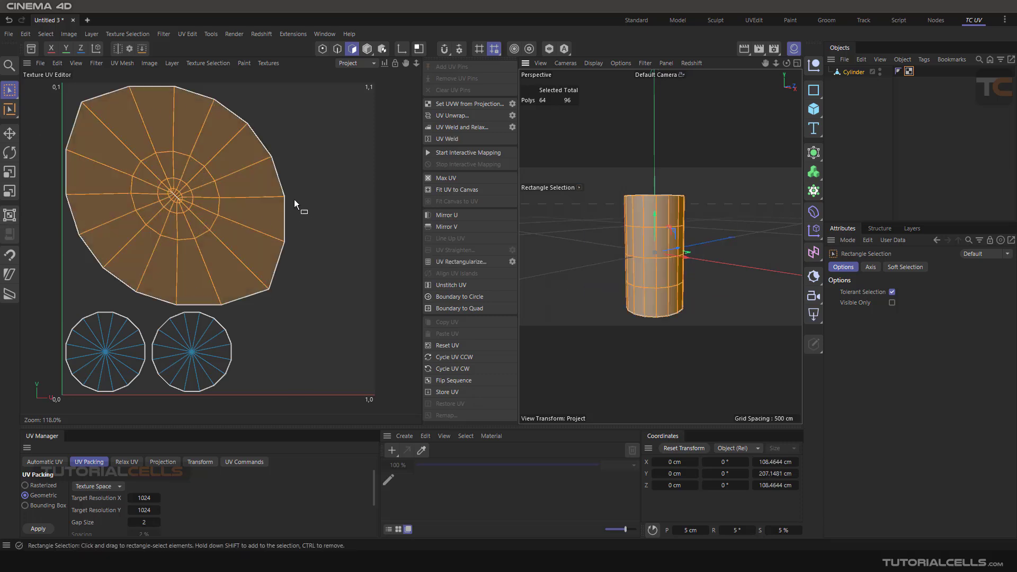
middle_click_drag(289, 192, 305, 200, "alt")
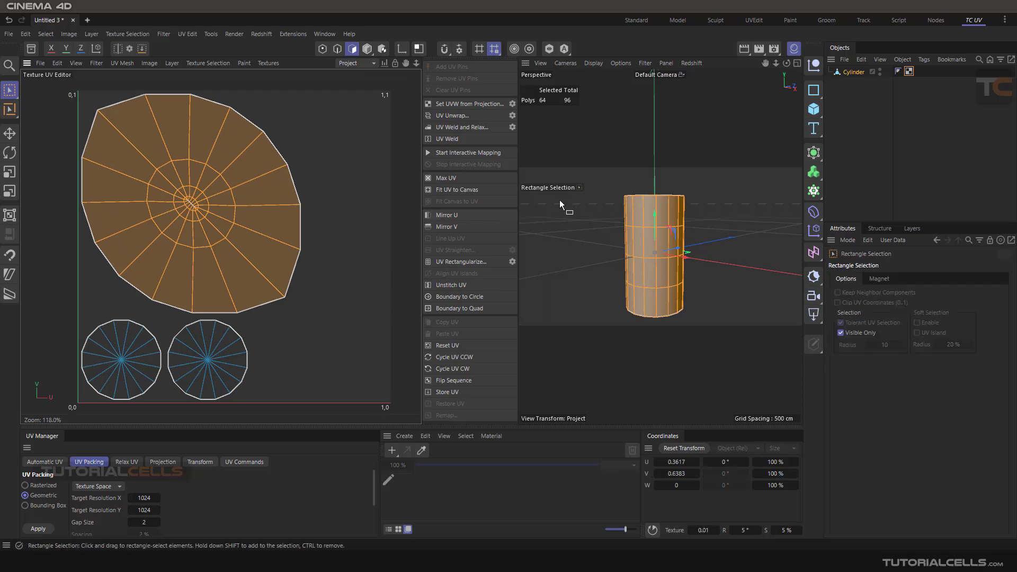
left_click(568, 217)
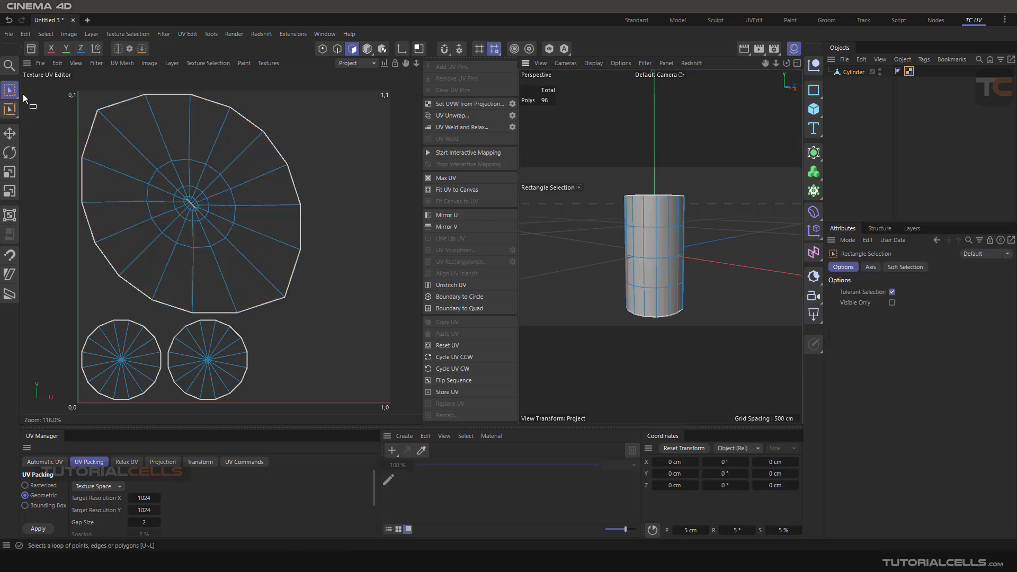
Select one side polygon, try moving it on the model and its UV out of the island, then undo the moves and deselect
left_click(9, 133)
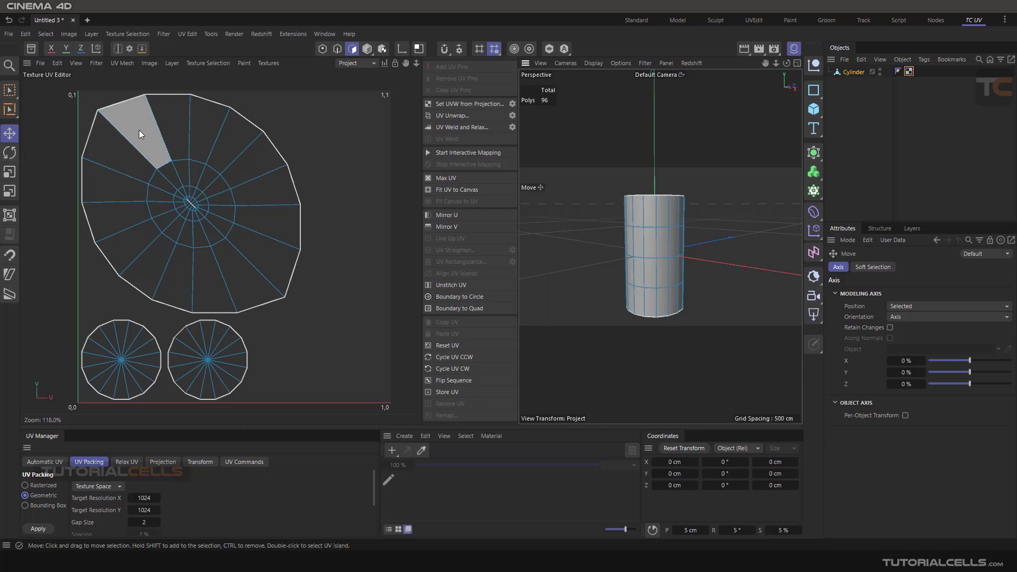
left_click(204, 124)
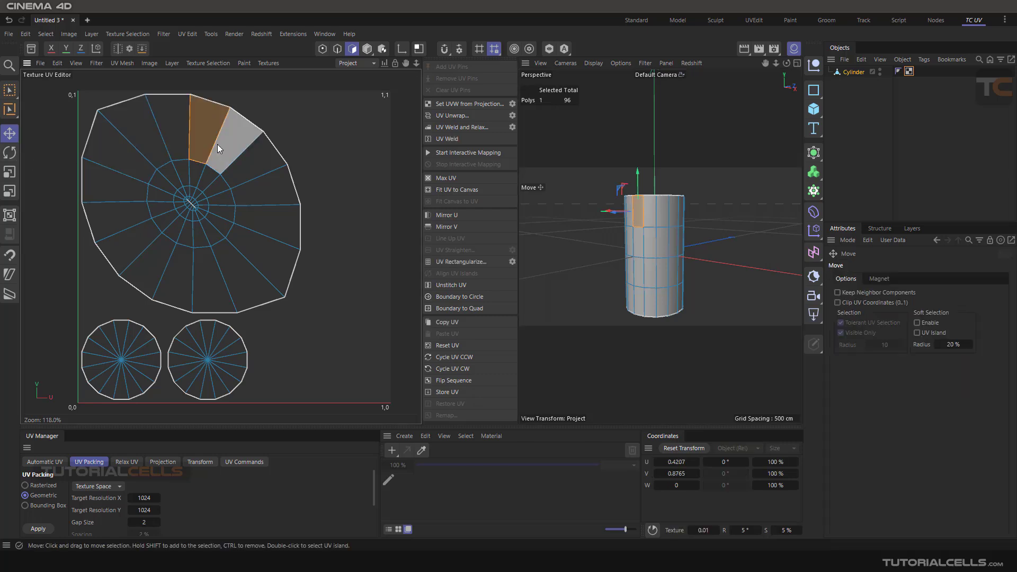
scroll(208, 132, "up", 1)
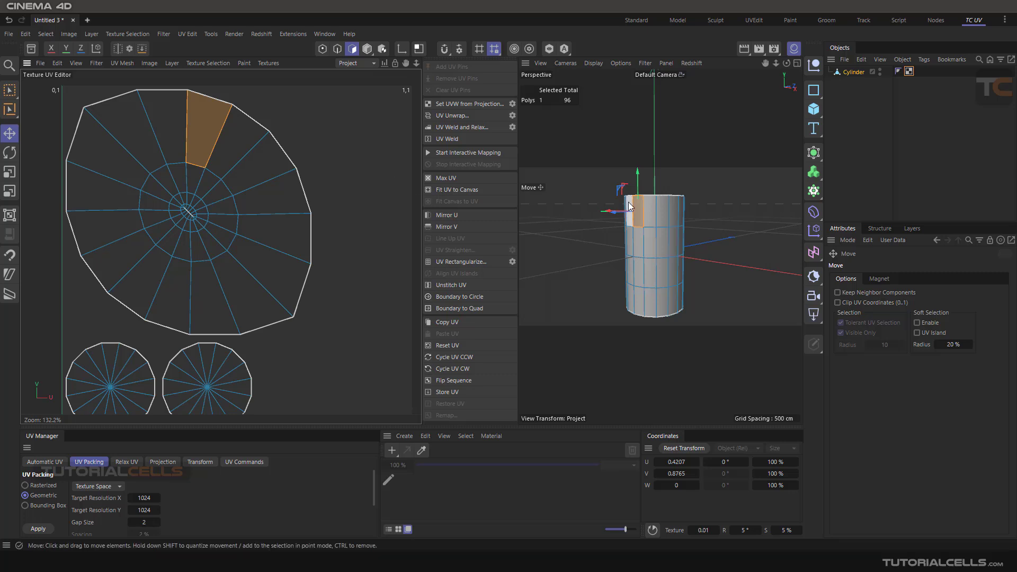
scroll(630, 212, "up", 3)
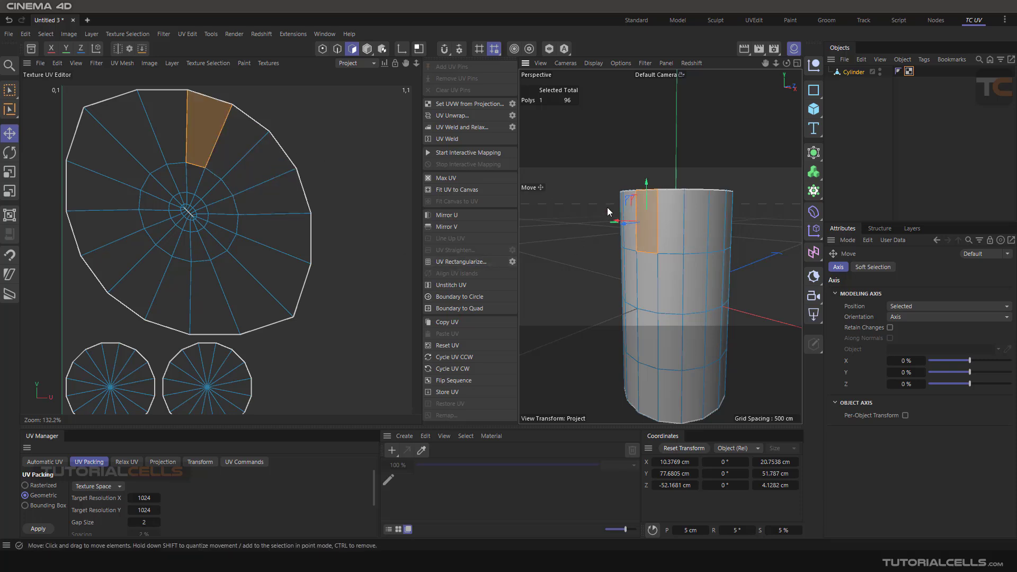
left_click_drag(588, 226, 598, 261, "alt")
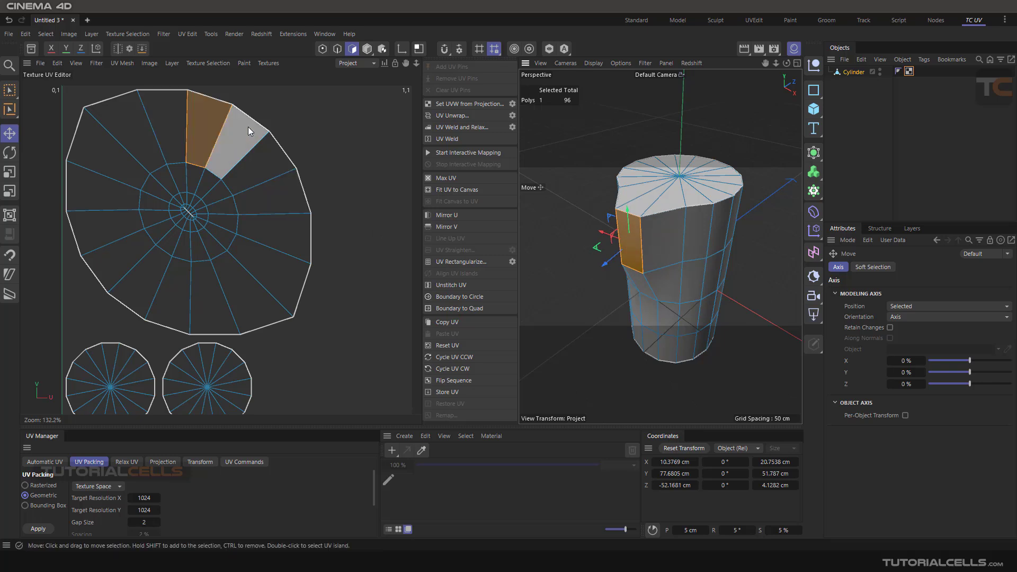
key("ctrl+z")
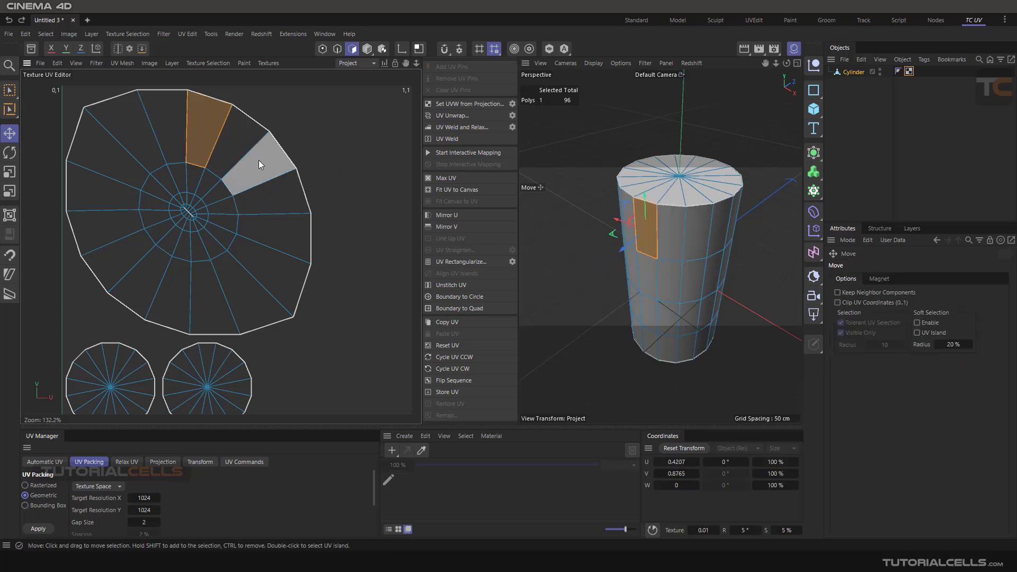
left_click_drag(259, 160, 350, 144)
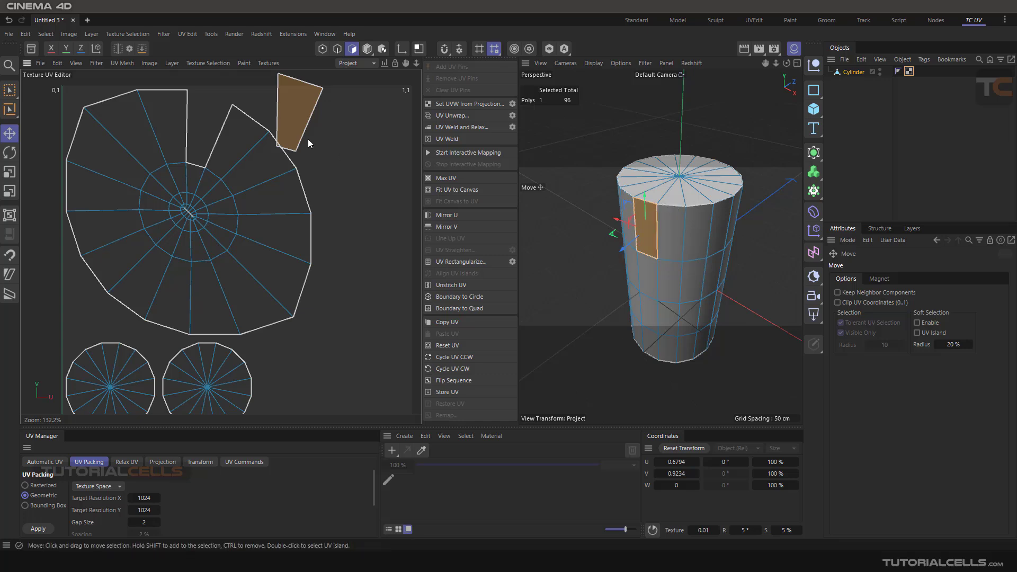
key("ctrl+z")
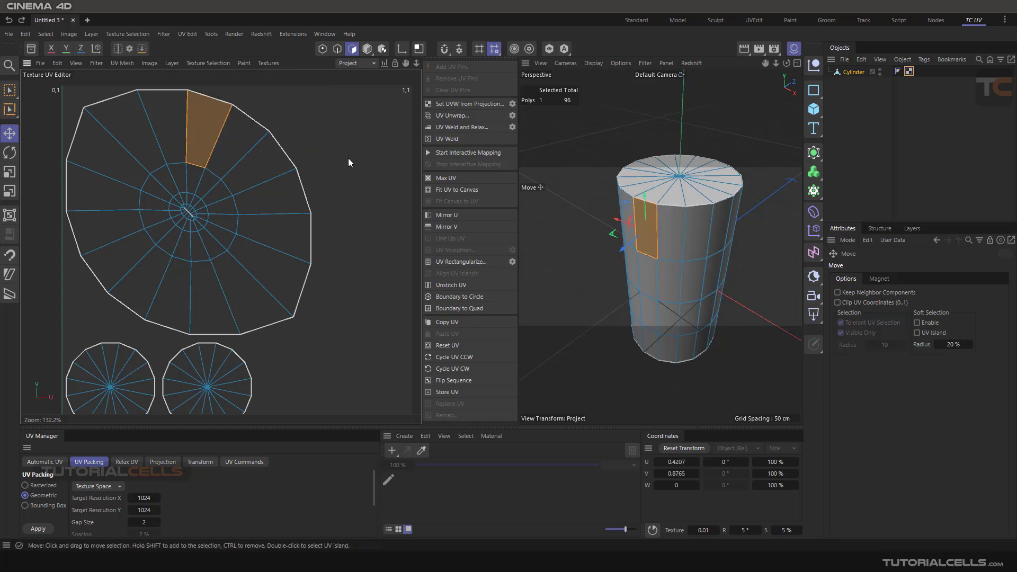
left_click(586, 213)
Hide the grid in the perspective view around the cylinder
scroll(555, 212, "down", 5)
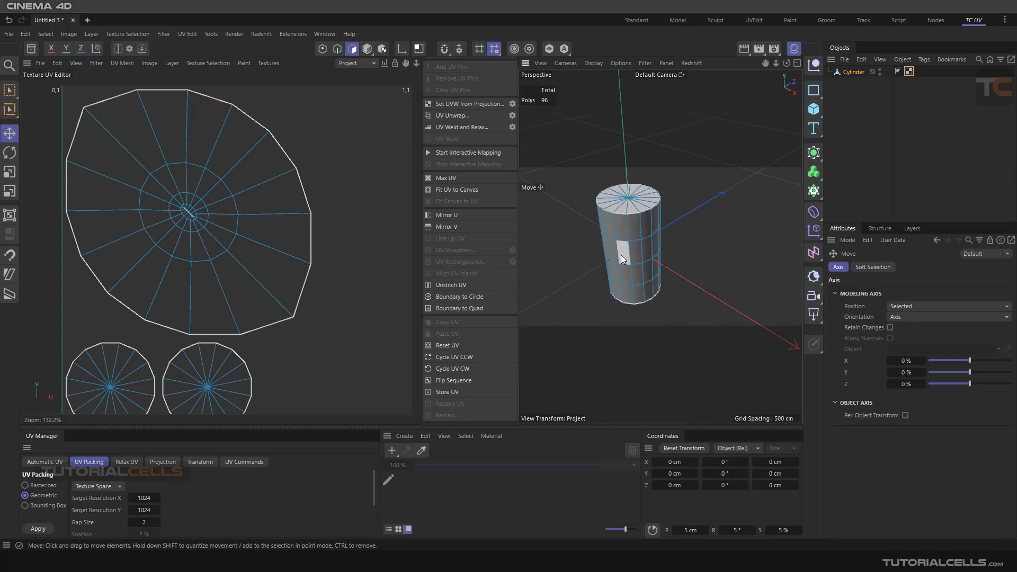
left_click_drag(620, 256, 613, 172, "alt")
middle_click_drag(641, 249, 647, 217, "alt")
scroll(172, 409, "down", 2)
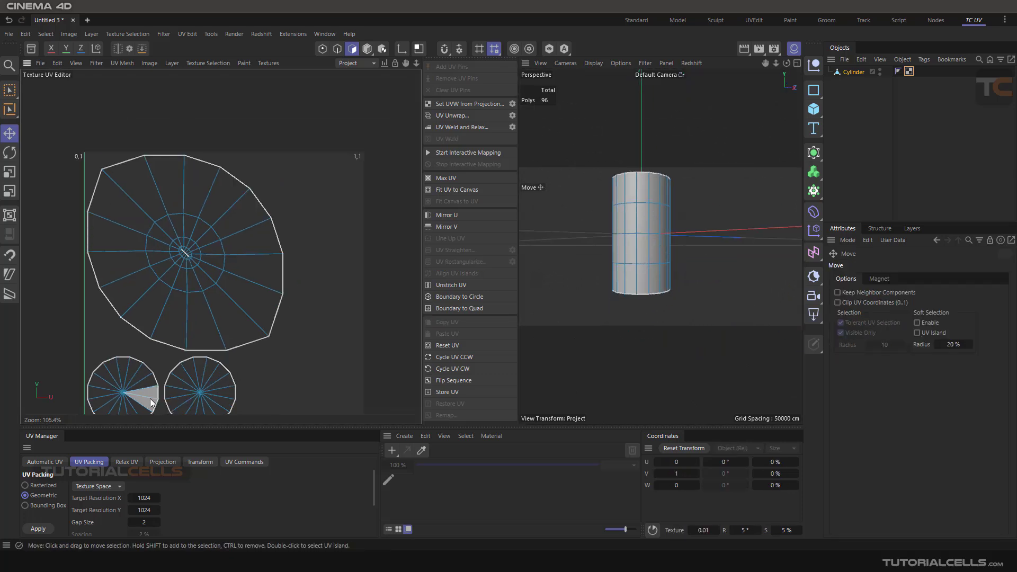
left_click_drag(630, 253, 645, 264, "alt")
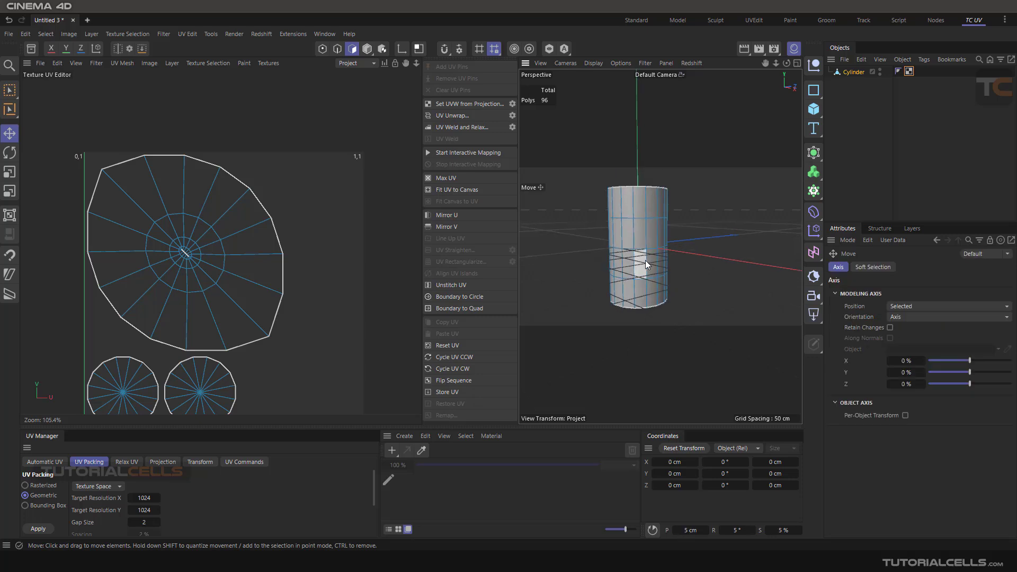
left_click(644, 63)
left_click(668, 133)
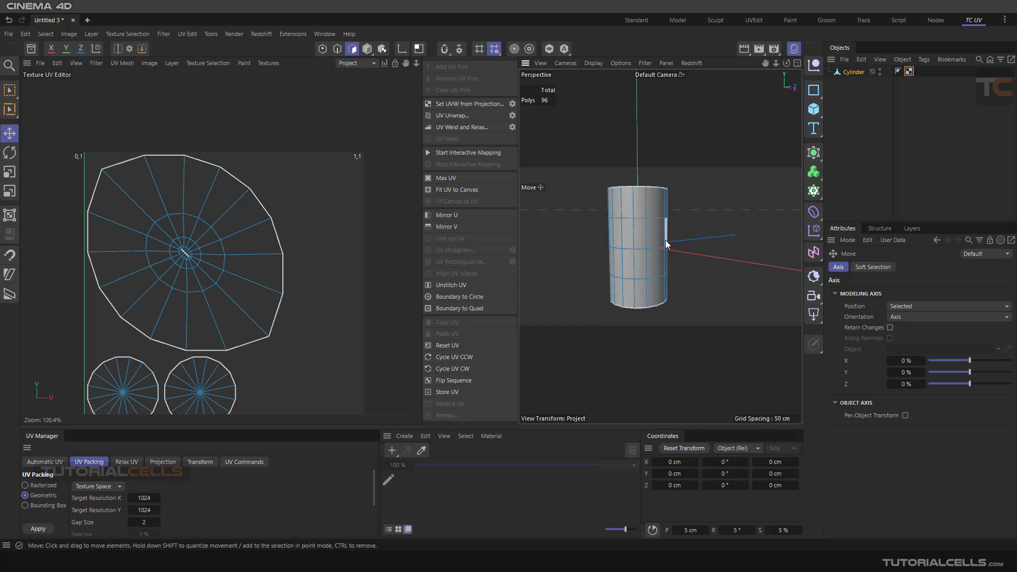
Rectangle-select all polygons around the cylinder's side, and check the UV Unwrap options offered in polygon mode without applying them
left_click(9, 90)
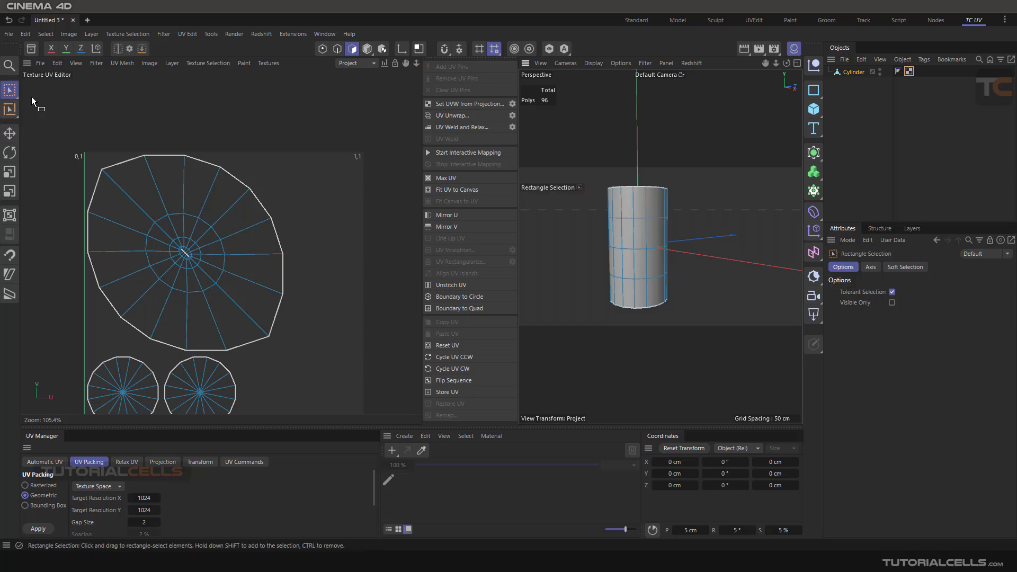
left_click_drag(734, 206, 574, 290)
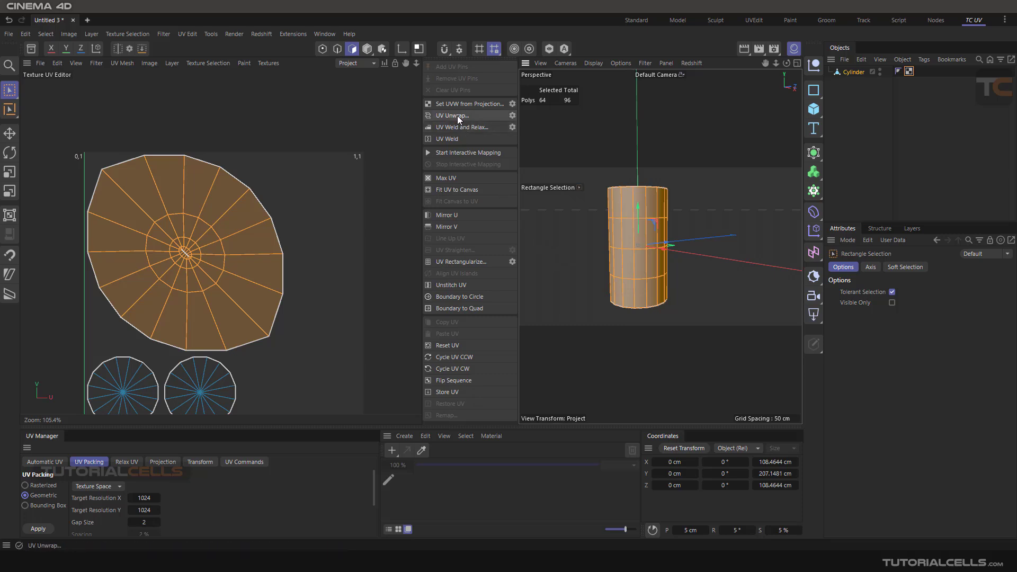
left_click(512, 115)
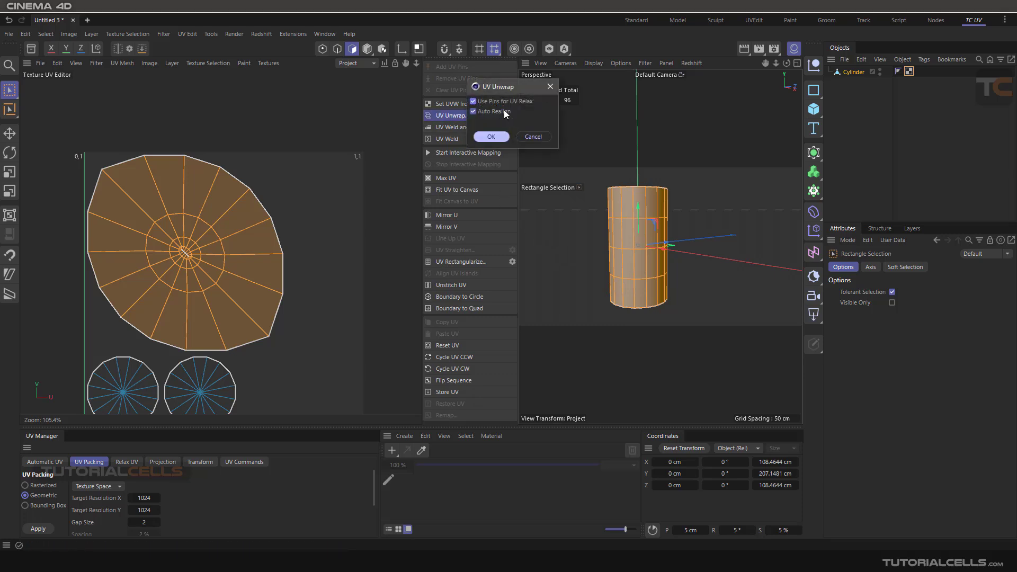
left_click_drag(500, 86, 496, 133)
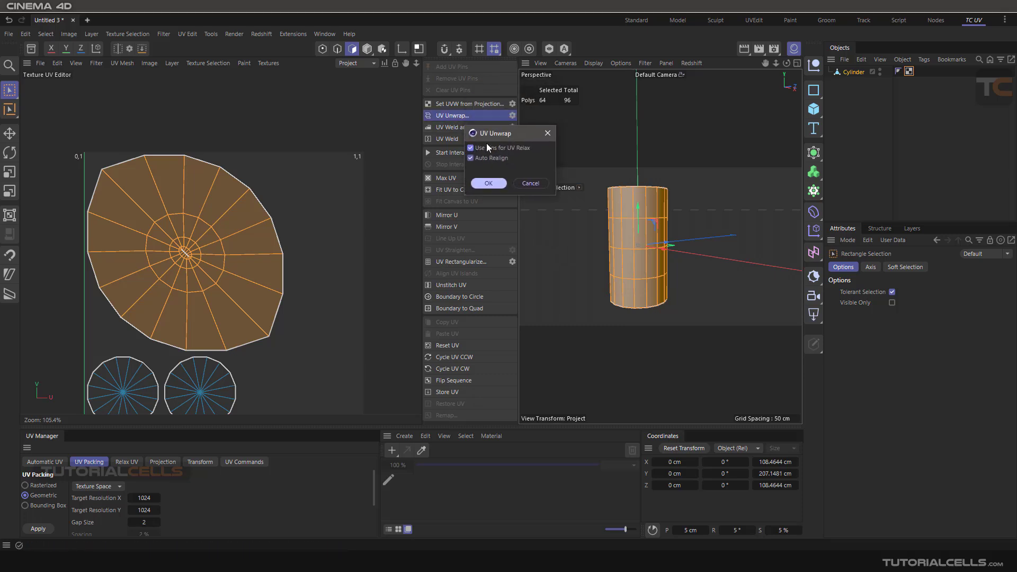
left_click(526, 184)
Switch to edge mode, check the UV Unwrap options there, including Restrict to Polygon Selection, and close them without applying
left_click(337, 49)
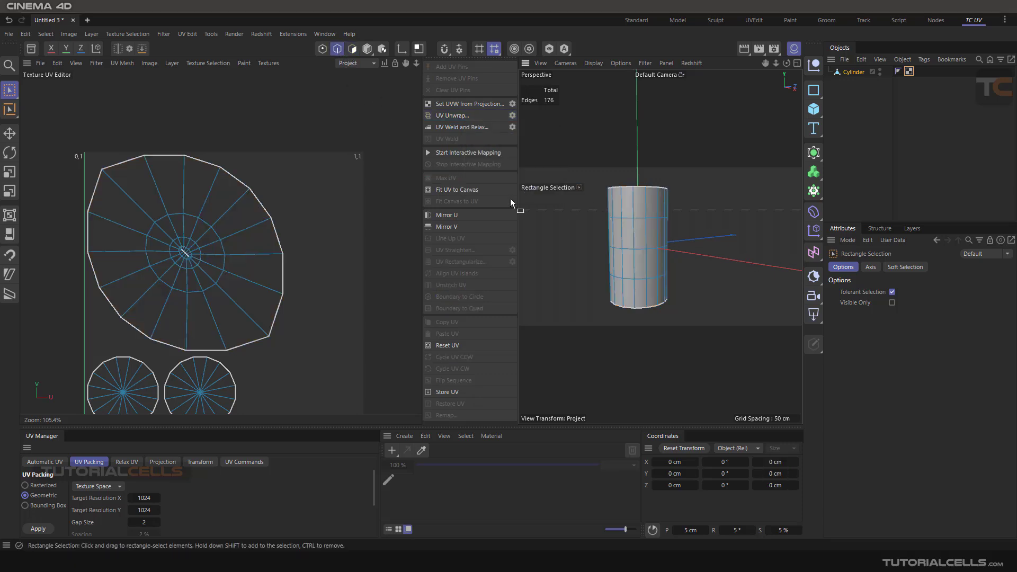
left_click(512, 115)
left_click_drag(500, 85, 493, 140)
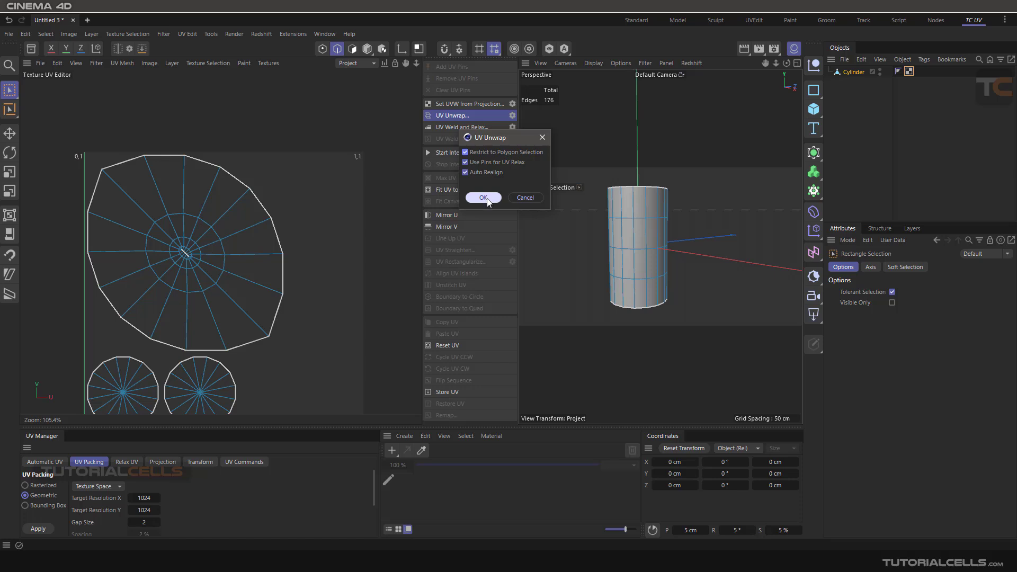
left_click(523, 199)
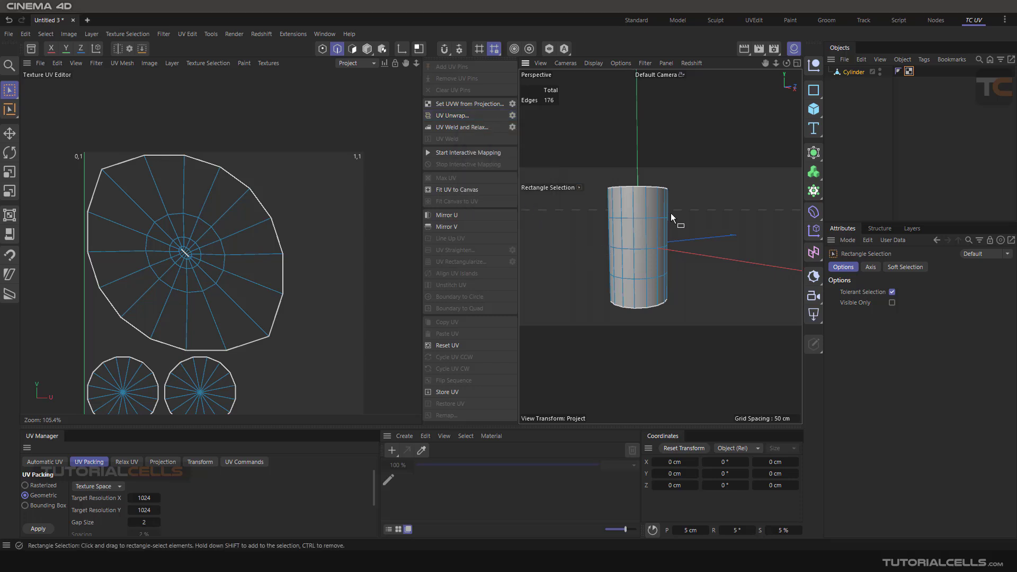
Select one vertical edge loop running down the full height of the cylinder's side as a seam
mouse_move(671, 213)
left_mouse_down("alt")
mouse_move(637, 221)
mouse_move(640, 266)
mouse_move(622, 250)
mouse_move(621, 210)
left_mouse_up("alt")
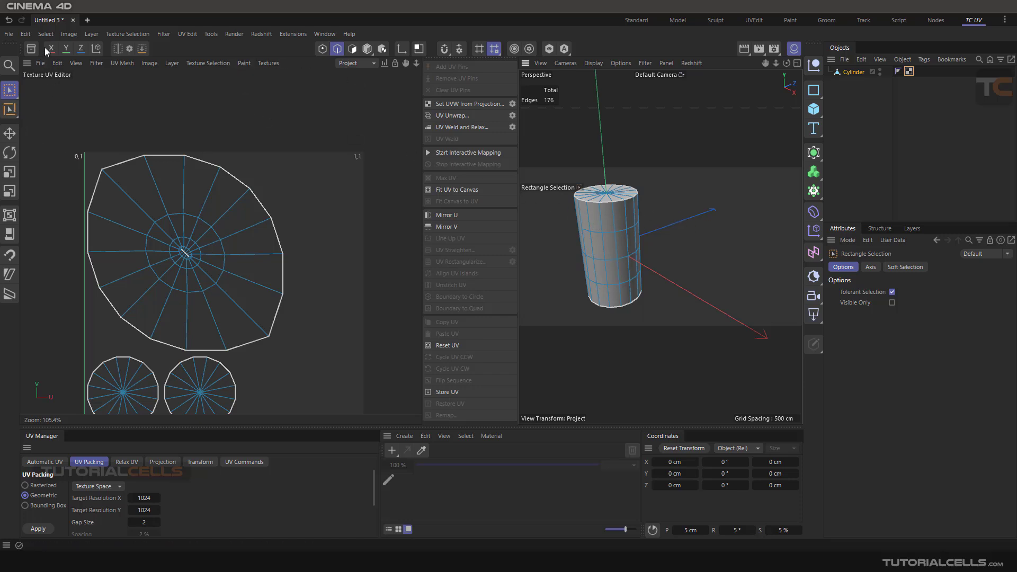
left_click(10, 133)
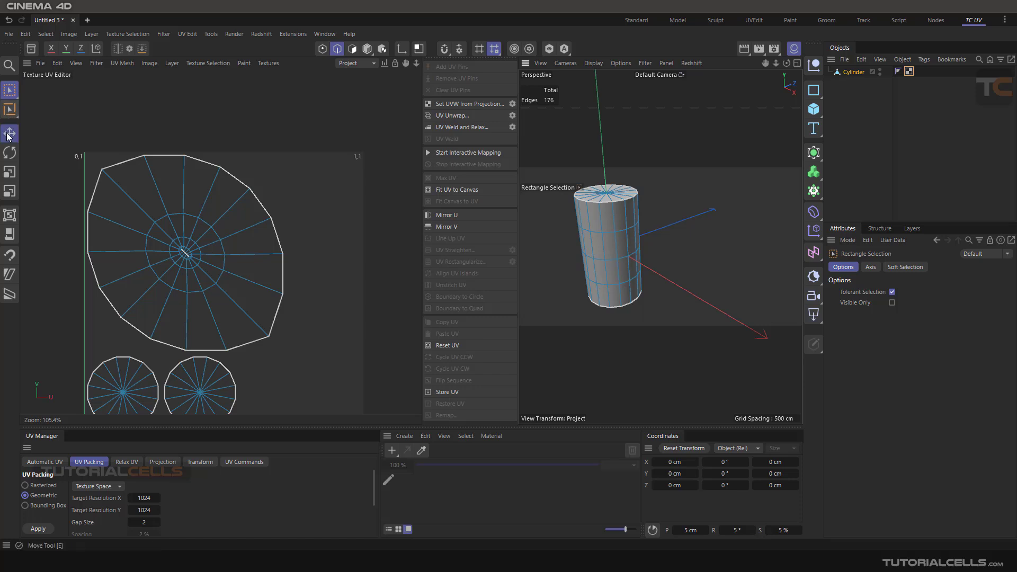
left_click(614, 223)
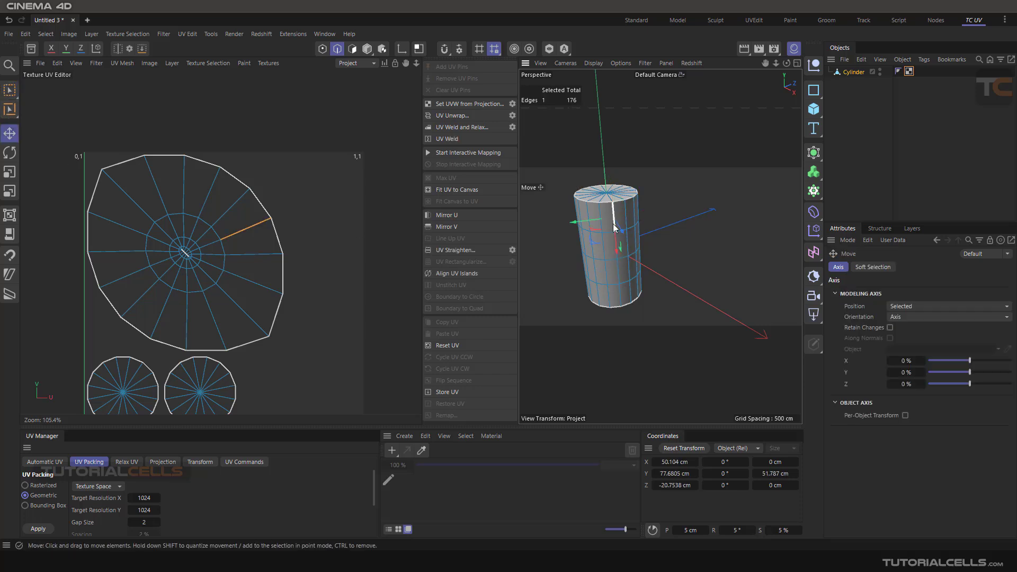
double_click(622, 300)
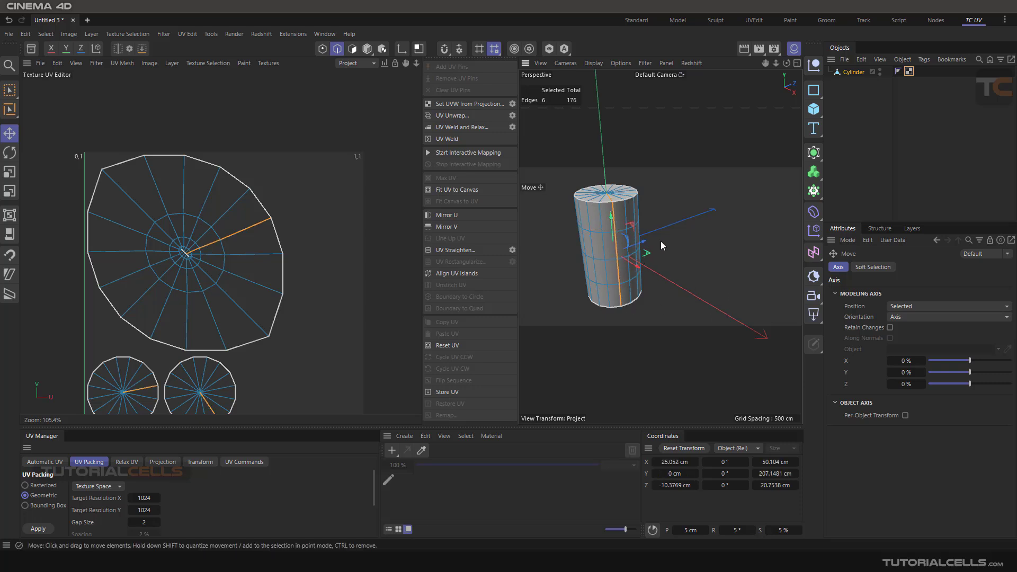
mouse_move(628, 293)
left_mouse_down("alt")
mouse_move(597, 165)
mouse_move(601, 234)
mouse_move(627, 304)
left_mouse_up("alt")
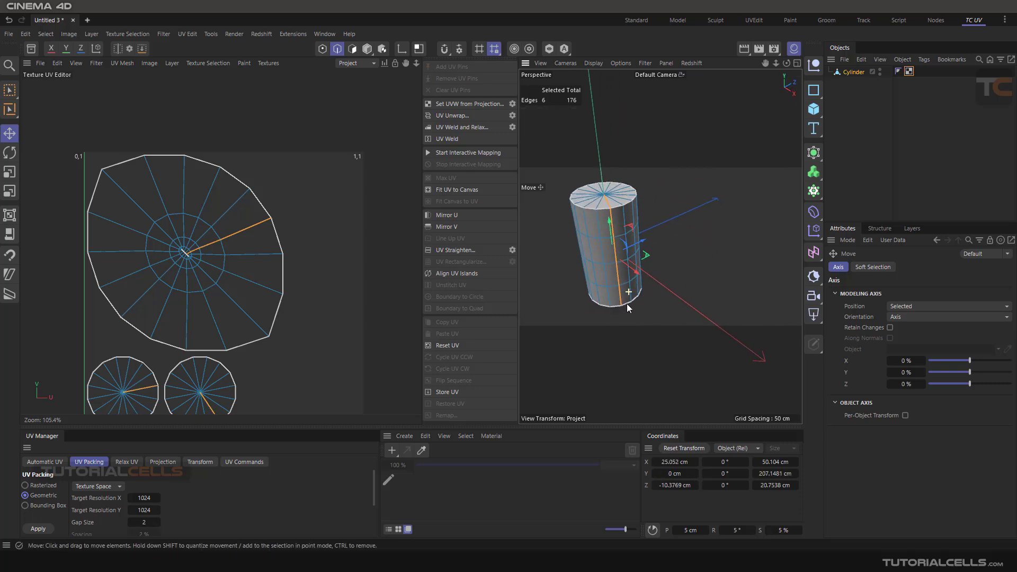
Clear the edge selection and use Path Selection to pick the vertical seam down the cylinder's side, from top rim to bottom rim
left_click(679, 238)
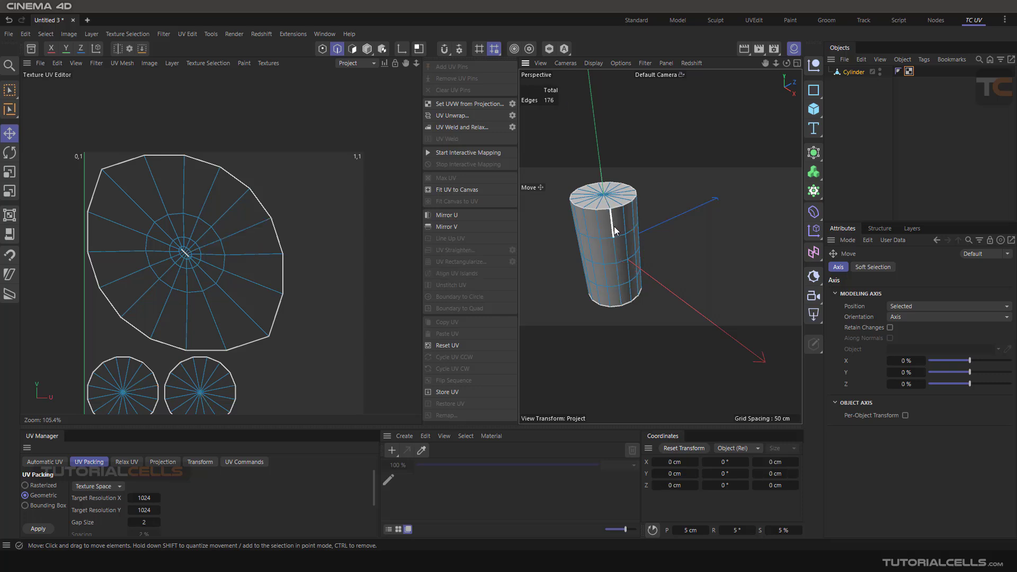
left_click(46, 34)
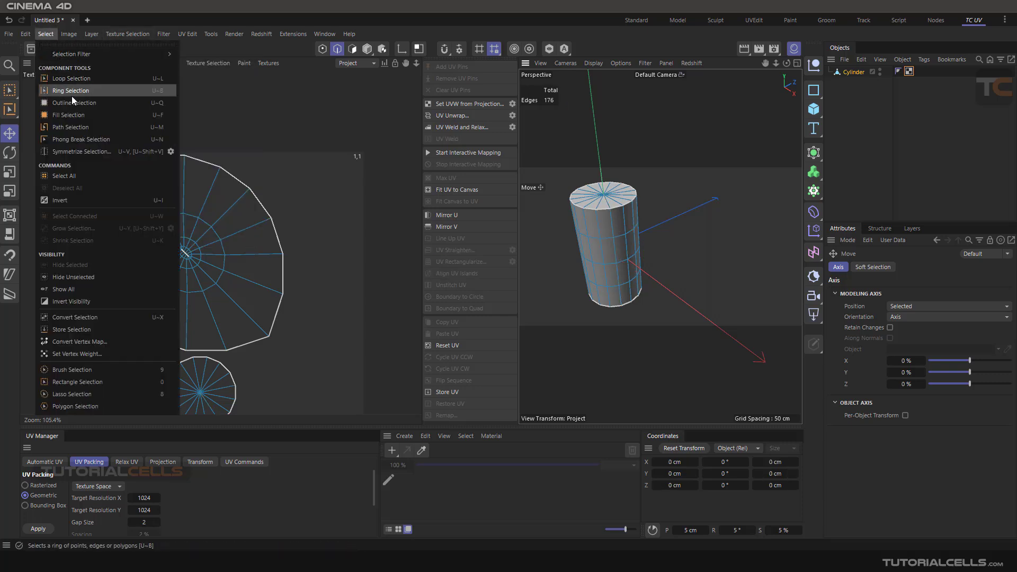
left_click(80, 128)
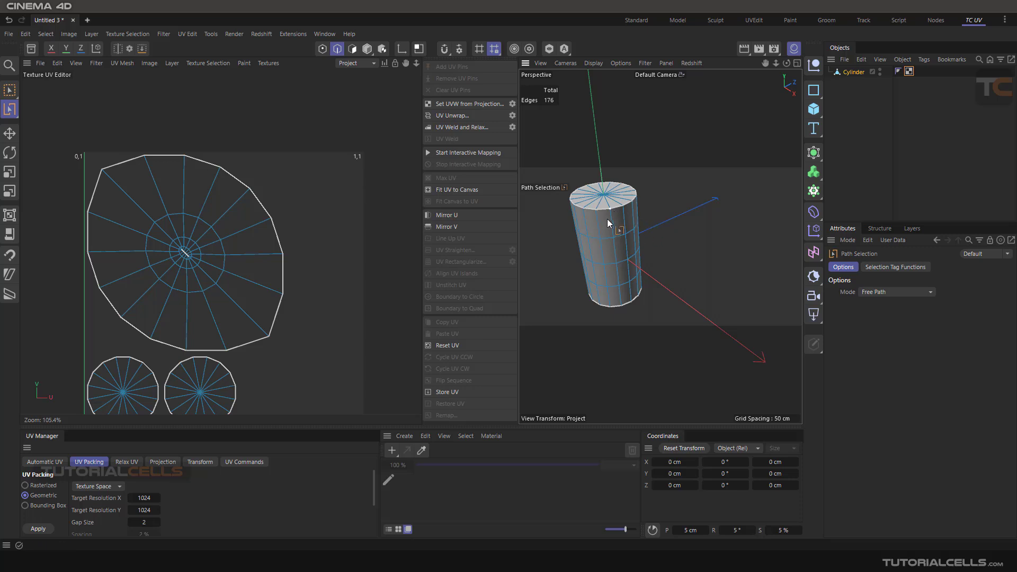
left_click_drag(611, 211, 623, 306)
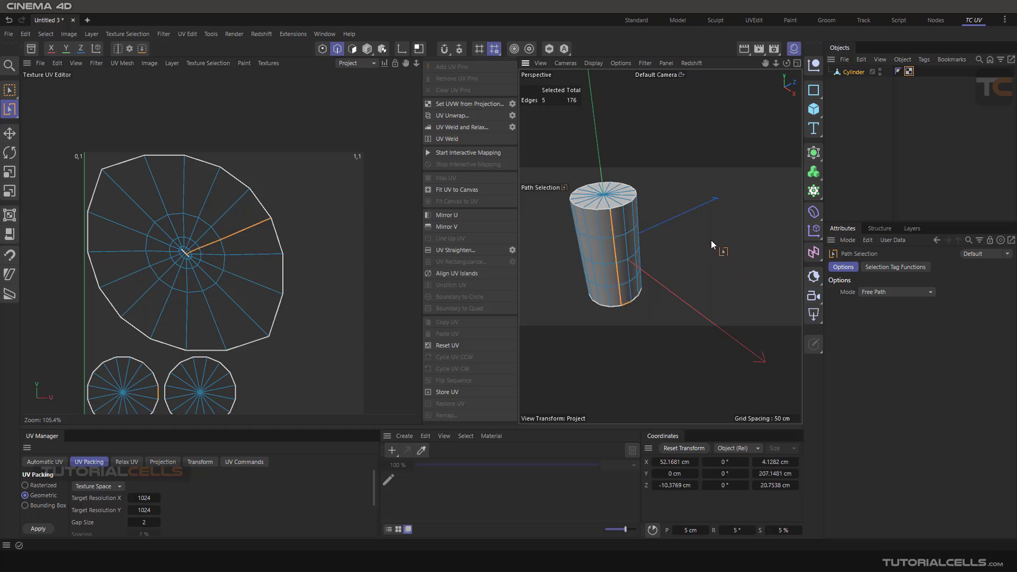
Check the side polygon selection, UV-unwrap the cylinder's side along the seam edges, and pack the UV islands with the Geometric method
left_click(352, 49)
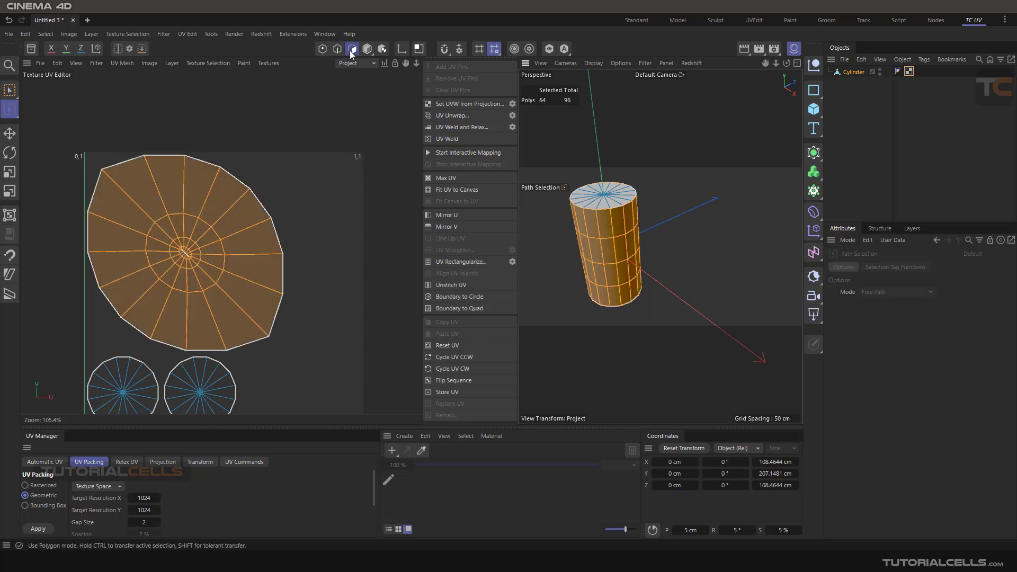
left_click(337, 49)
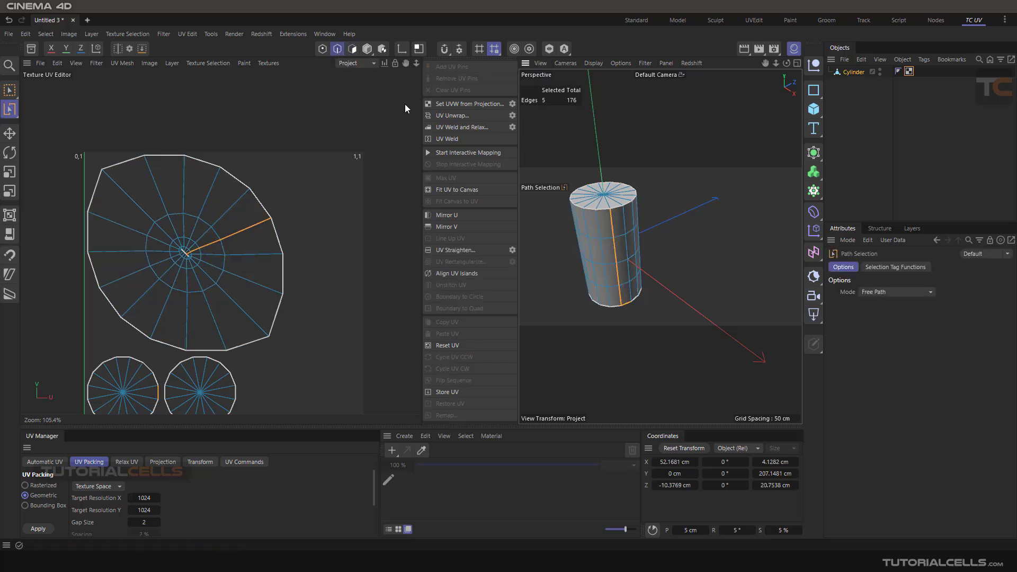
left_click(440, 116)
scroll(232, 250, "down", 2)
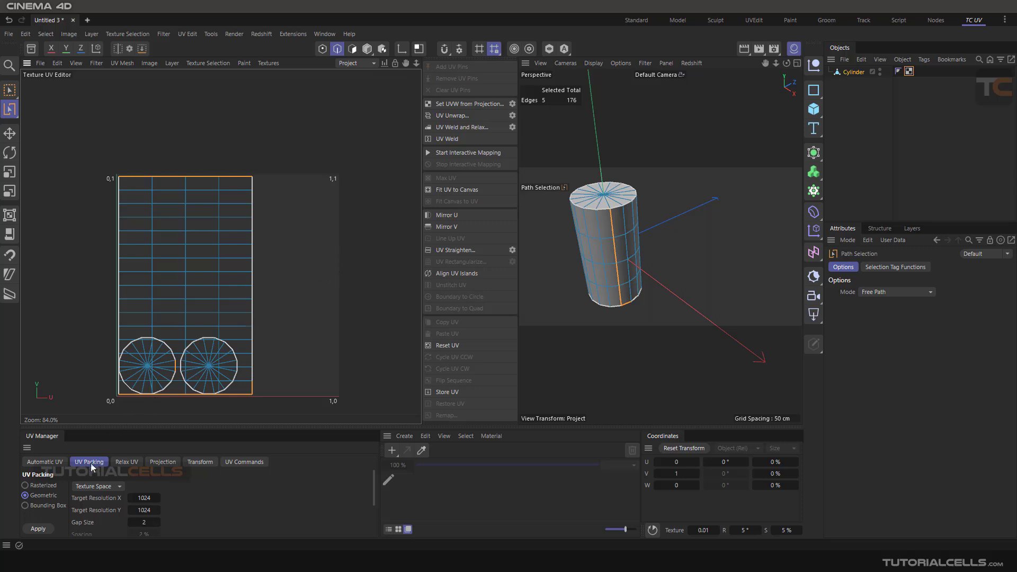
left_click(36, 529)
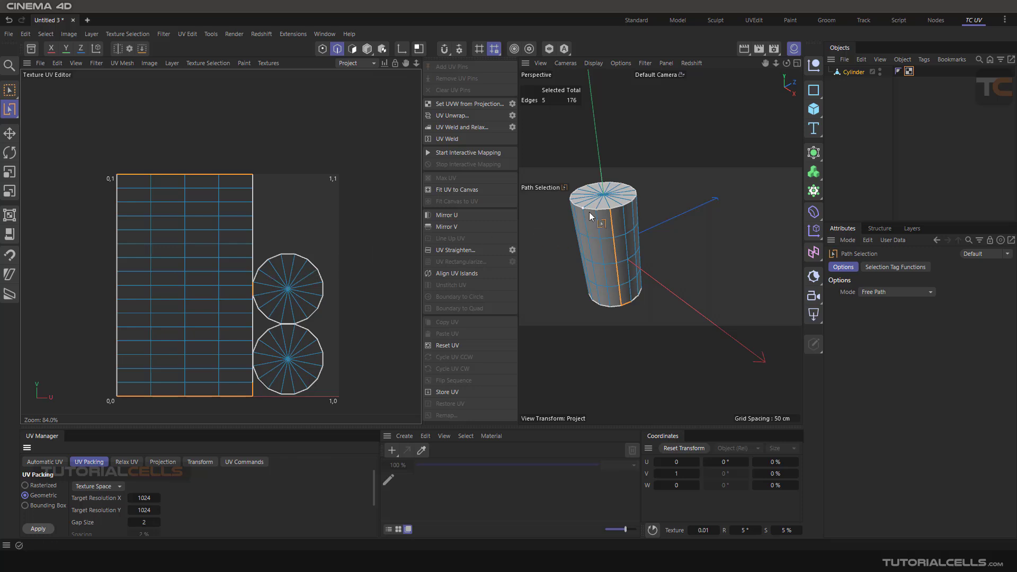
Clear the cylinder's edge and polygon selections with the Move tool, ending in edge mode
scroll(607, 209, "up", 2)
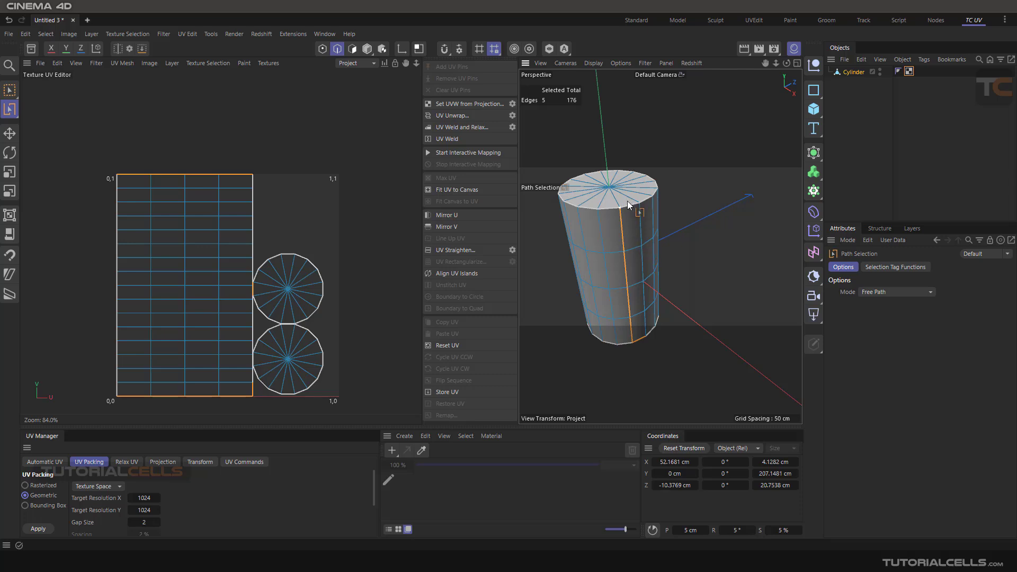
left_click(9, 133)
left_click(300, 216)
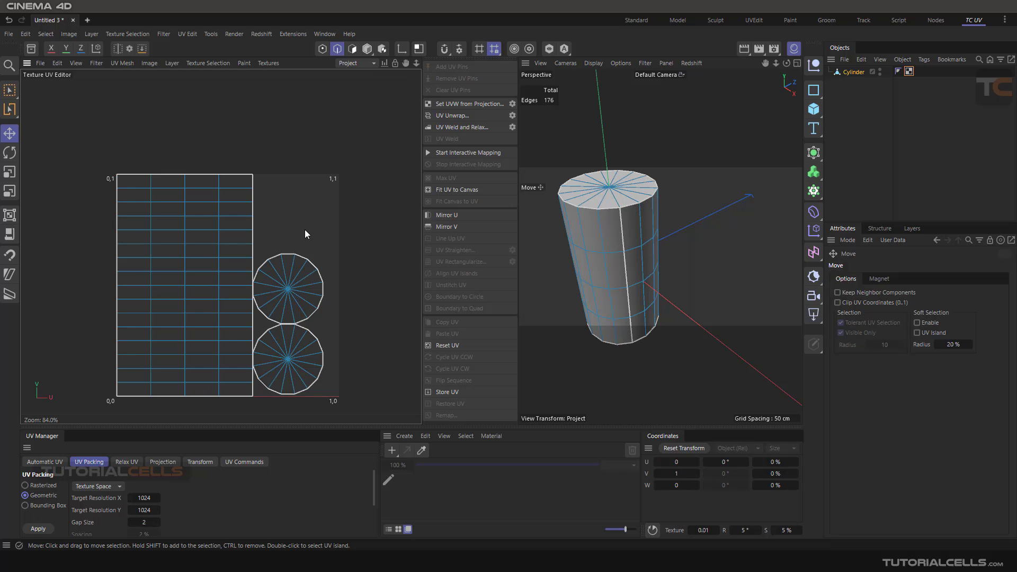
middle_click_drag(294, 227, 301, 193, "alt")
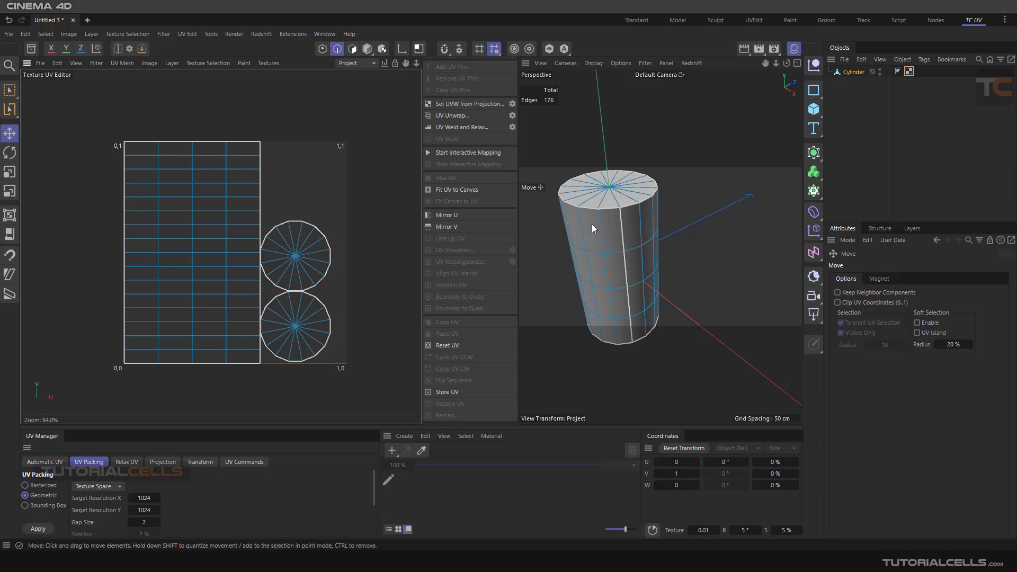
left_click(708, 209)
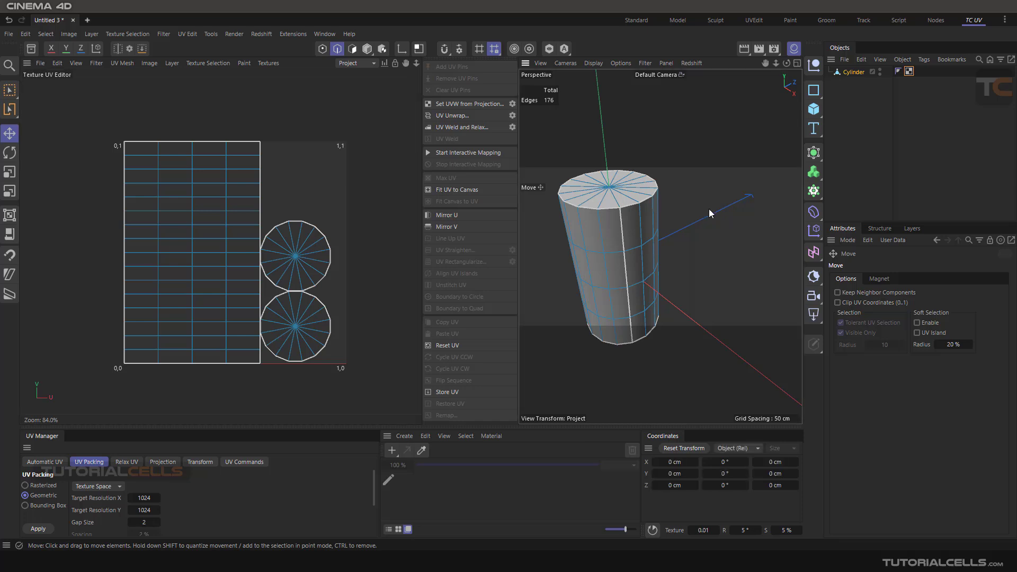
left_click(925, 91)
left_click(852, 72)
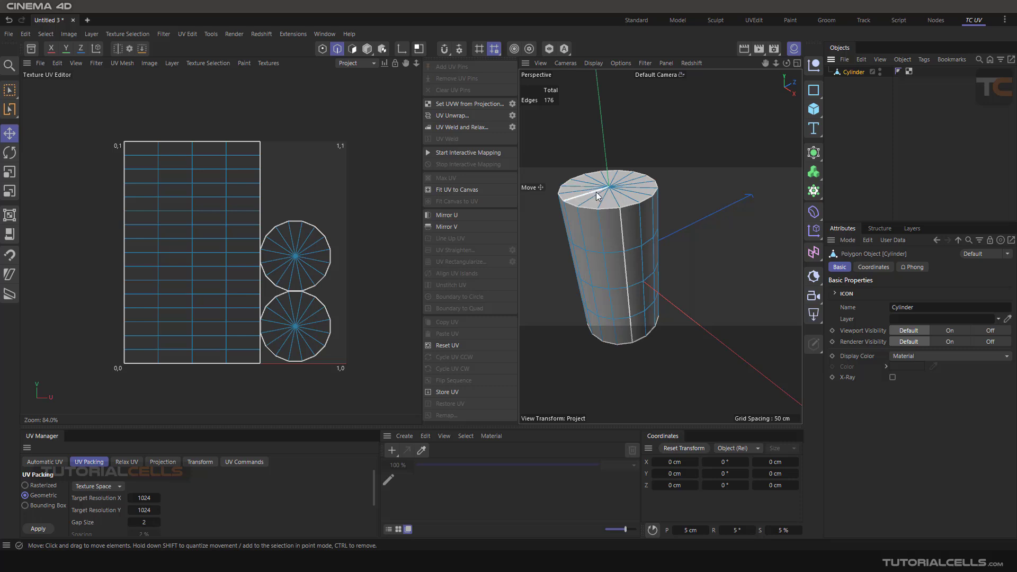
left_click(352, 48)
left_click(705, 202)
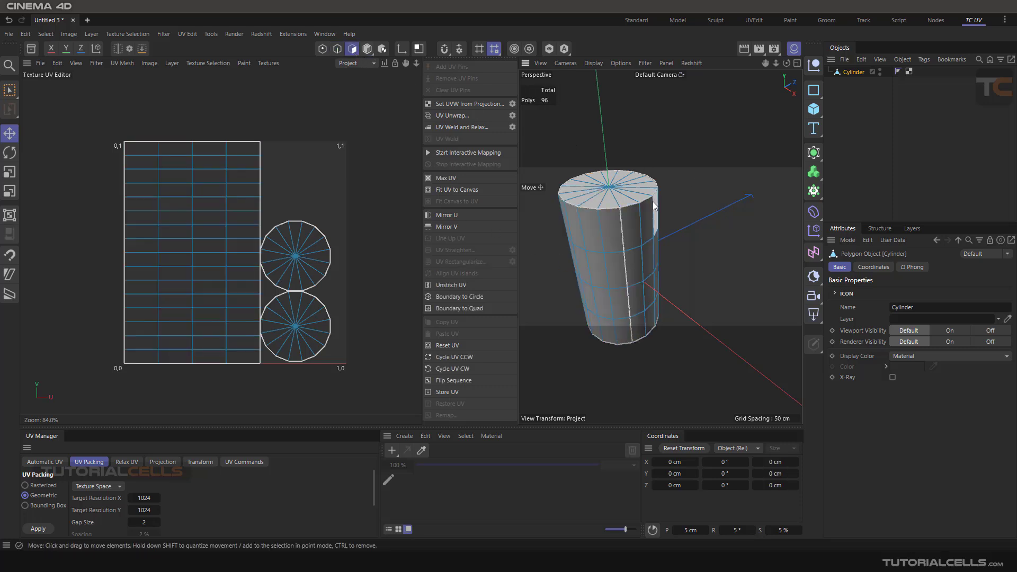
left_click(337, 48)
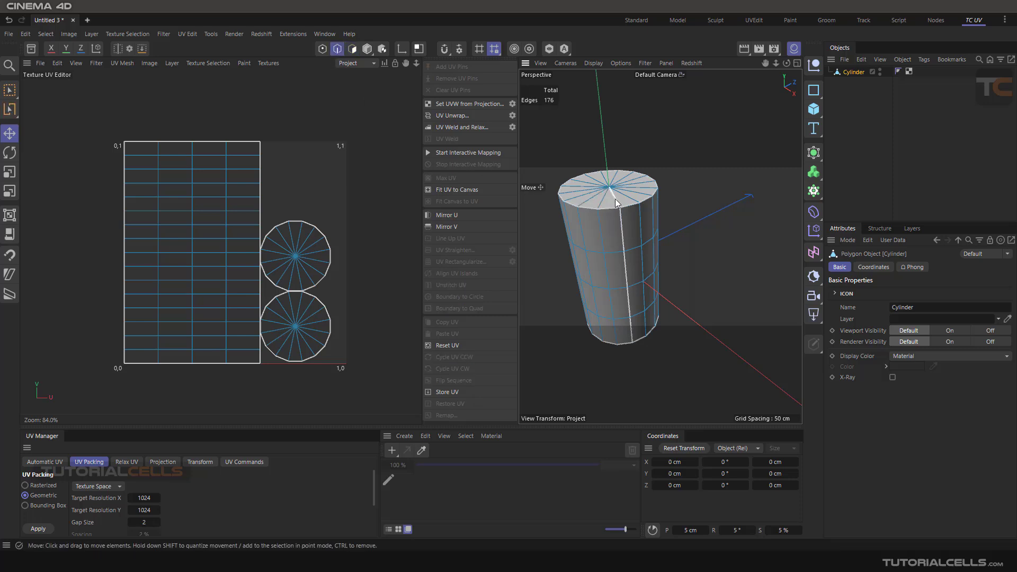
Select one continuous seam from the top cap's centre down the side to the bottom cap's centre using Path Selection
left_click(615, 199)
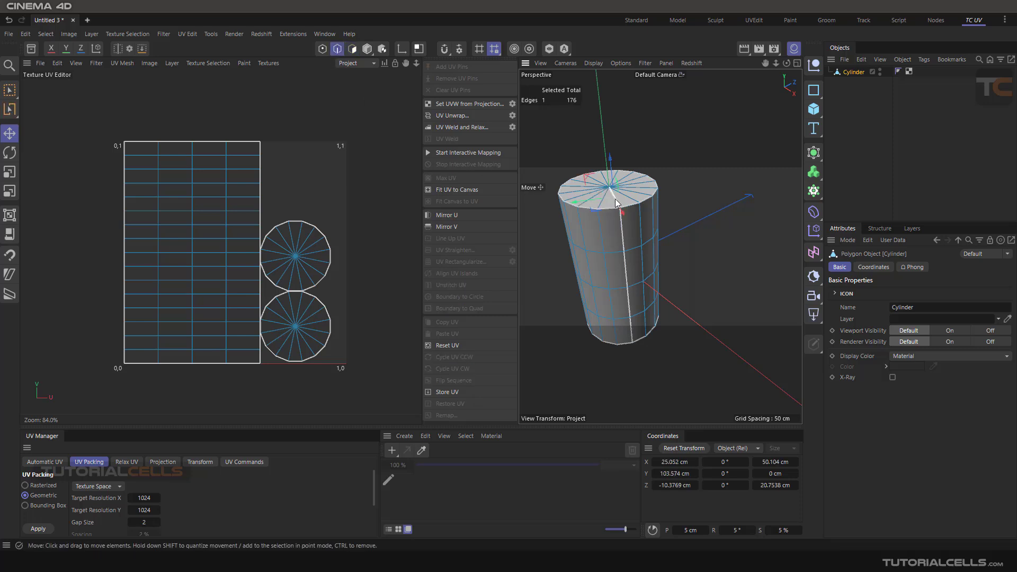
left_click(47, 35)
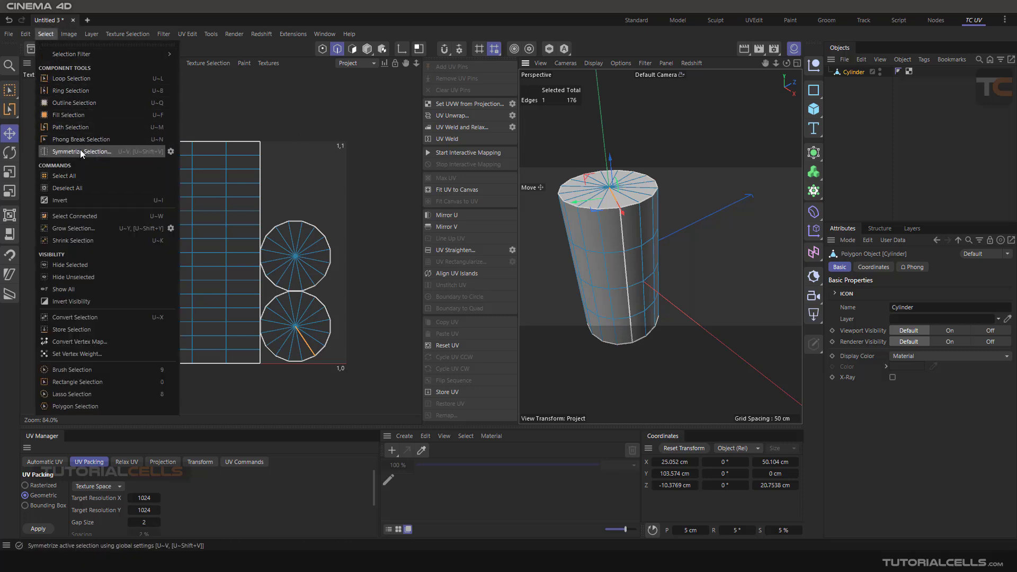
left_click(79, 127)
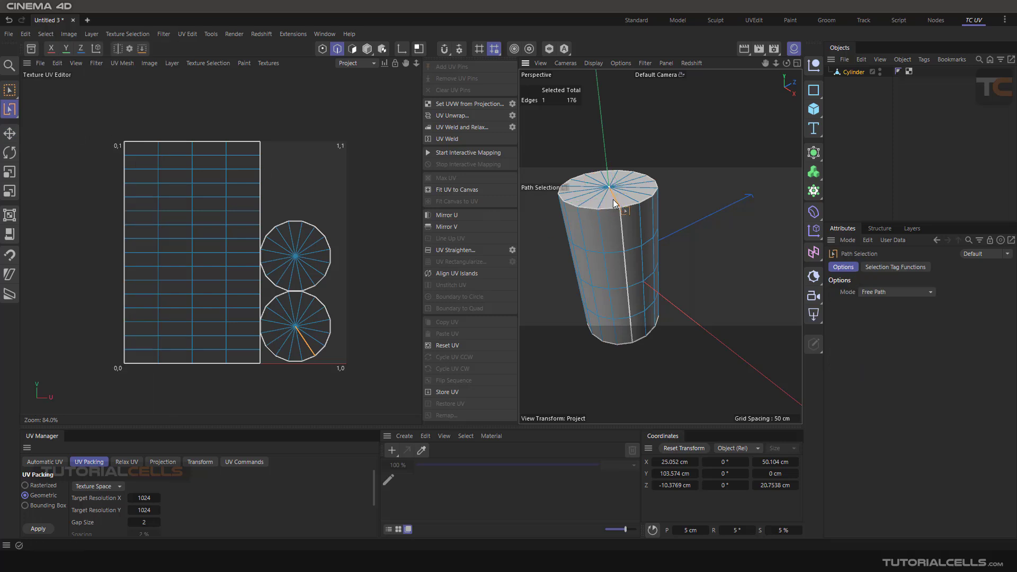
left_click_drag(632, 342, 633, 342)
left_click_drag(663, 301, 681, 172, "alt")
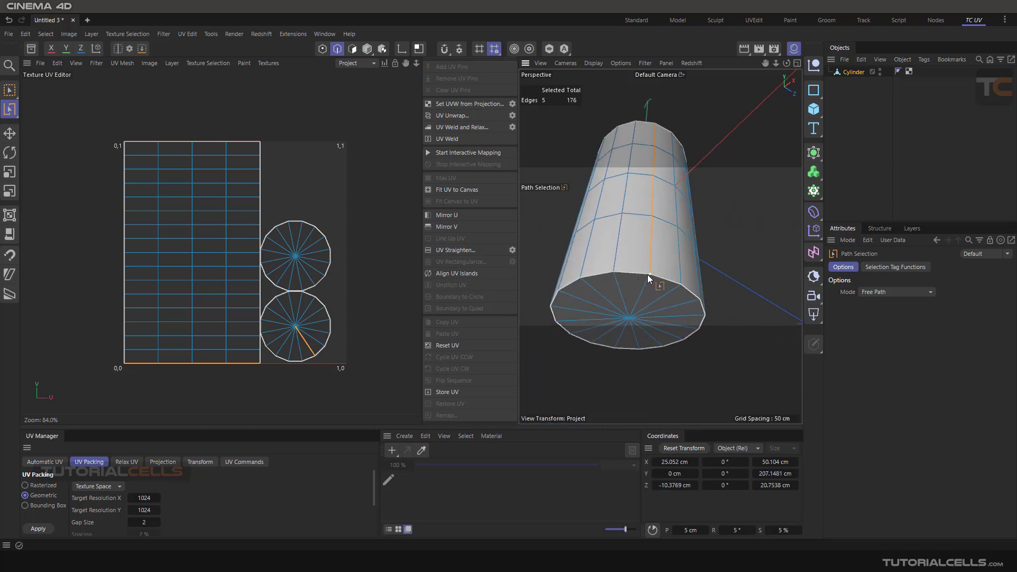
left_click(636, 316)
scroll(660, 235, "down", 3)
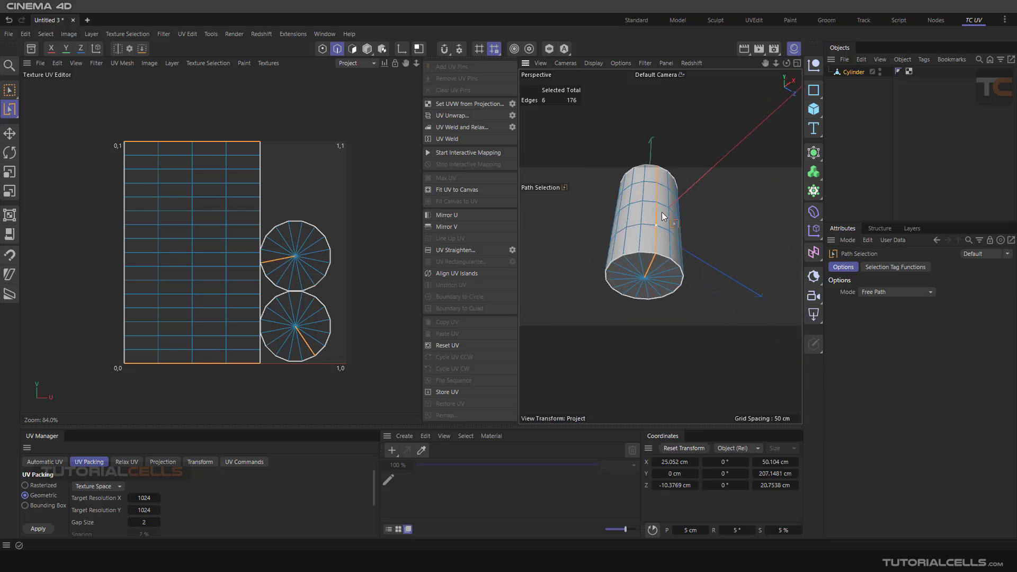
mouse_move(646, 224)
left_mouse_down("alt")
mouse_move(641, 347)
mouse_move(638, 185)
mouse_move(638, 254)
mouse_move(634, 233)
left_mouse_up("alt")
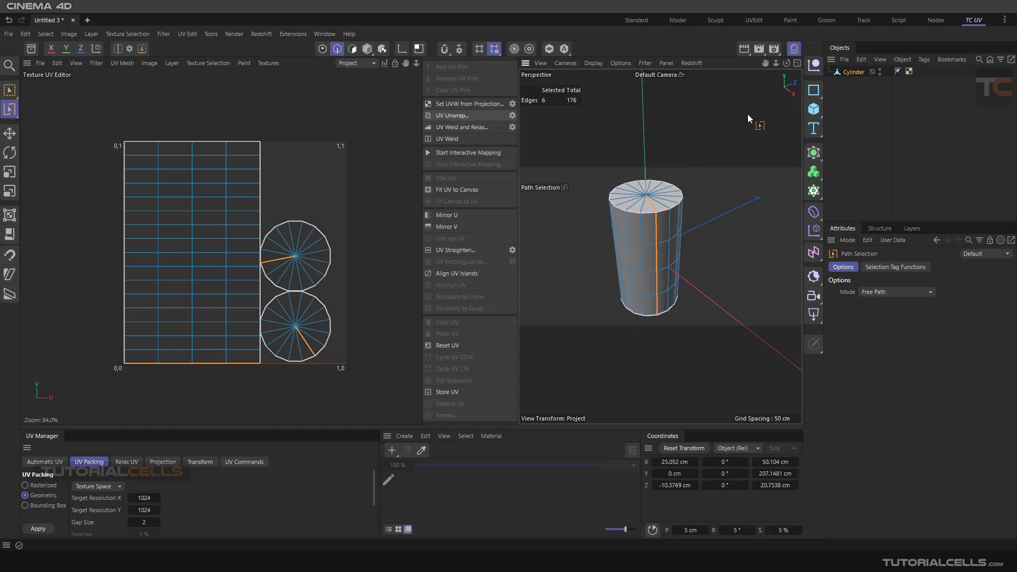
Try unwrapping the cylinder along the new seam over its existing UVs, and delete the cylinder's UVW tag
left_click(460, 117)
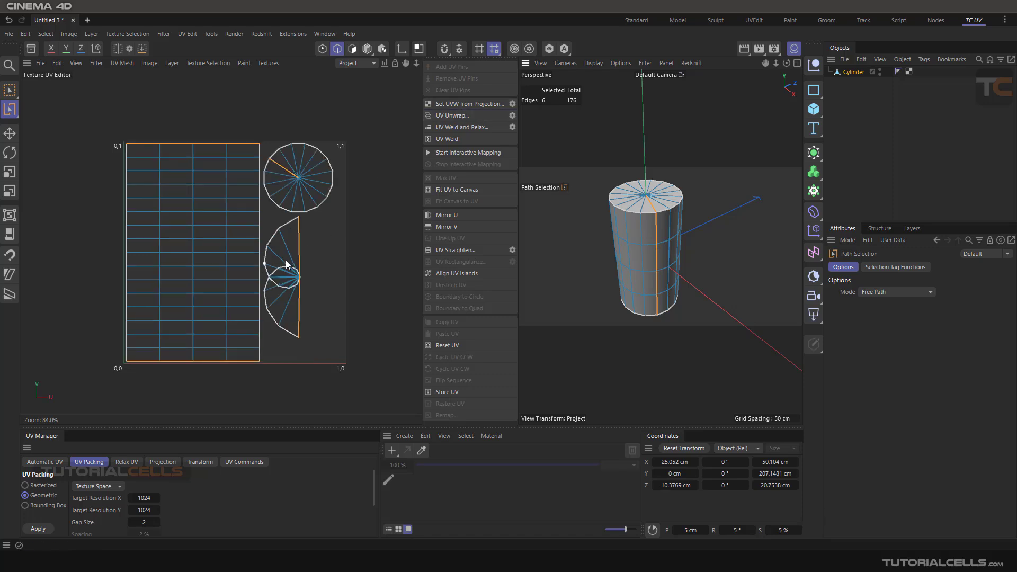
left_click(909, 72)
key("Delete")
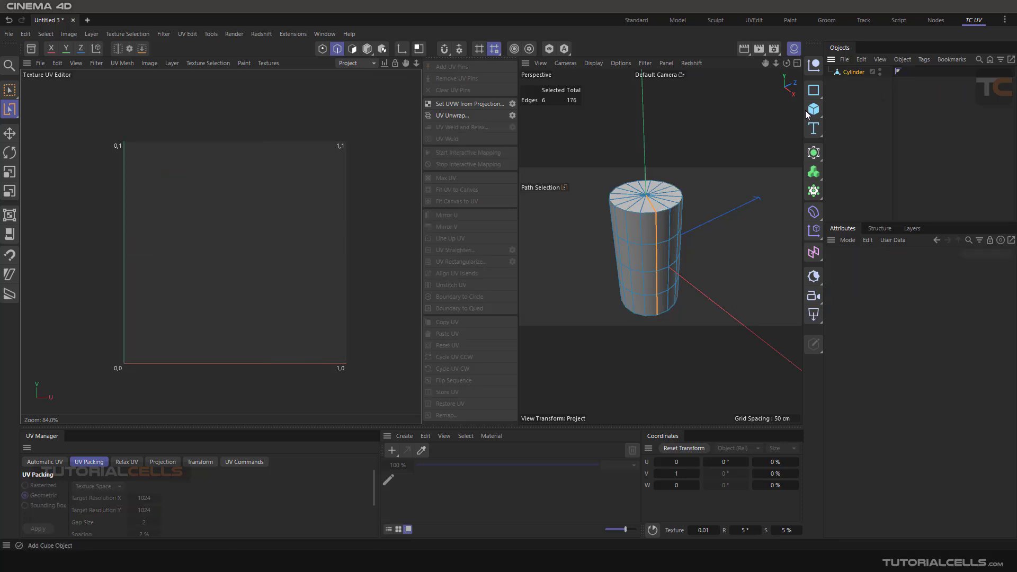
Unwrap the cylinder with Restrict to Polygon Selection off, and undo back to the packed layout with separate caps
left_click(511, 116)
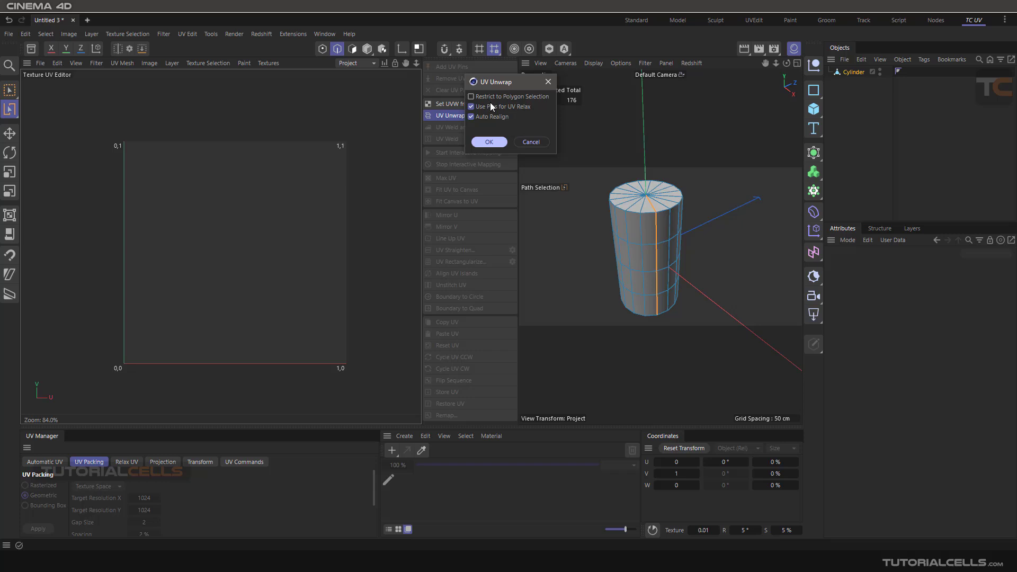
left_click(483, 142)
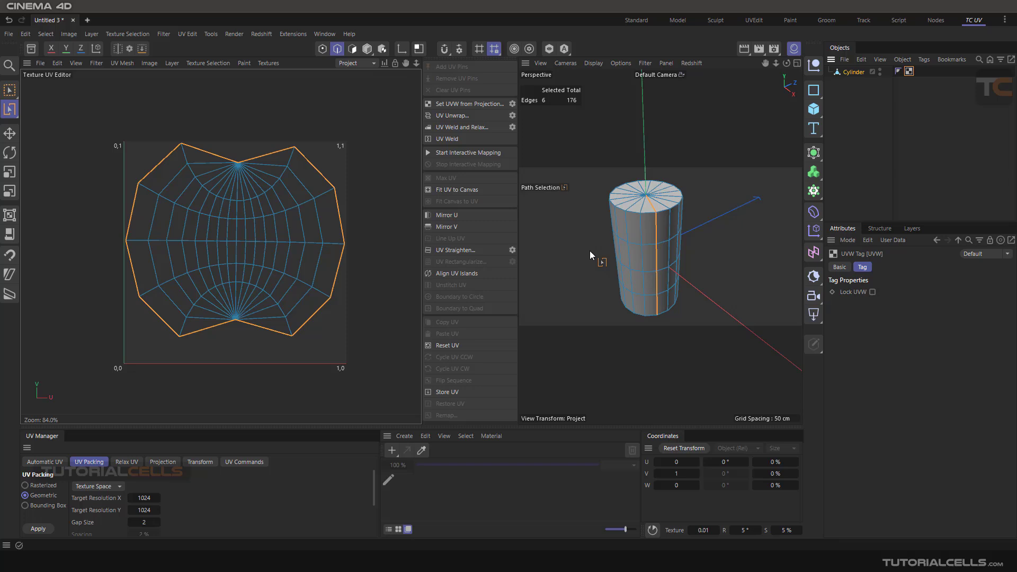
key("ctrl+z")
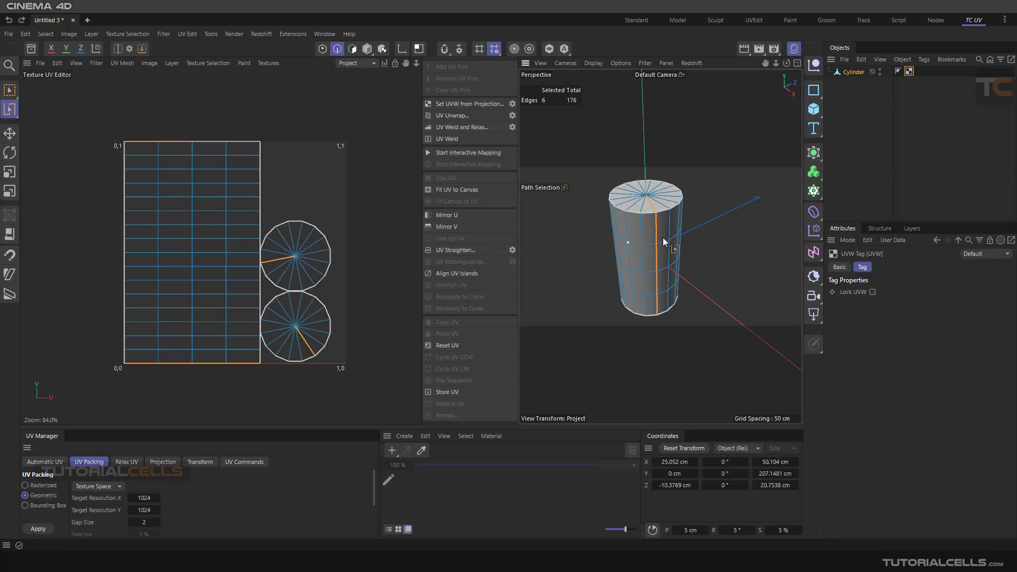
left_click(854, 72)
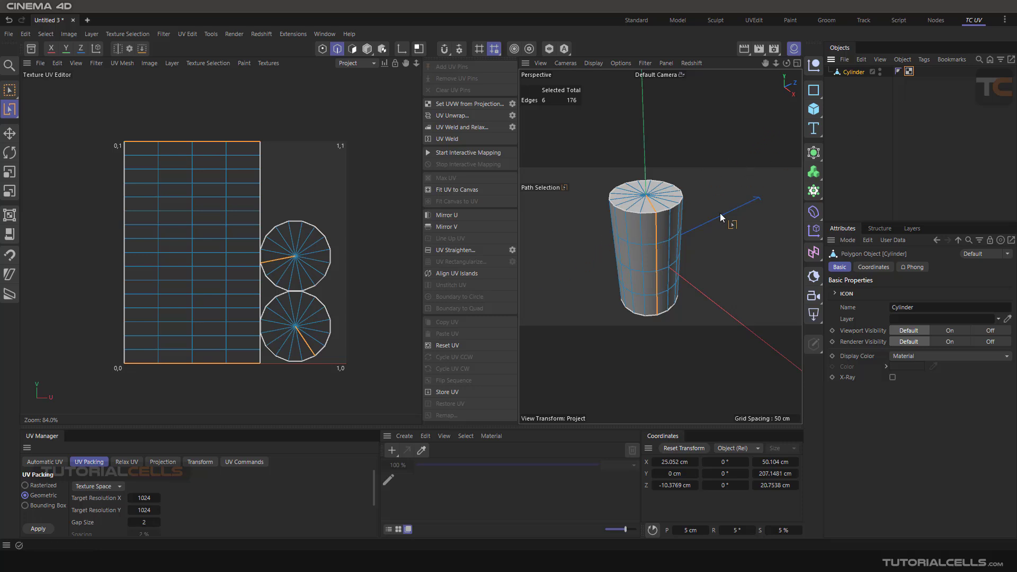
left_click(798, 48)
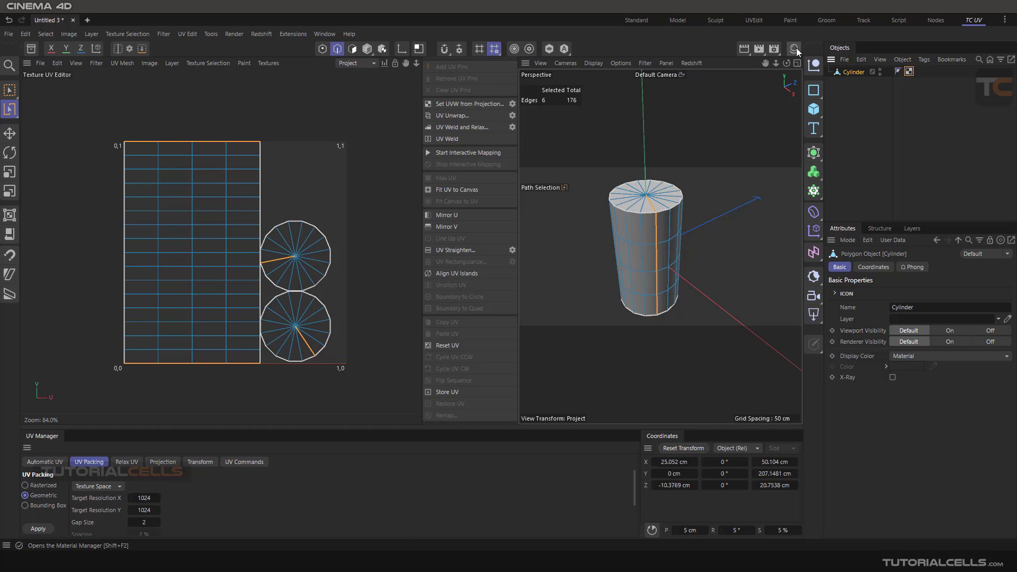
left_click(796, 48)
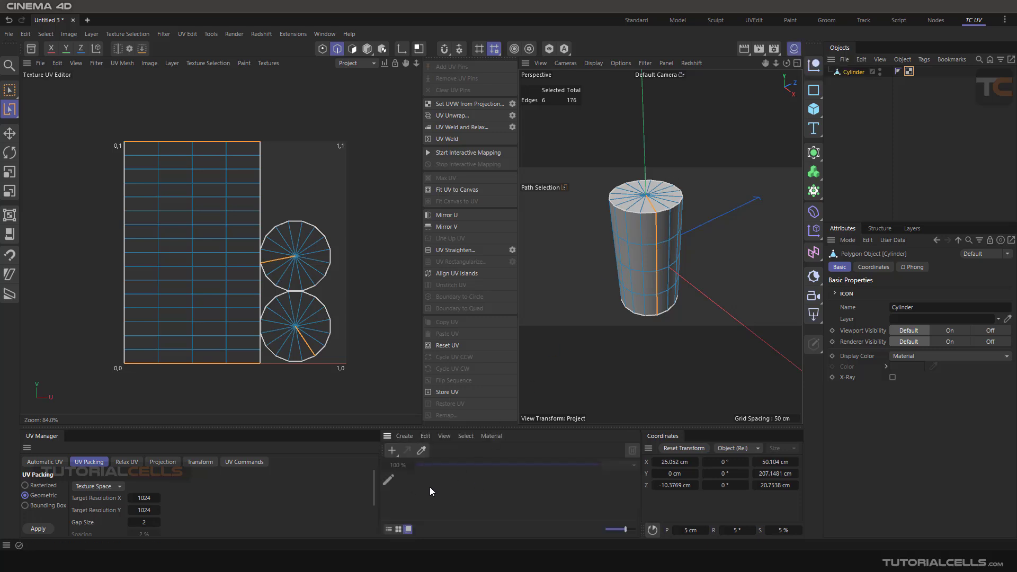
left_click(392, 450)
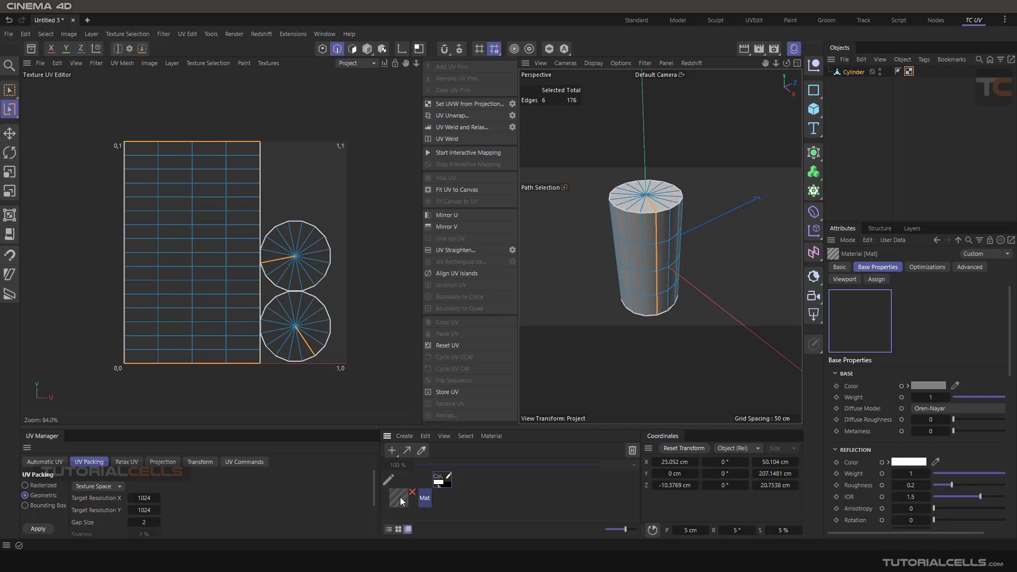
key("Delete")
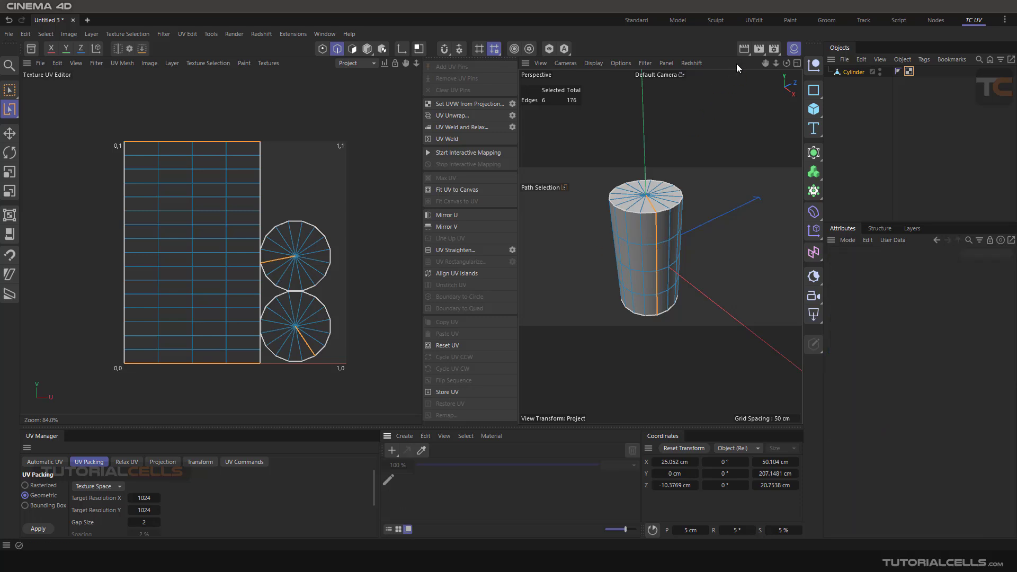
Change the renderer from Redshift to Standard in the render settings
left_click(774, 49)
left_click(727, 69)
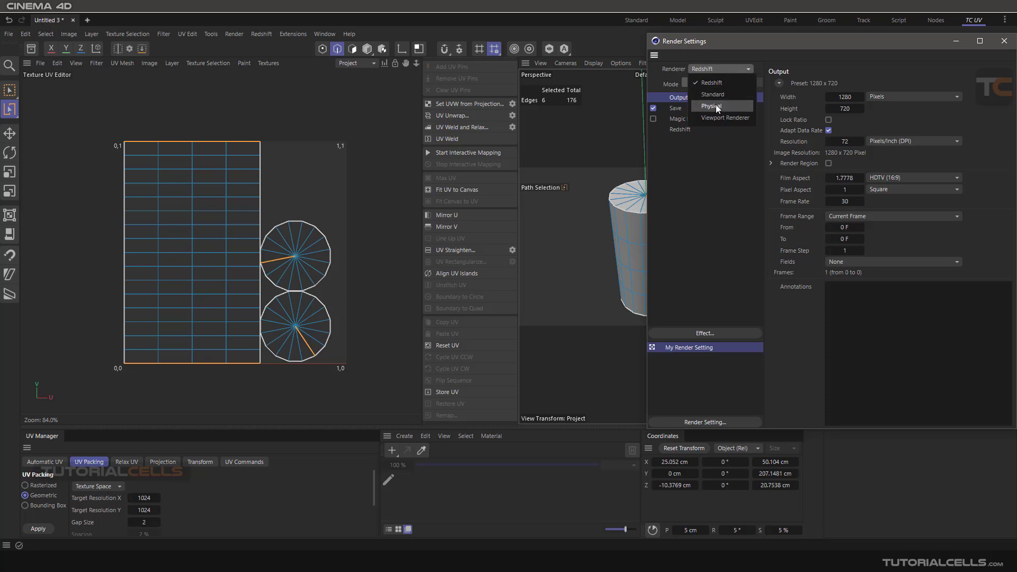
left_click(724, 90)
left_click(1003, 41)
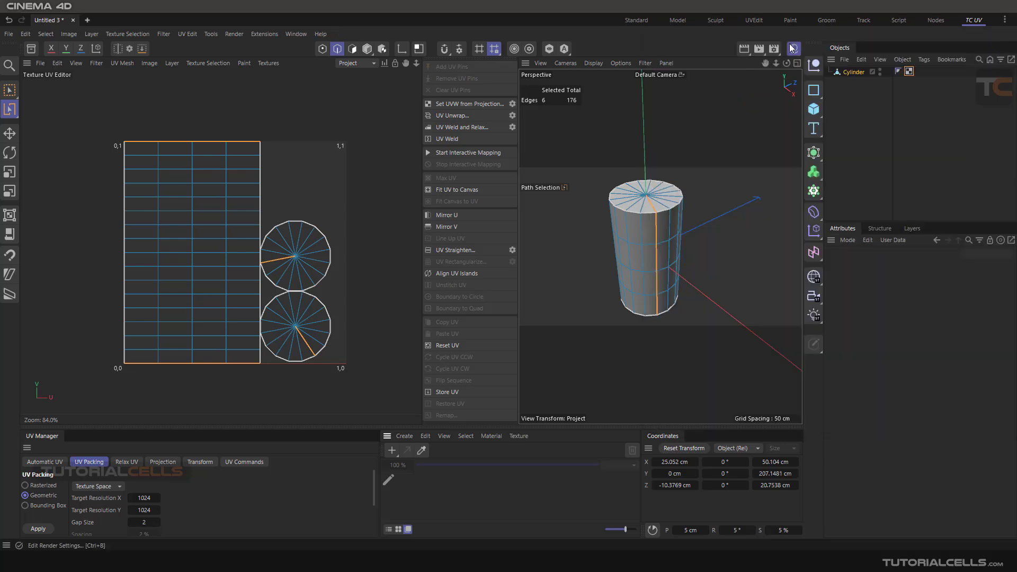
Create a new standard material and assign it to the Cylinder object
double_click(455, 485)
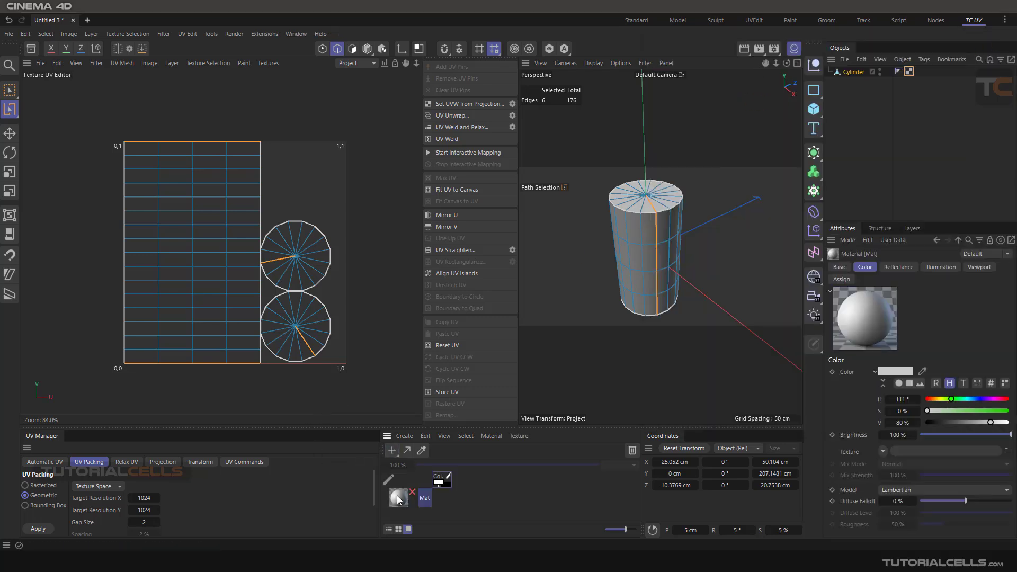
left_click_drag(398, 499, 854, 73)
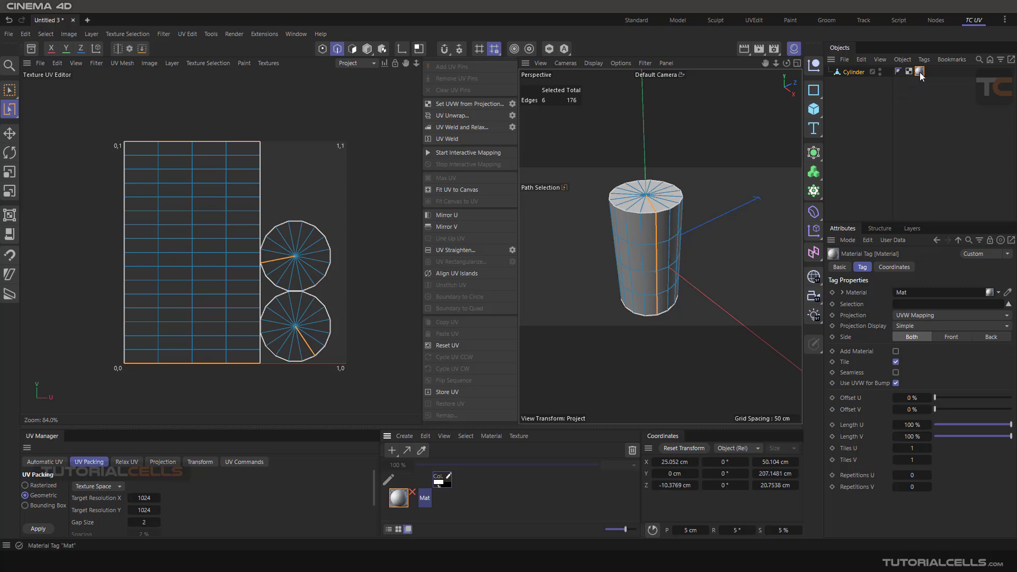
Place the cylinder's material tag before its UVW tag and load the checker image as Mat's Color texture without copying it to the project
left_click_drag(919, 72, 906, 70)
double_click(414, 501)
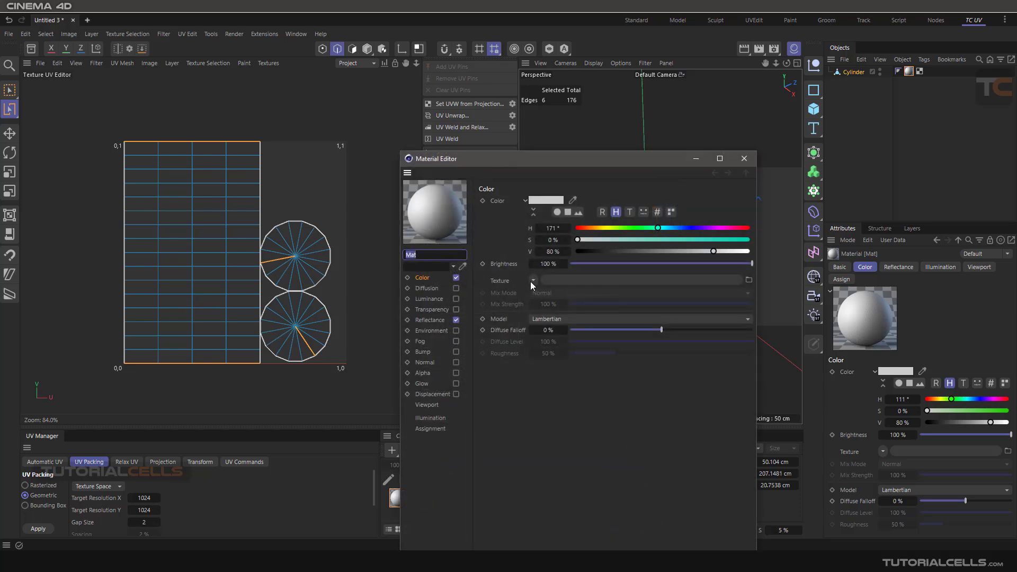
left_click_drag(552, 161, 393, 135)
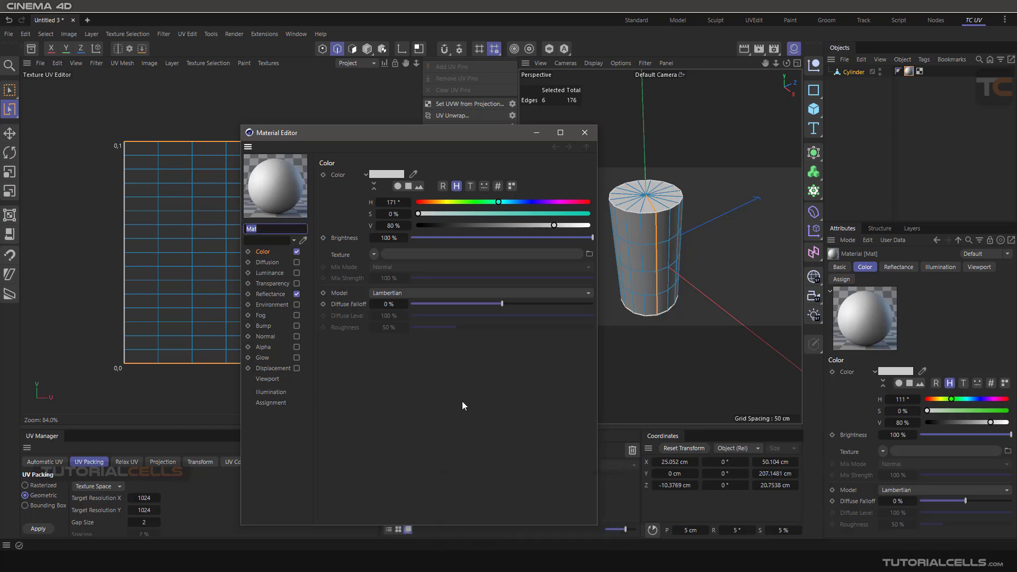
key("alt+Tab")
left_click_drag(502, 415, 468, 254)
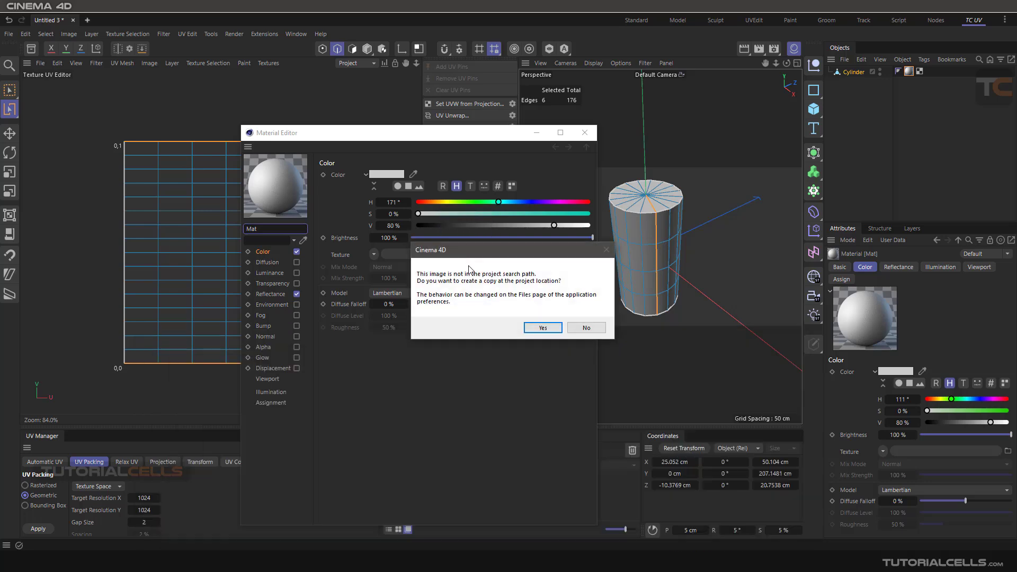
left_click(585, 327)
left_click(585, 133)
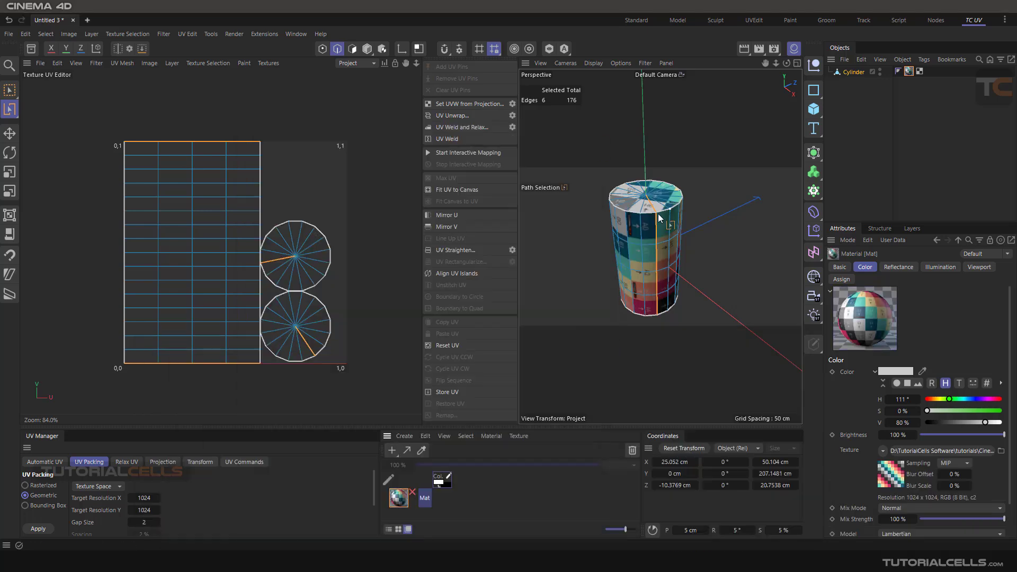
Examine the checker texture on the cylinder's top cap and side from several angles, including in model mode
scroll(660, 216, "up", 3)
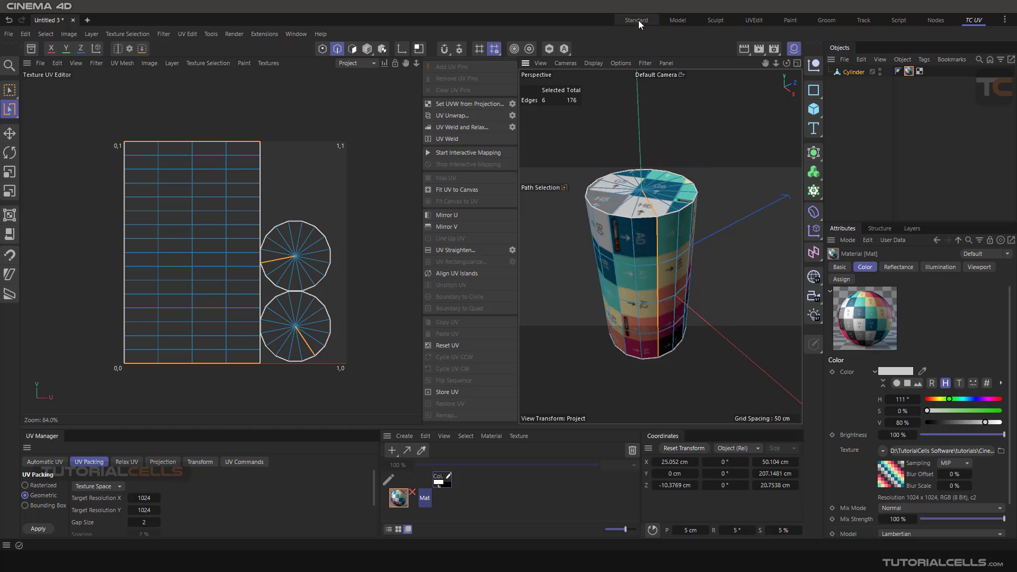
mouse_move(635, 238)
left_mouse_down("alt")
mouse_move(671, 222)
mouse_move(646, 251)
left_mouse_up("alt")
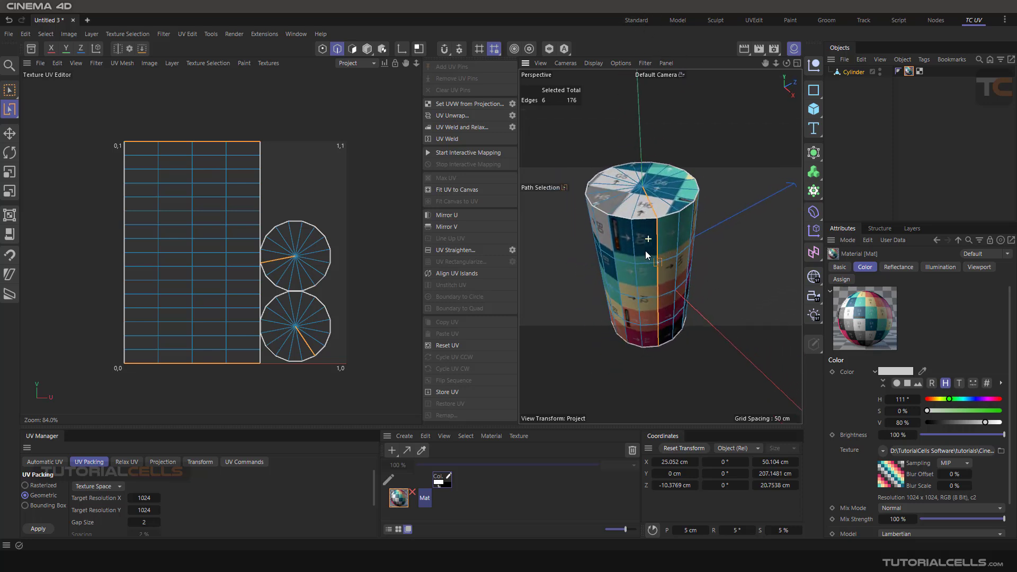
scroll(685, 211, "up", 3)
left_click_drag(685, 211, 668, 230, "alt")
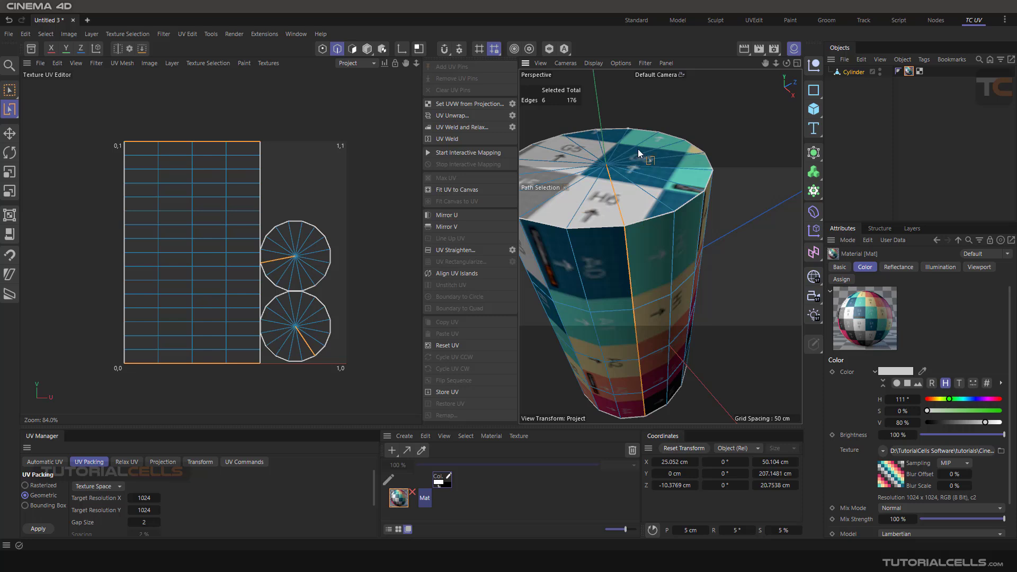
scroll(638, 227, "down", 3)
left_click_drag(631, 266, 631, 209, "alt")
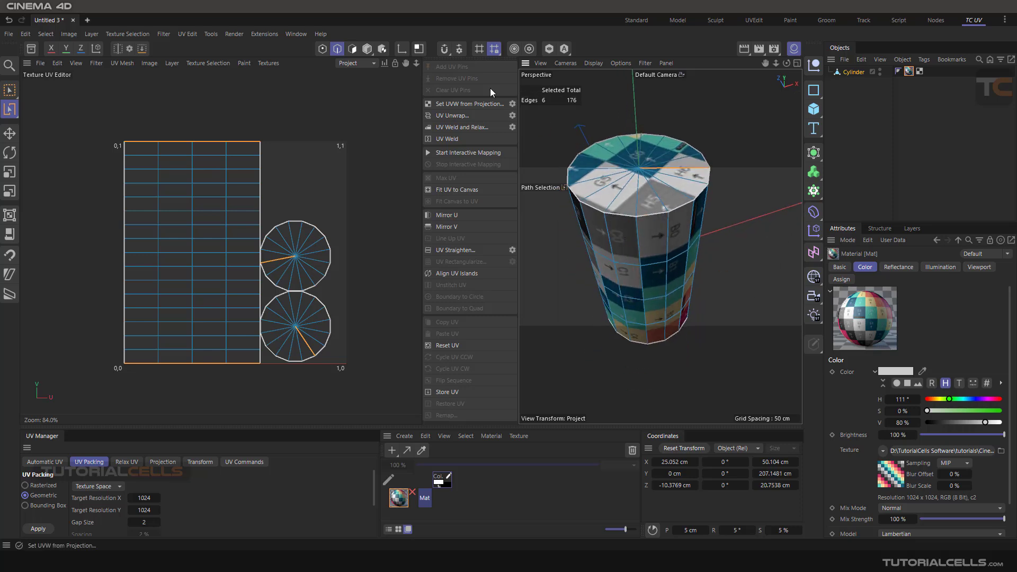
left_click(368, 49)
left_click_drag(710, 243, 679, 207, "alt")
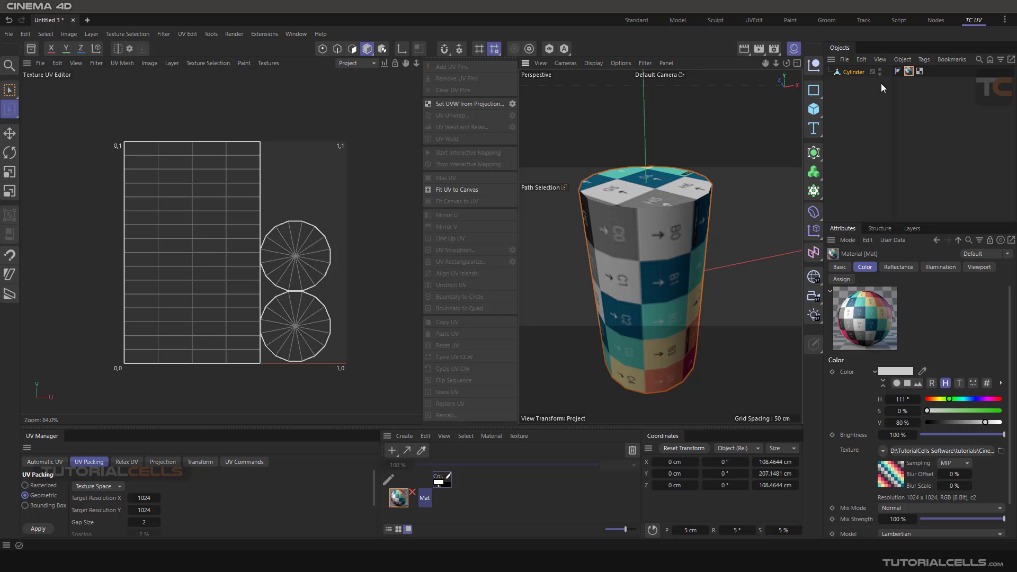
Delete the cylinder's UVW tag and unwrap the cylinder again with UV Unwrap along the selected seam edges
left_click(919, 71)
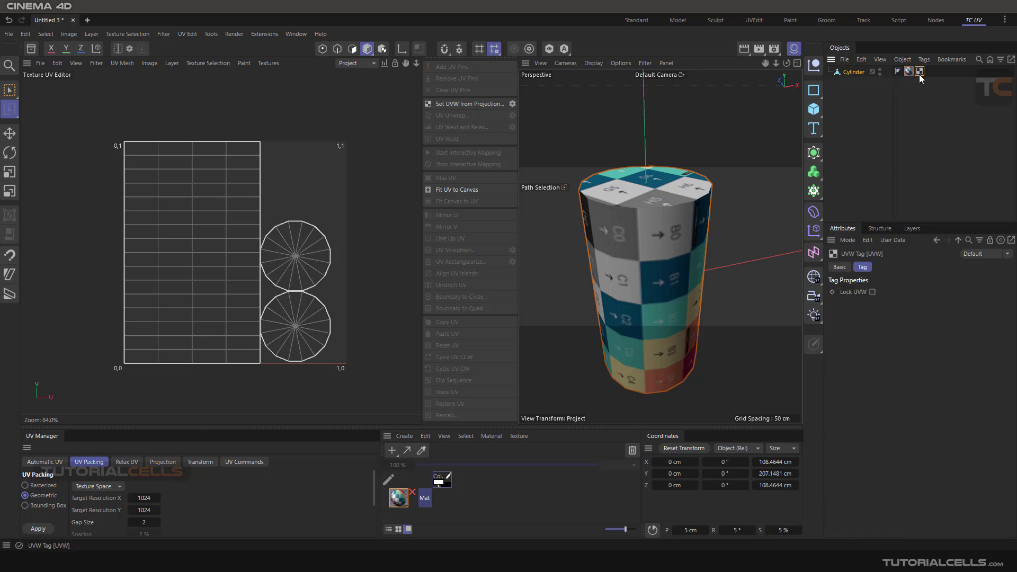
key("Delete")
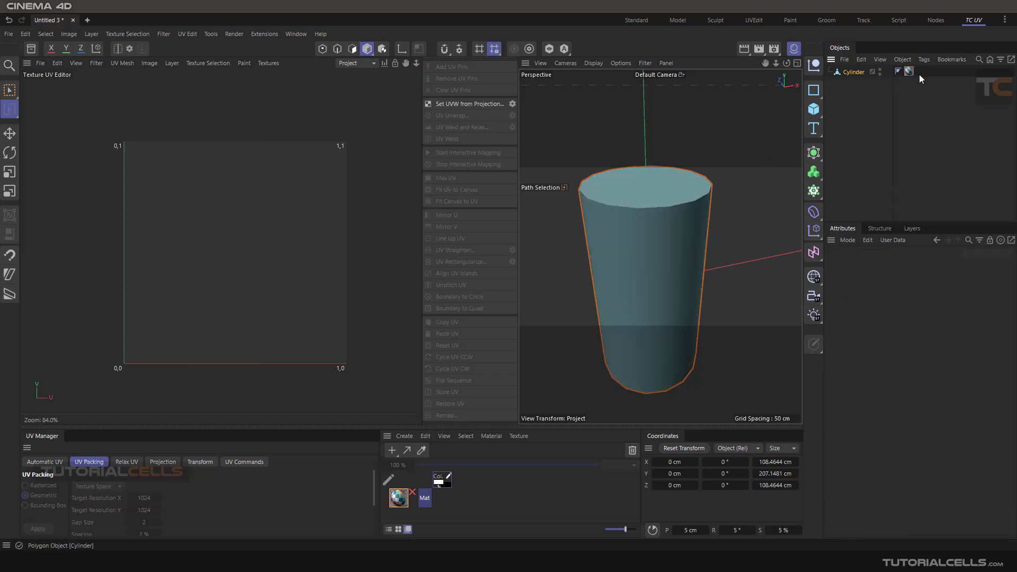
left_click(853, 74)
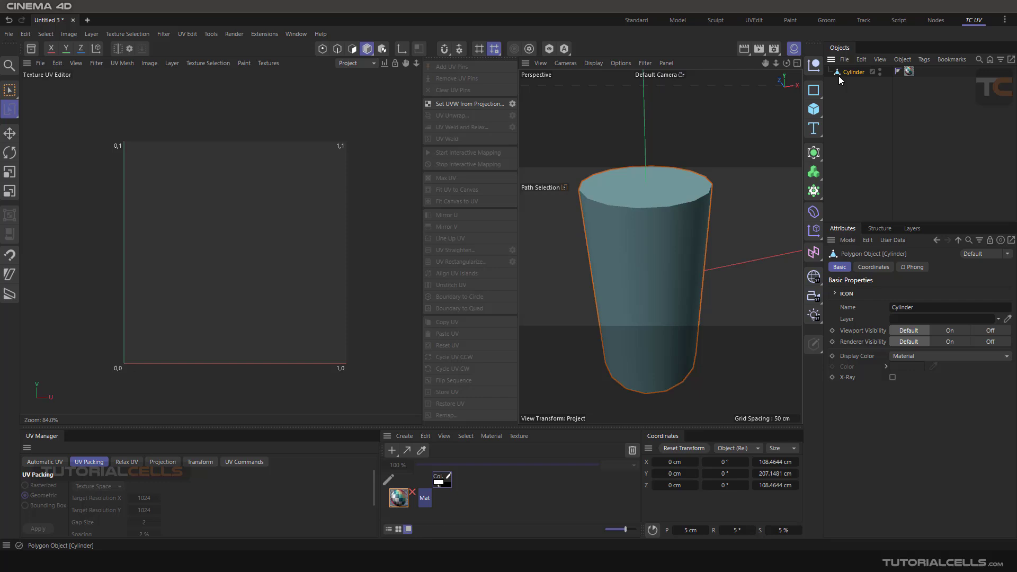
left_click(340, 50)
left_click_drag(700, 232, 637, 65, "alt")
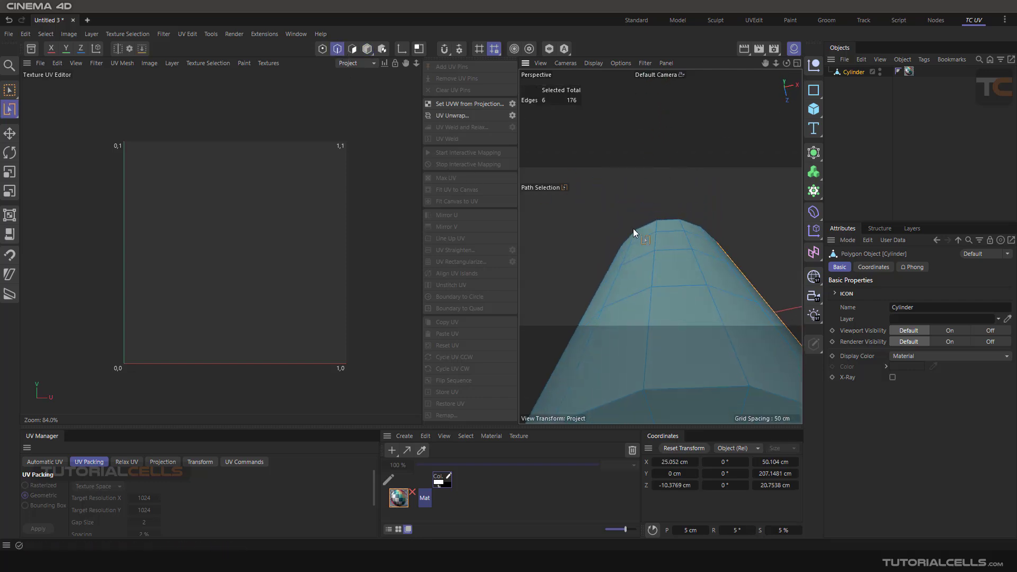
scroll(634, 230, "down", 5)
left_click_drag(674, 241, 657, 412, "alt")
scroll(664, 244, "up", 2)
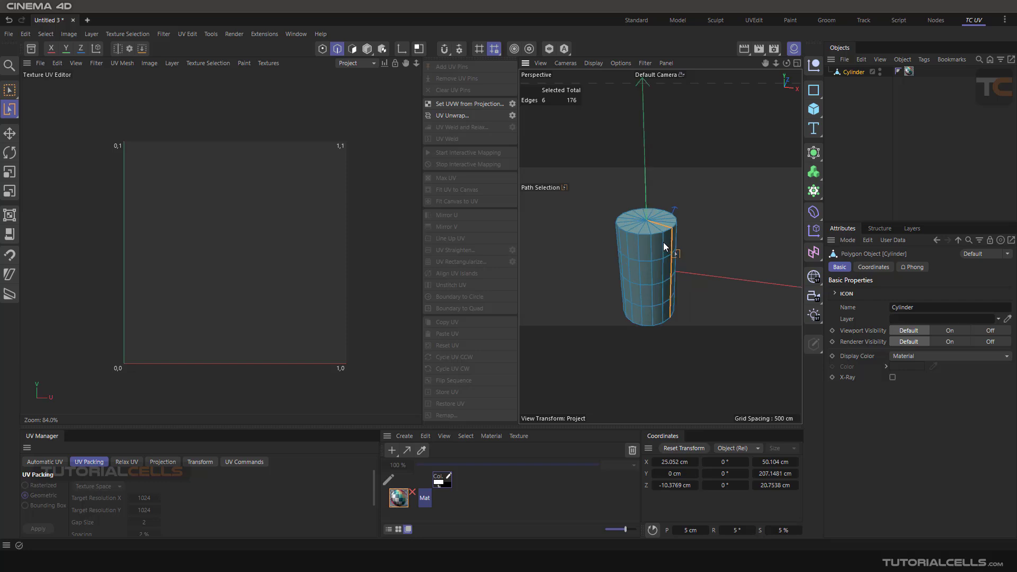
left_click(445, 115)
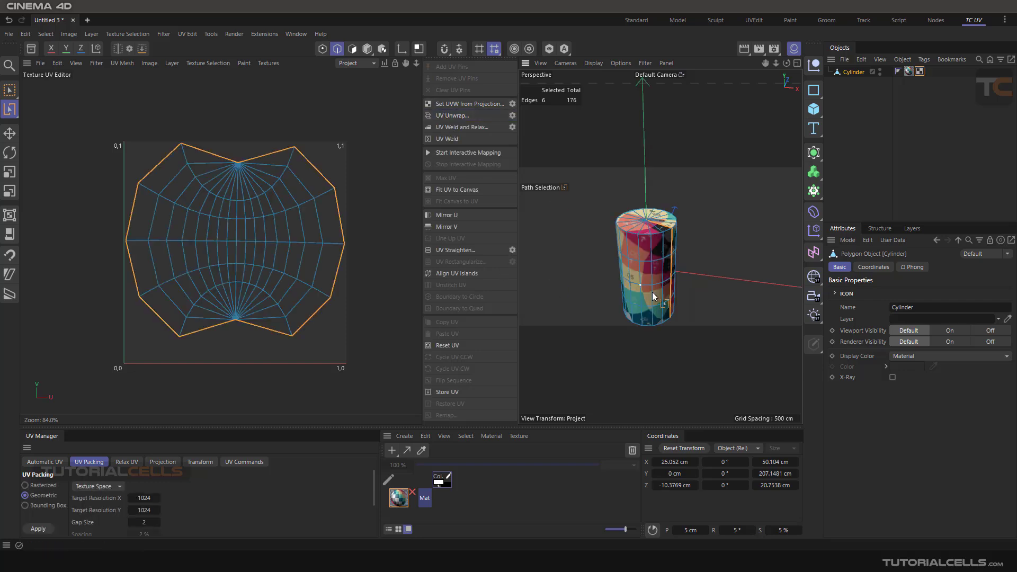
Examine the checker texture around the top cap and its seam, and select two cap polygons beside the seam in the UV layout
scroll(615, 221, "up", 8)
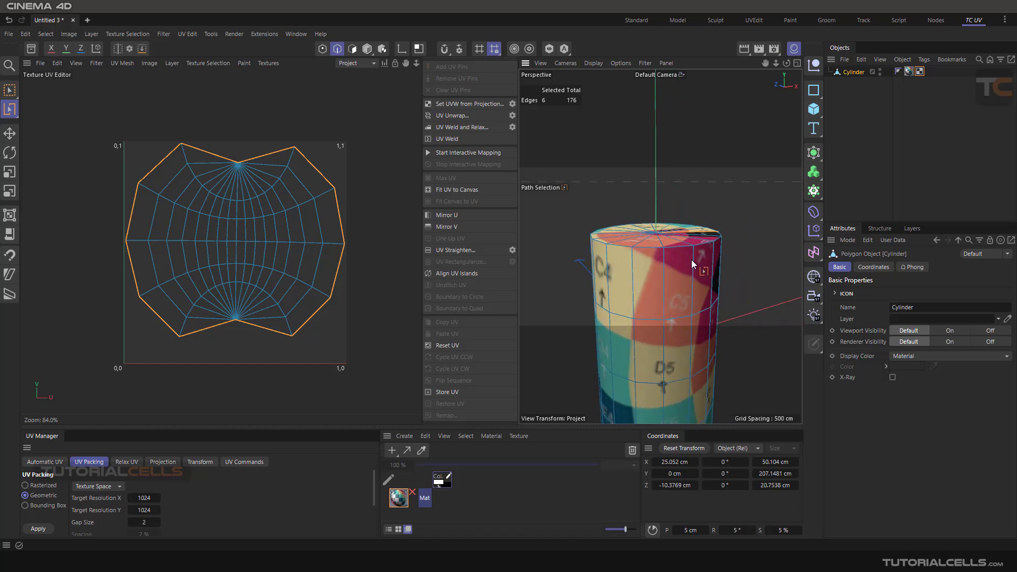
scroll(692, 249, "up", 2)
left_click_drag(692, 249, 597, 339, "alt")
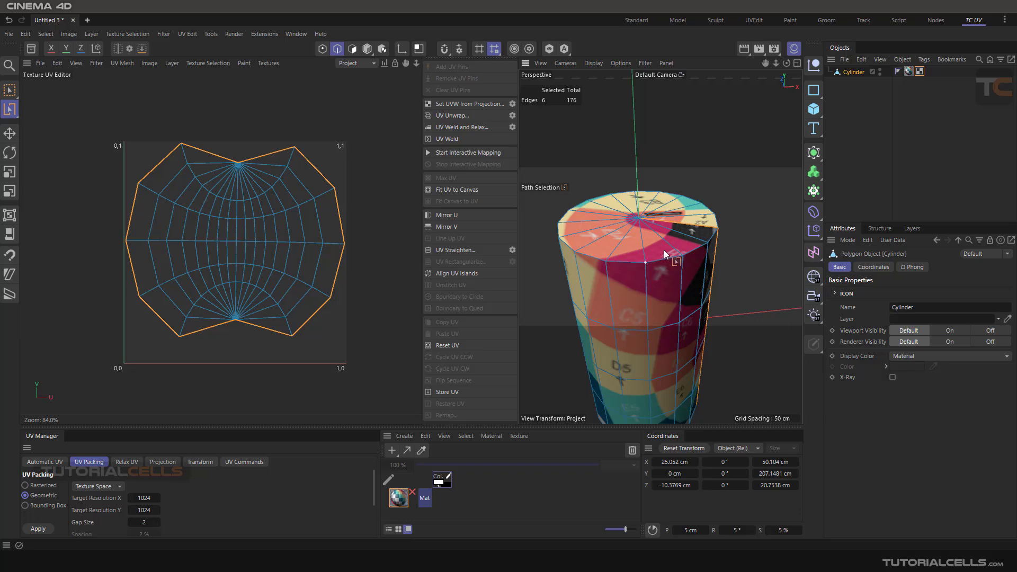
scroll(650, 209, "up", 5)
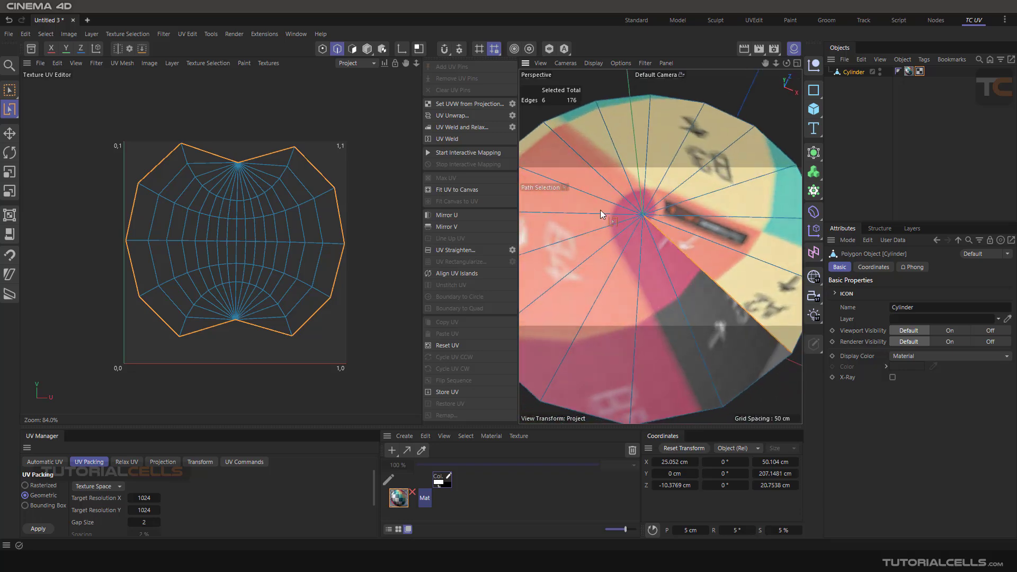
key("e")
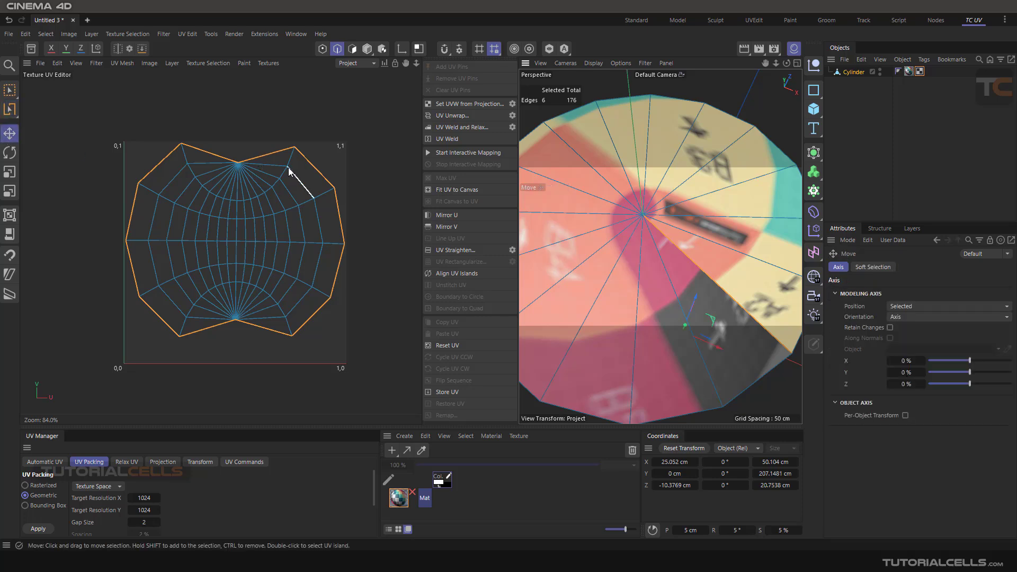
left_click(353, 49)
left_click(266, 163)
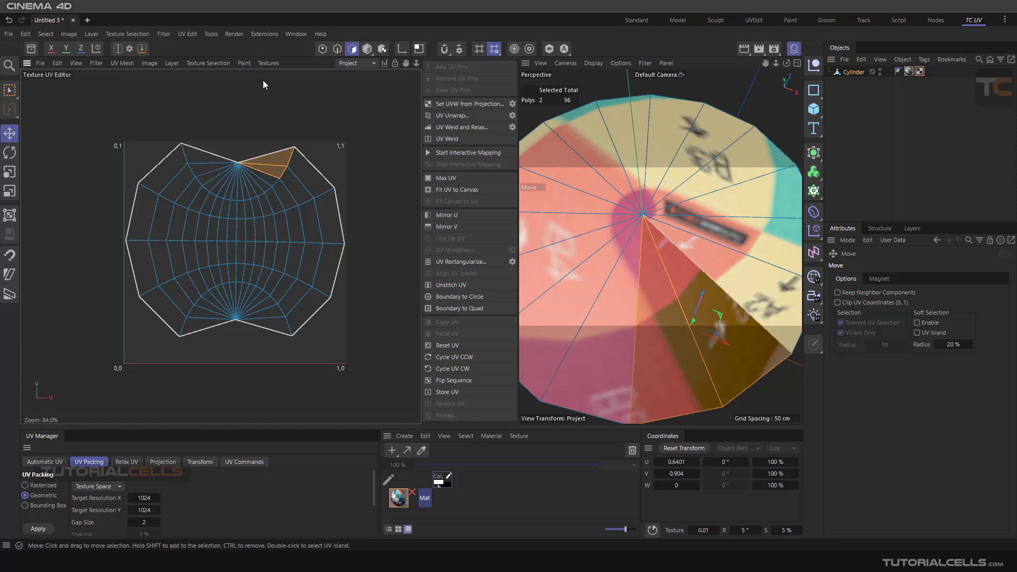
Display the UV Map texture behind the UV layout and check it on the cylinder's cap and side
left_click(264, 65)
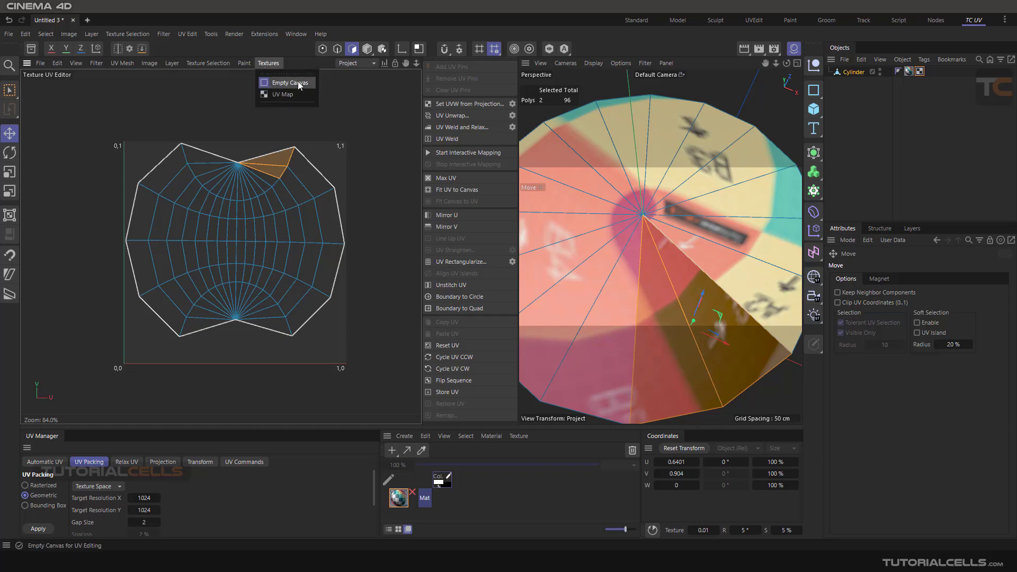
left_click(291, 95)
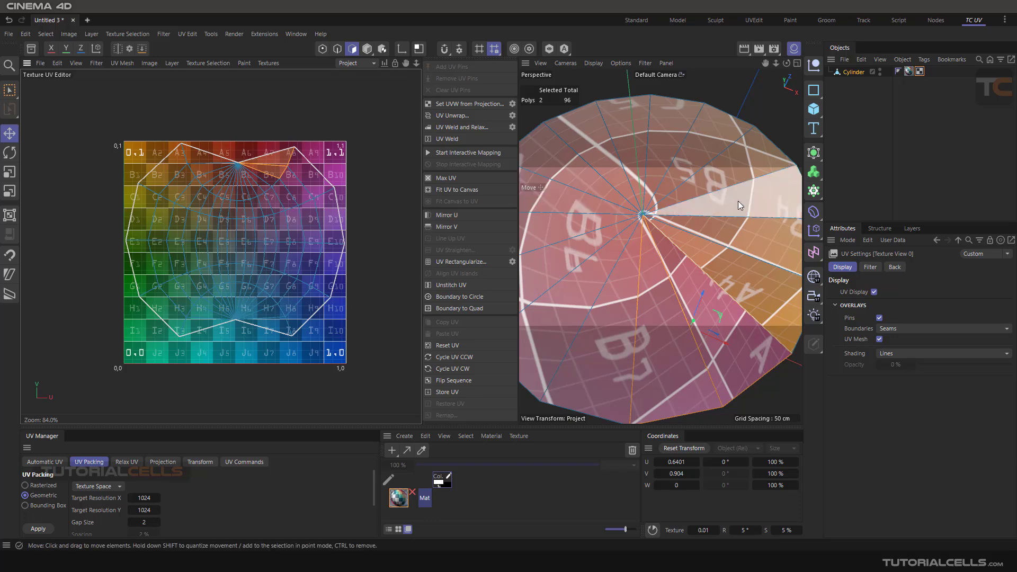
scroll(217, 191, "down", 2)
scroll(615, 229, "down", 5)
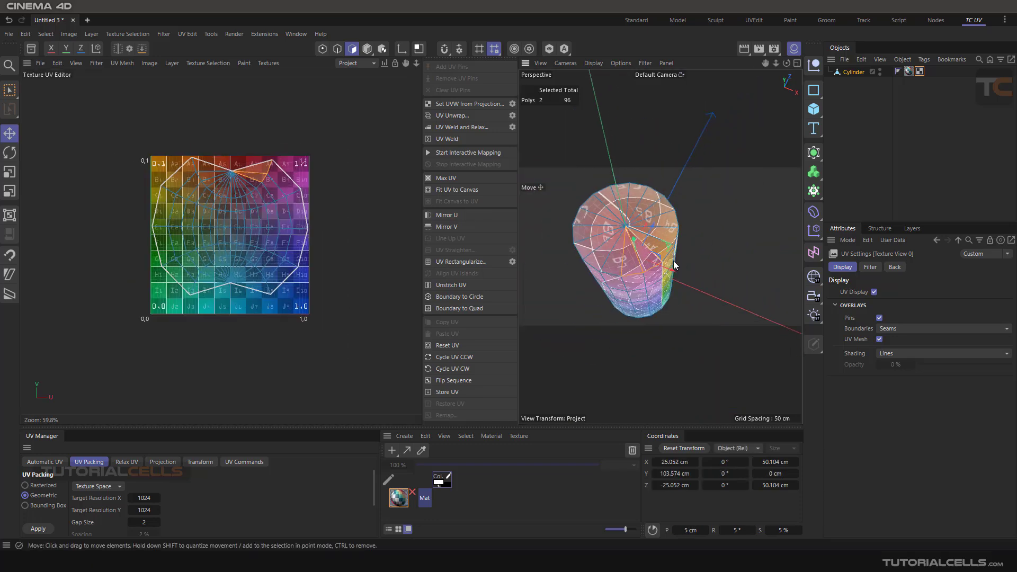
left_click_drag(674, 265, 652, 275, "alt")
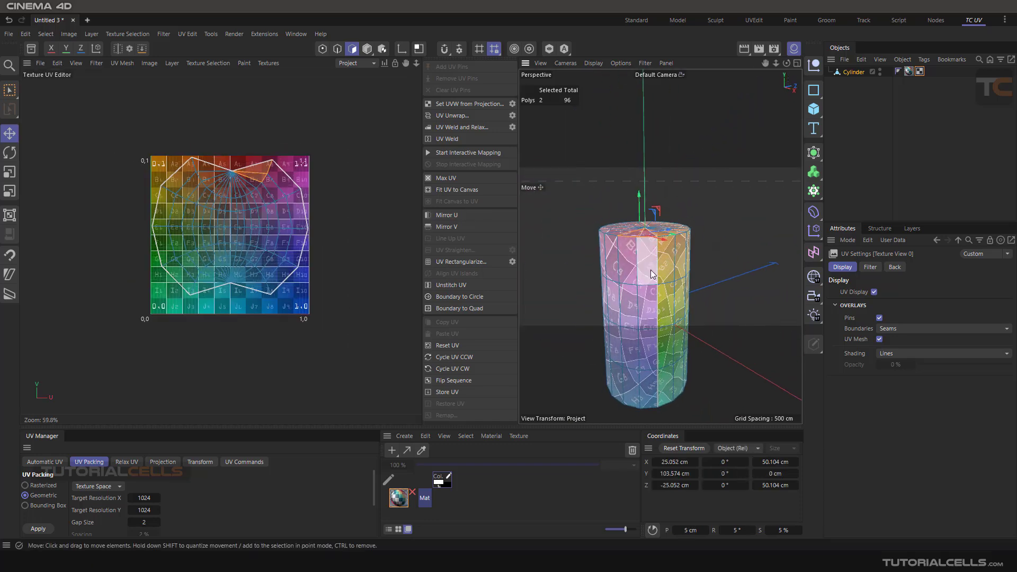
scroll(652, 274, "up", 5)
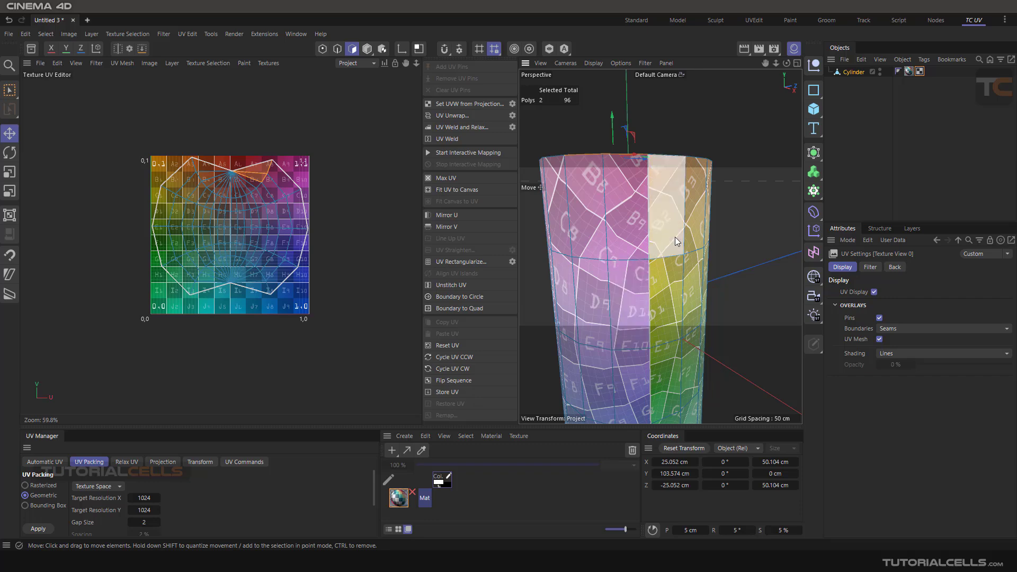
scroll(677, 233, "down", 3)
left_click_drag(672, 229, 706, 277, "alt")
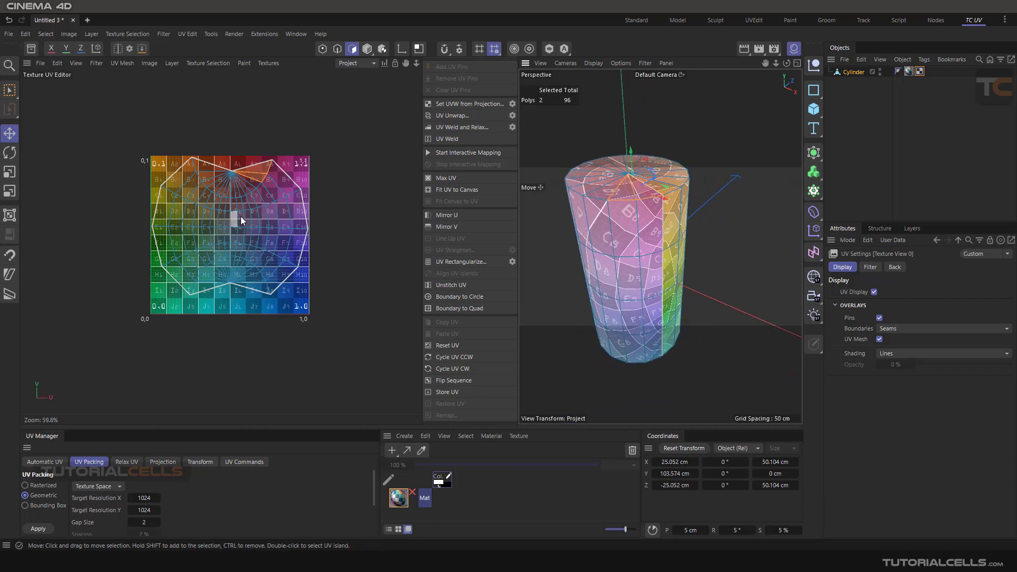
Select the UV polygon over tile D8 to compare it with its place on the cylinder, and clear the selection
scroll(251, 215, "up", 3)
scroll(257, 155, "up", 5)
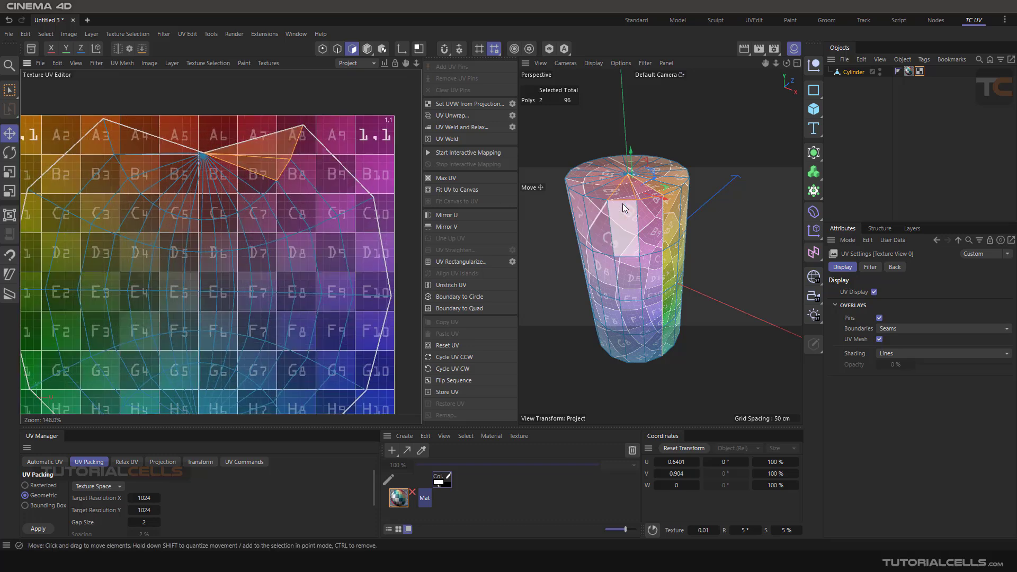
left_click(301, 255)
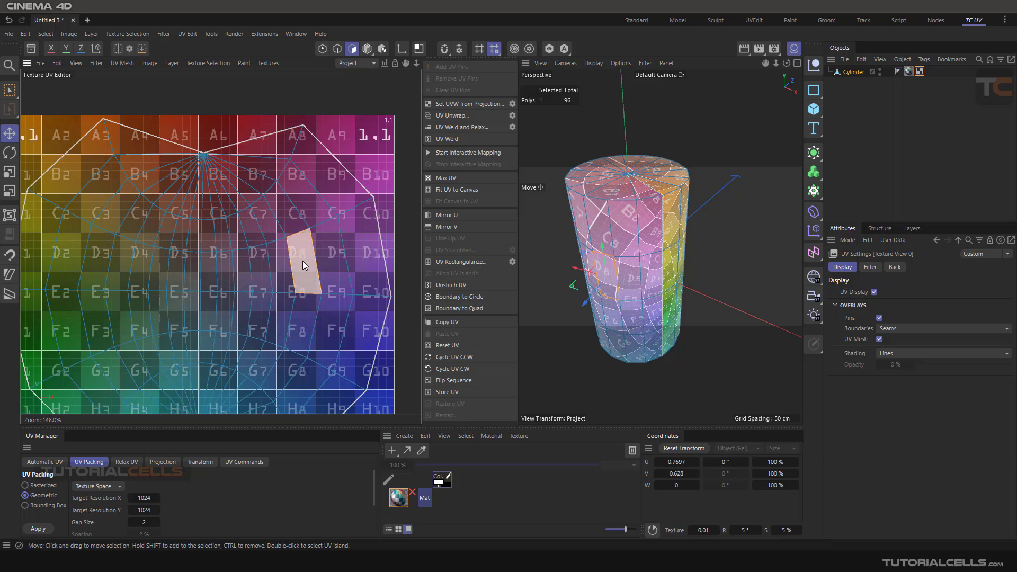
scroll(302, 257, "down", 3)
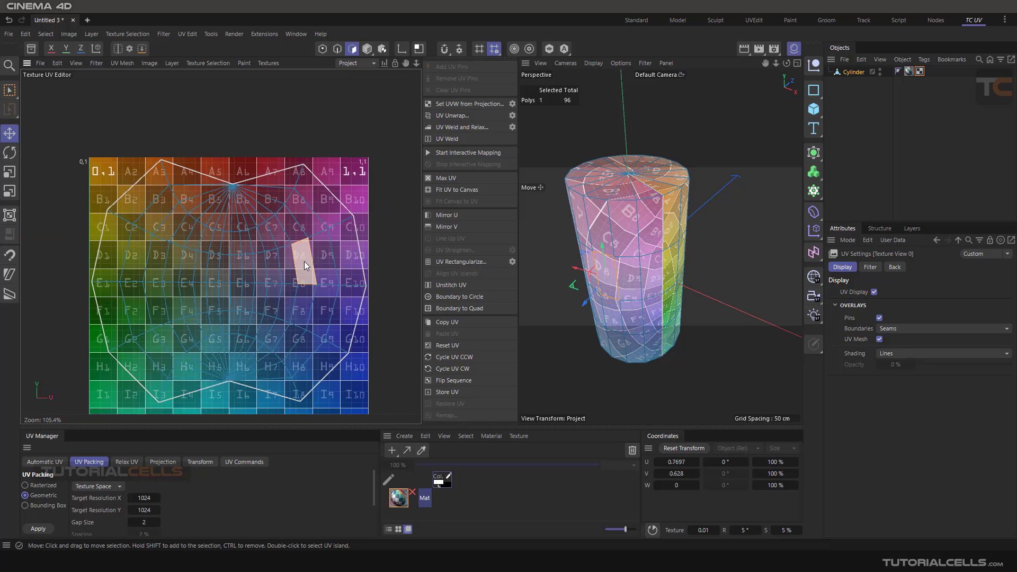
middle_click_drag(297, 259, 303, 213, "alt")
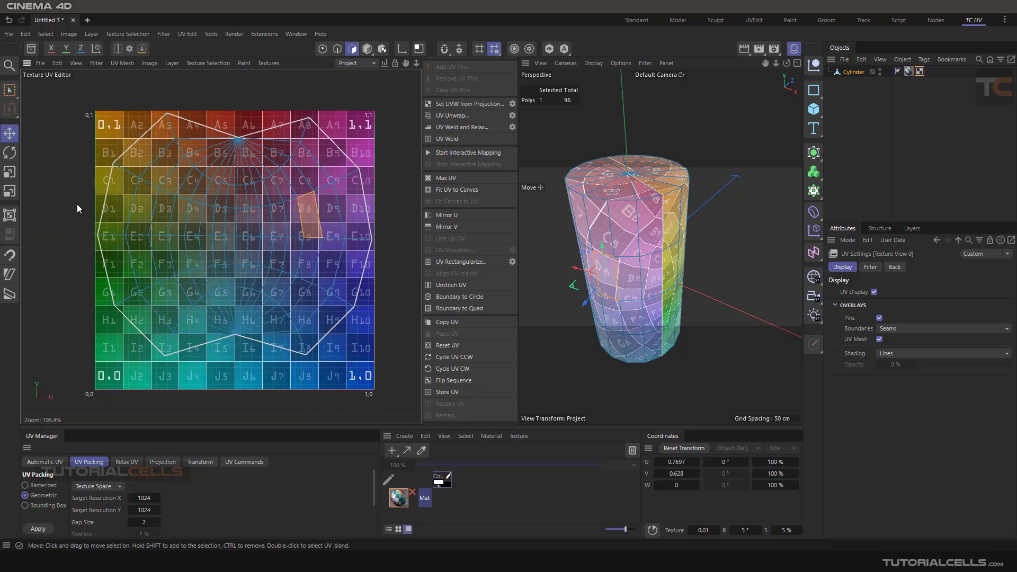
left_click(71, 175)
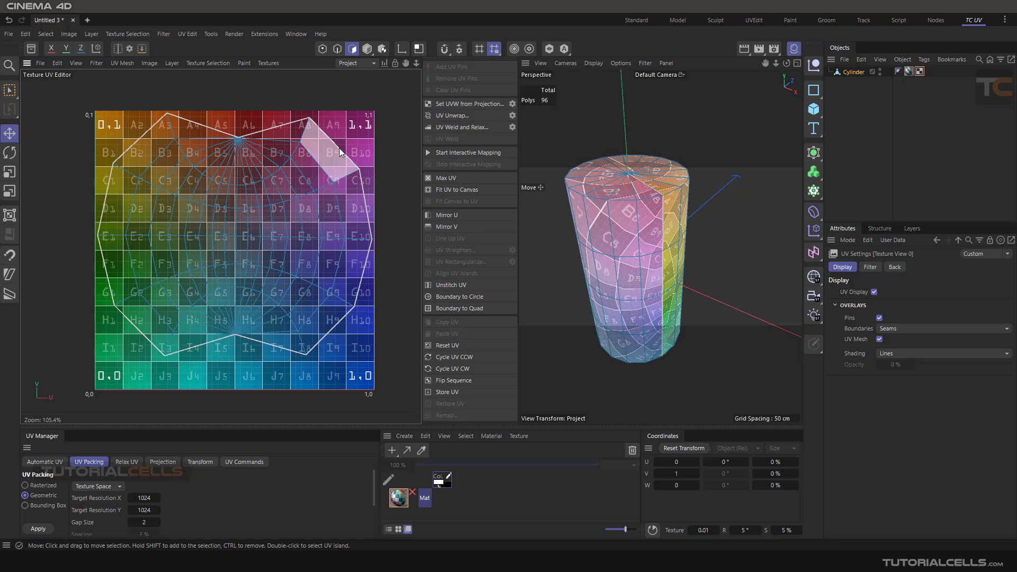
Select the whole UV island and scale it uniformly down to about a third of the UV canvas width
left_click(10, 171)
double_click(198, 159)
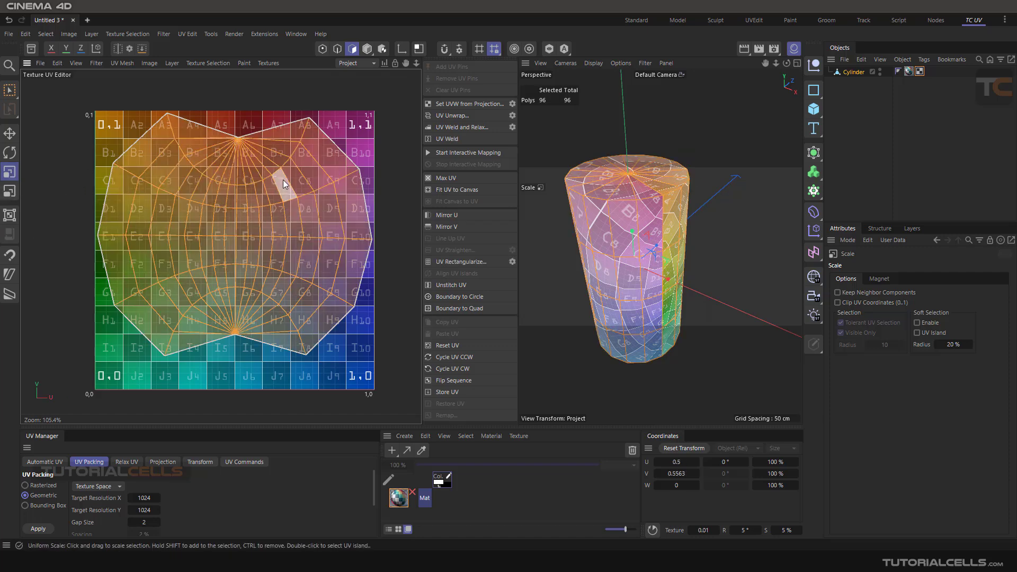
left_click_drag(271, 175, 251, 227)
scroll(278, 201, "up", 5)
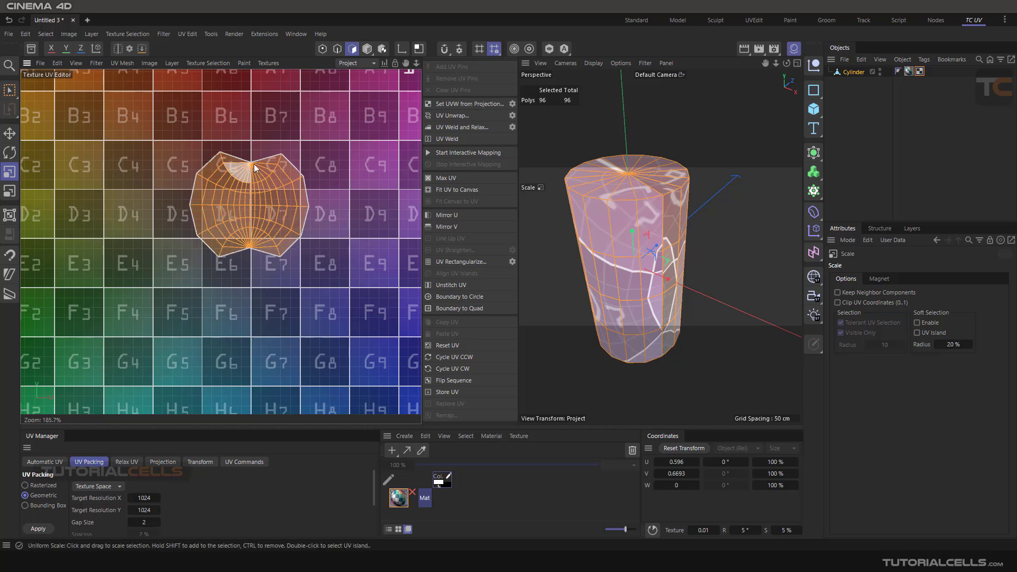
scroll(629, 224, "down", 3)
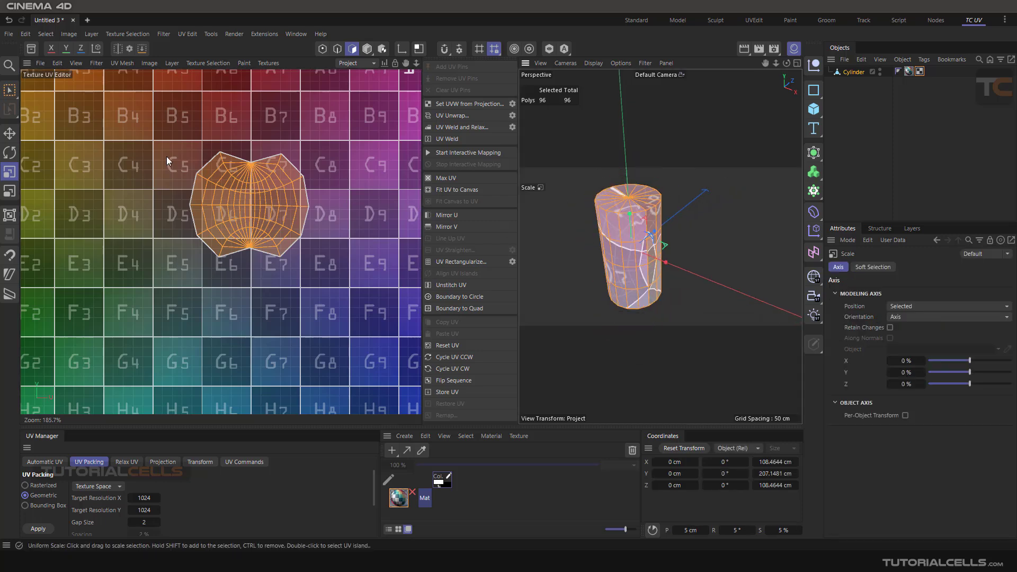
scroll(167, 161, "down", 4)
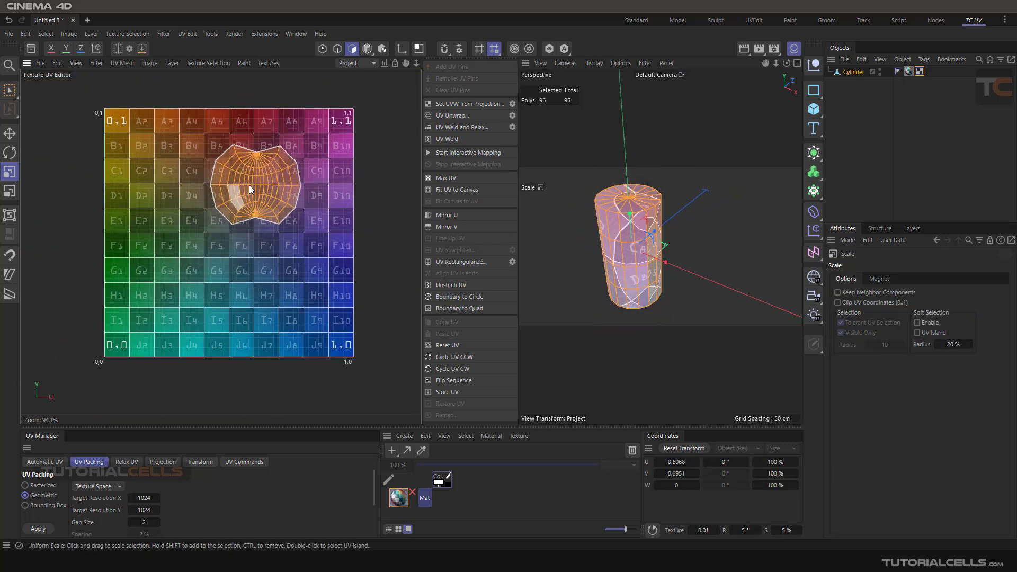
Scale the UV island up beyond the canvas, repack it with Geometric UV packing, and check the texture on the cylinder's side
left_click_drag(249, 189, 308, 191)
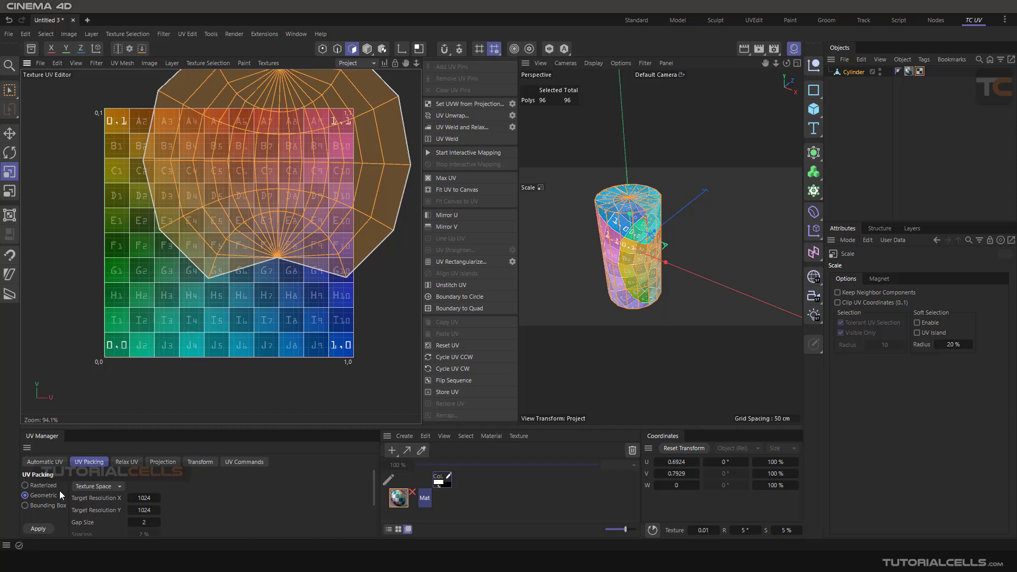
left_click(37, 529)
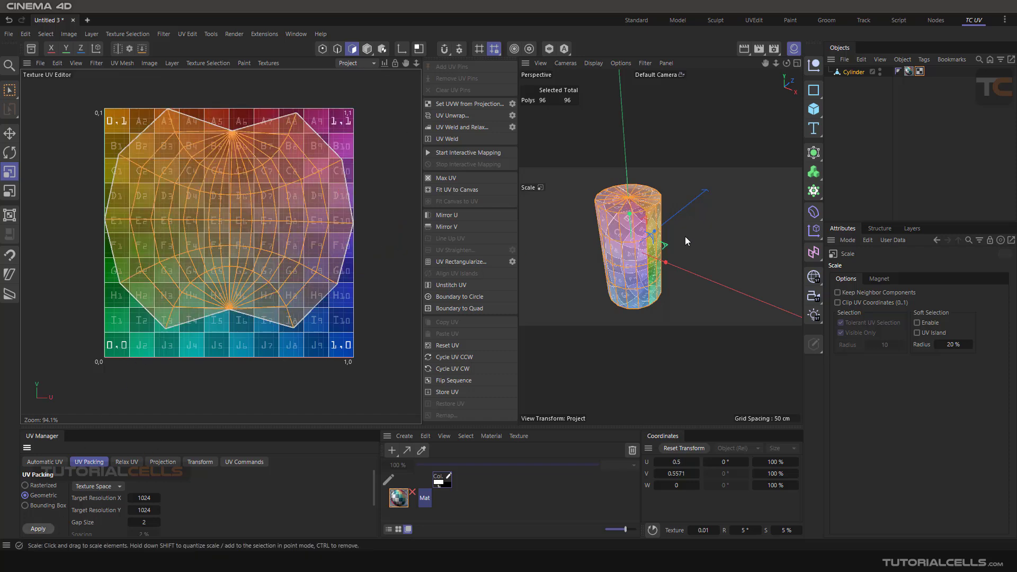
scroll(635, 229, "up", 5)
left_click_drag(595, 238, 656, 212, "alt")
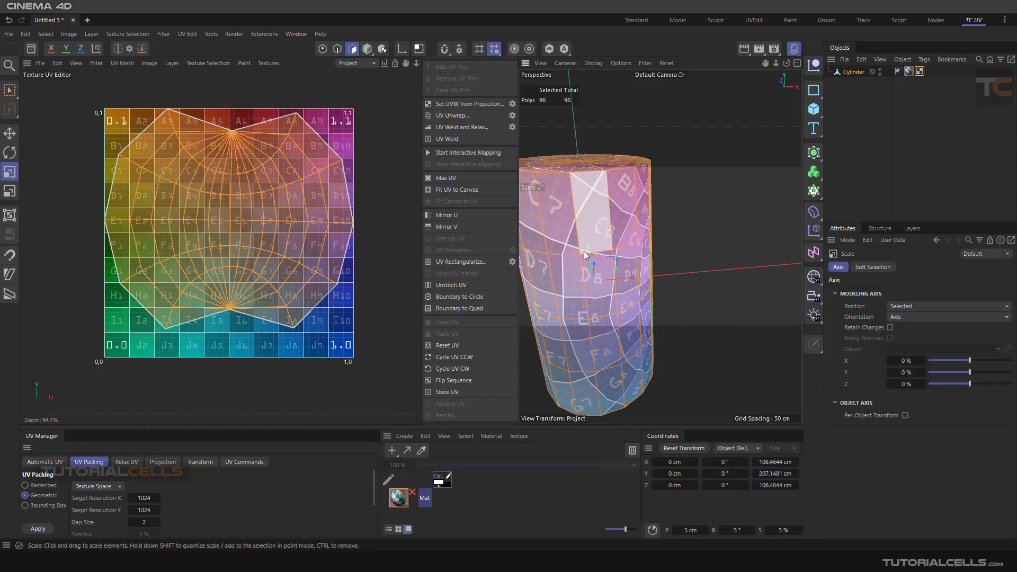
middle_click_drag(591, 204, 722, 161, "alt")
left_click_drag(660, 265, 712, 248, "alt")
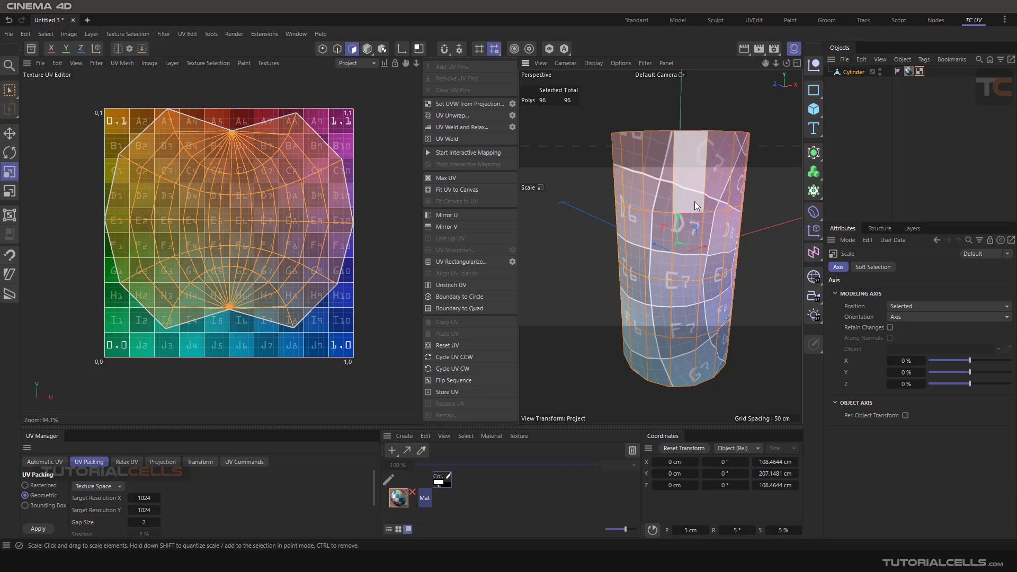
Delete the cylinder's UVW tag and clear the polygon selection
left_click(920, 71)
key("Delete")
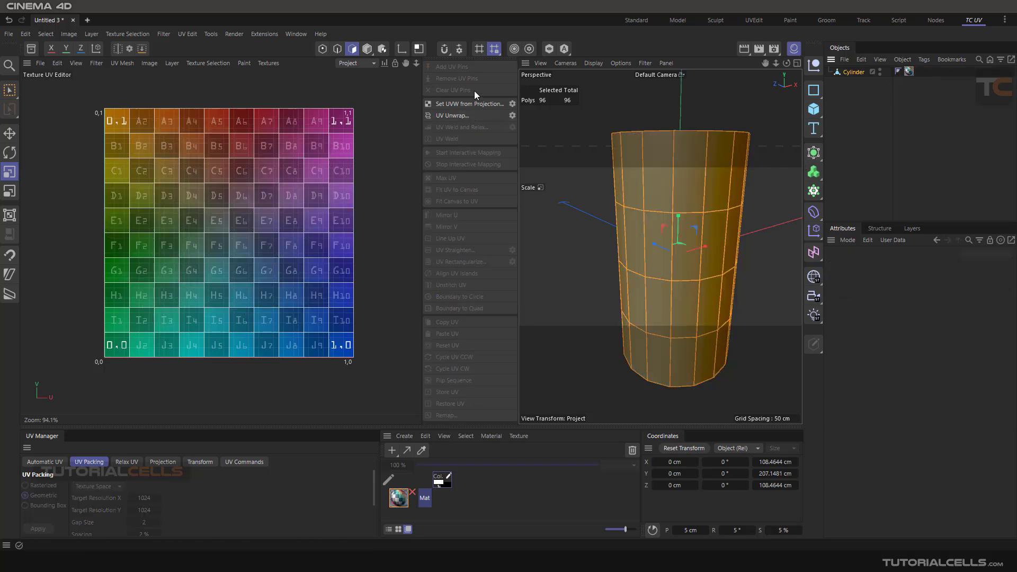
scroll(666, 164, "down", 3)
middle_click_drag(644, 171, 615, 196, "alt")
left_click(704, 203)
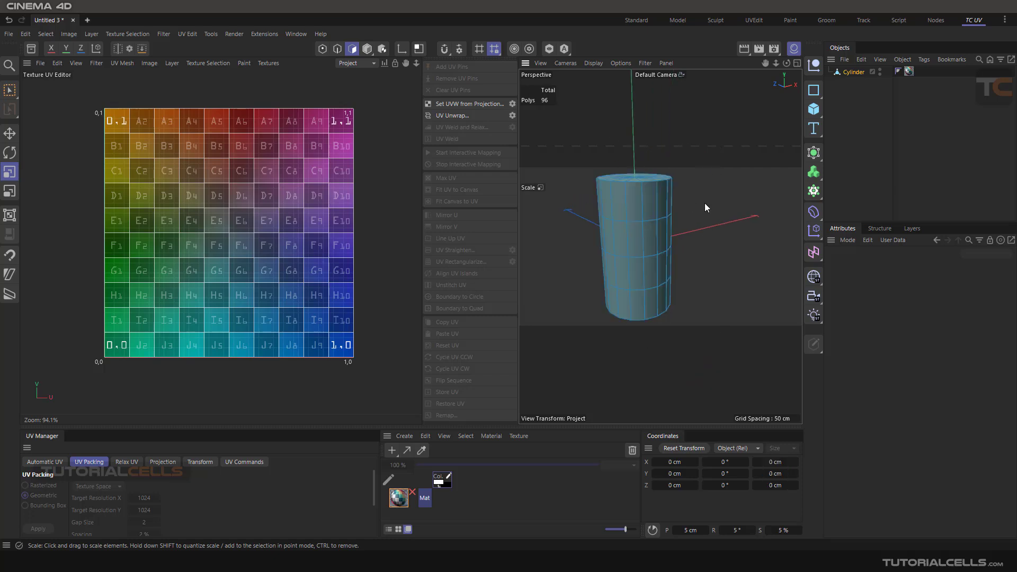
Select the cylinder's top and bottom rim edge loops plus one full vertical line of side edges as seams
left_click(337, 48)
left_click_drag(574, 141, 558, 198, "alt")
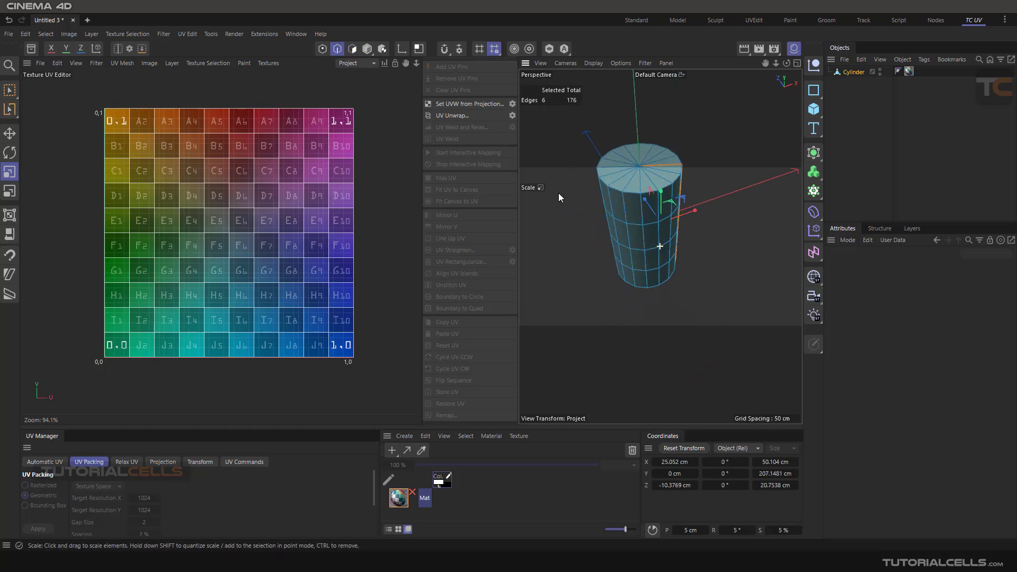
double_click(621, 189)
left_click_drag(605, 311, 591, 239, "alt")
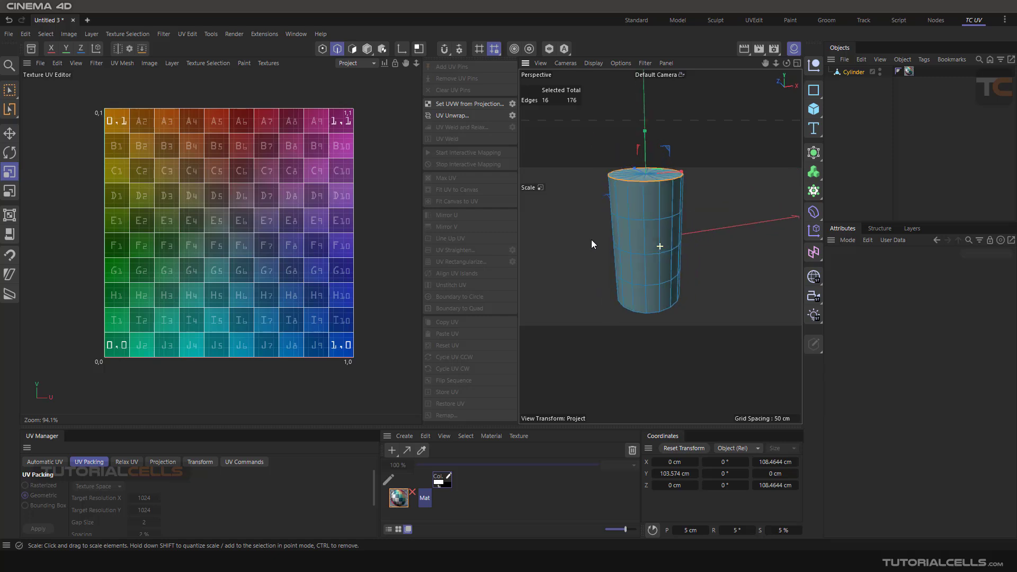
double_click(625, 307, "shift")
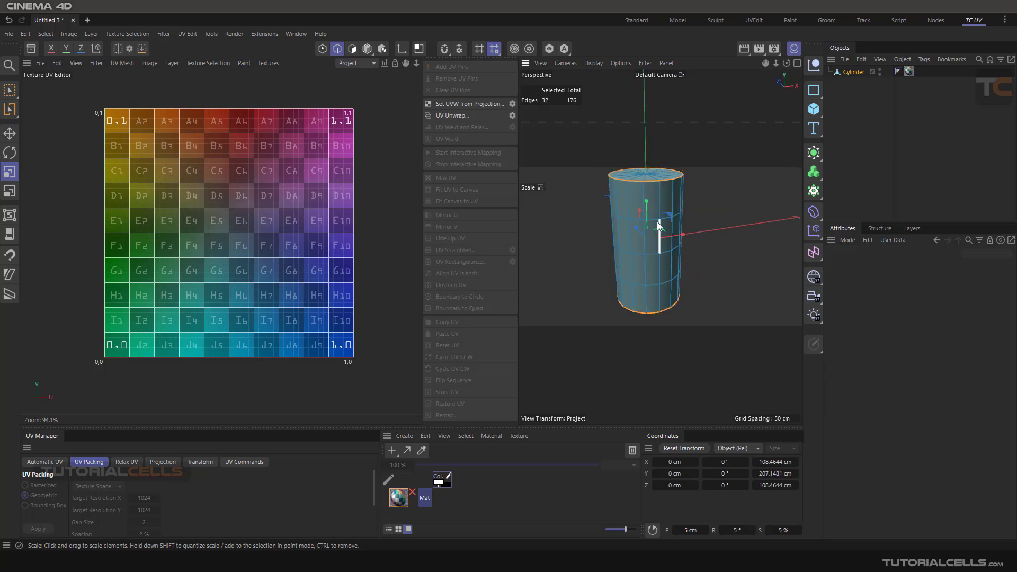
left_click(659, 206, "shift")
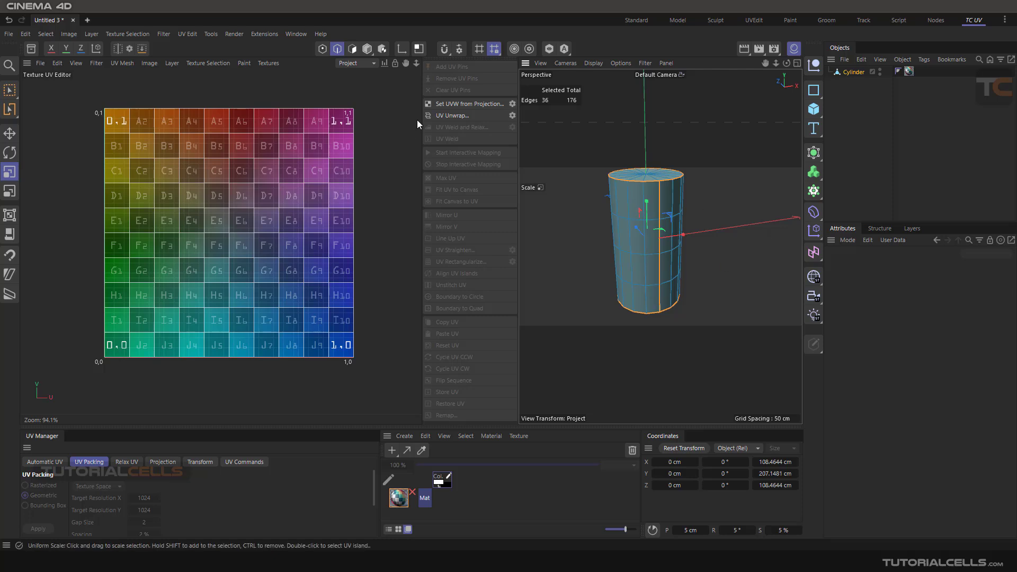
Unwrap the cylinder's UVs along the selected seam edges and check the texture on the top cap
left_click(441, 115)
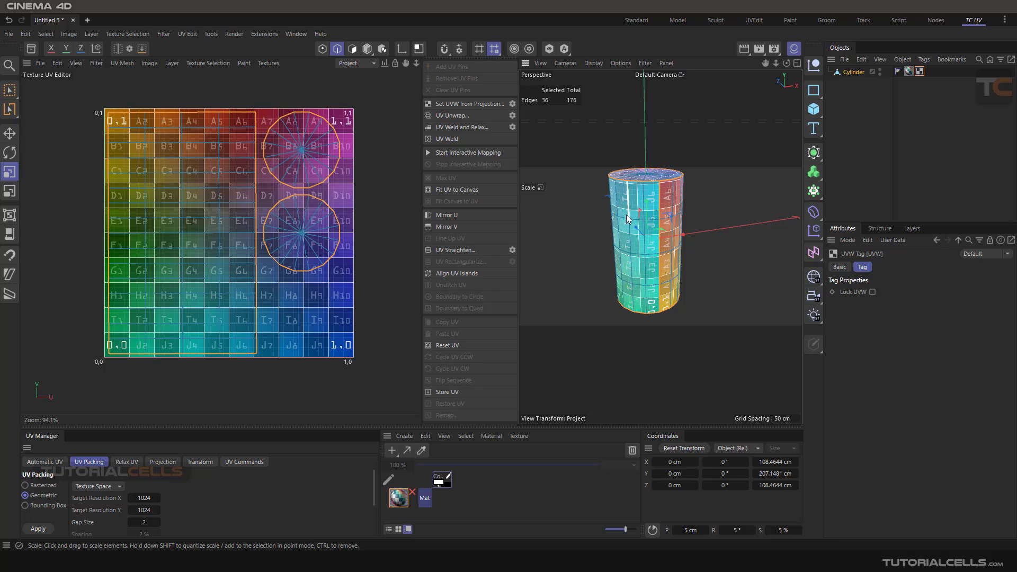
left_click_drag(643, 265, 655, 268, "alt")
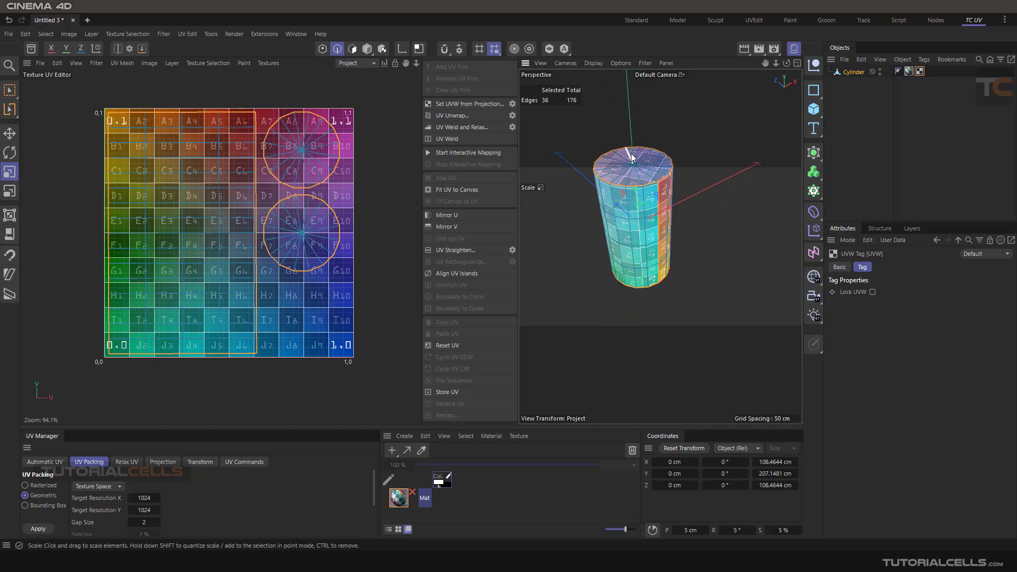
middle_click_drag(629, 154, 634, 209, "alt")
scroll(636, 216, "up", 5)
left_click_drag(637, 217, 633, 246, "alt")
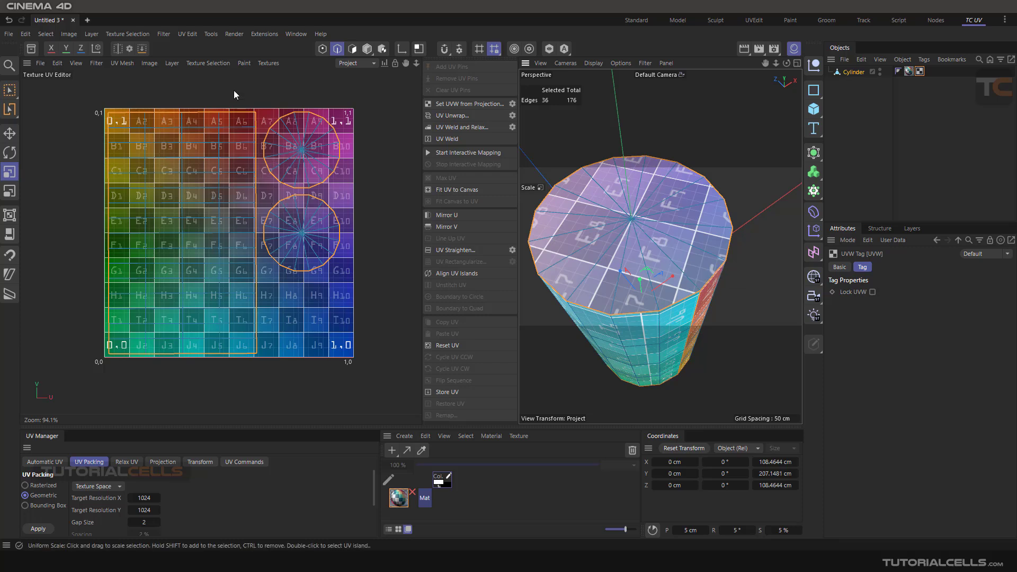
Move the top cap's circular UV island down over the H8 and I8 tiles and clear the selection
left_click(352, 48)
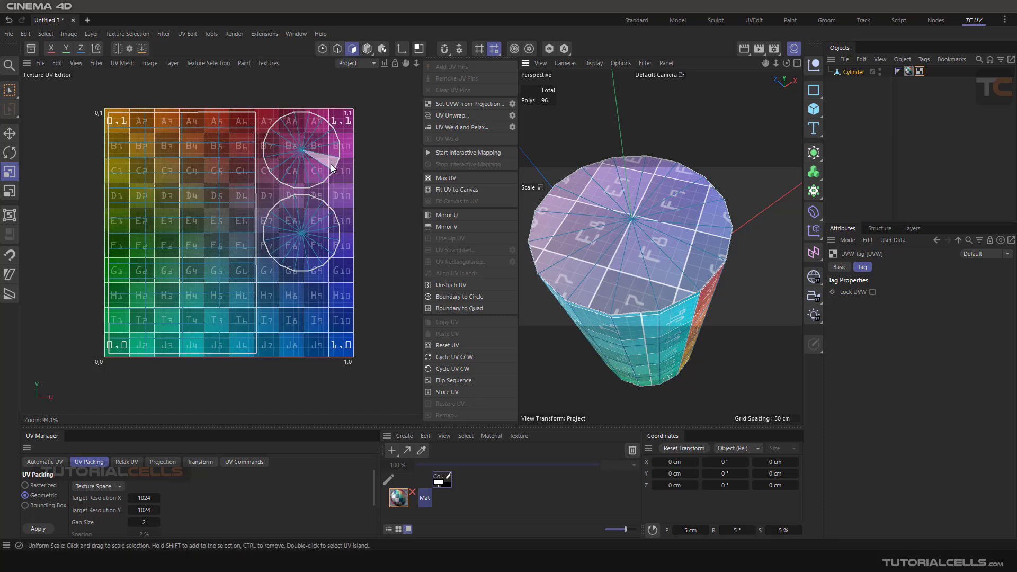
double_click(289, 238)
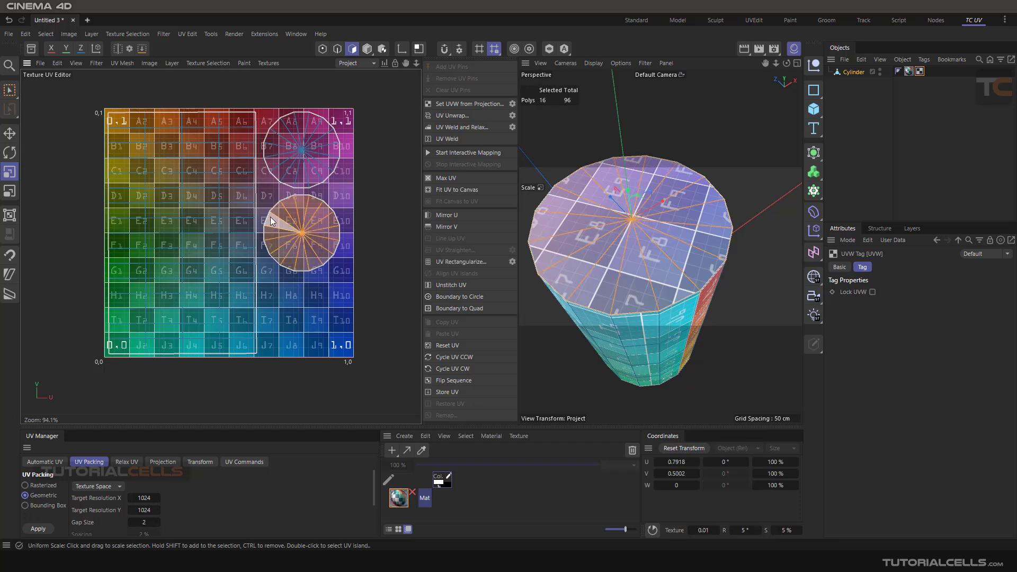
key("e")
left_click_drag(302, 226, 289, 309)
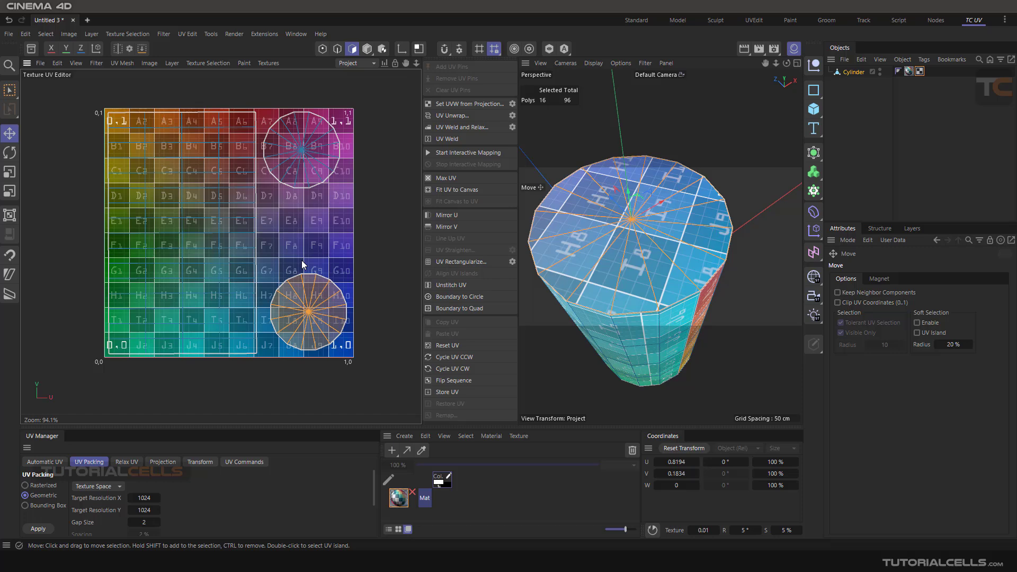
key("ctrl+shift+a")
scroll(651, 234, "down", 5)
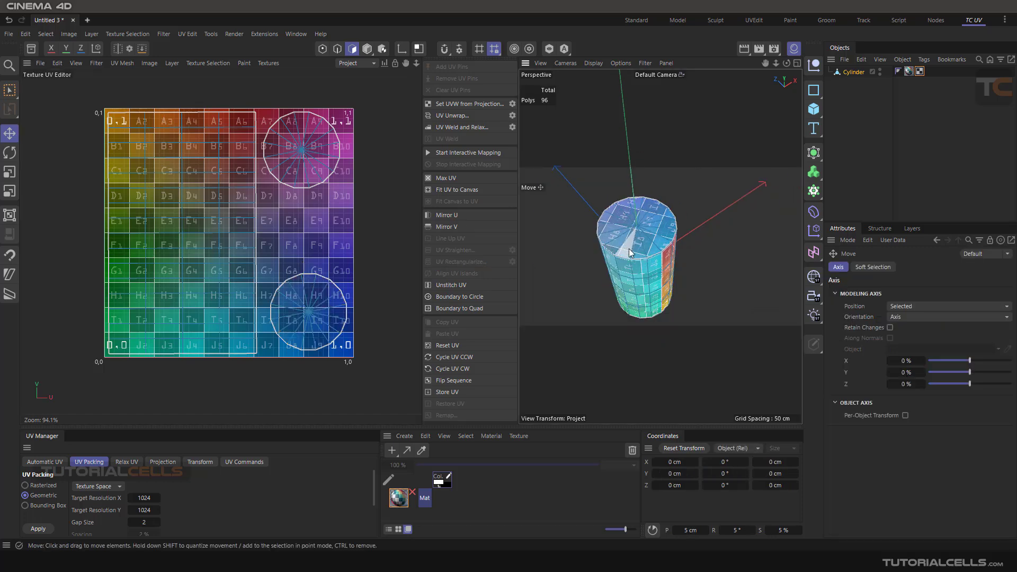
Extrude one polygon in the upper row of the cylinder's side outward
left_click_drag(658, 261, 667, 237, "alt")
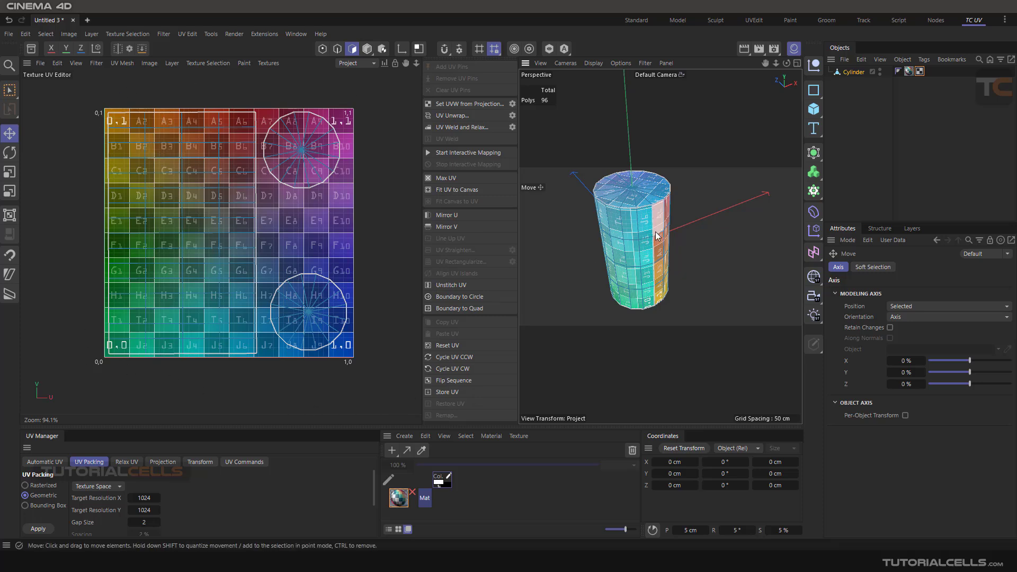
left_click_drag(689, 235, 675, 206, "alt")
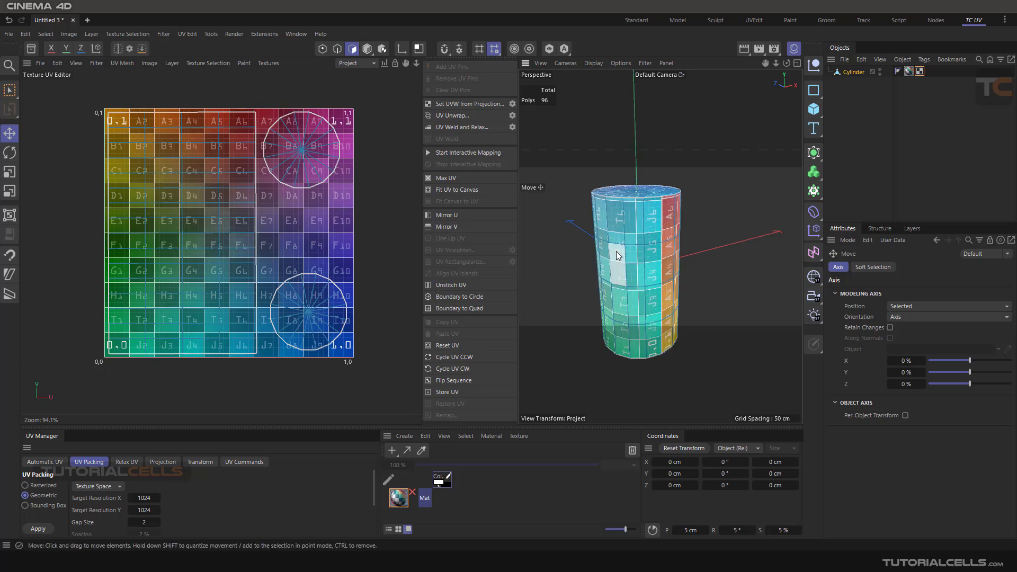
mouse_move(615, 251)
left_mouse_down("alt")
mouse_move(616, 262)
mouse_move(619, 249)
left_mouse_up("alt")
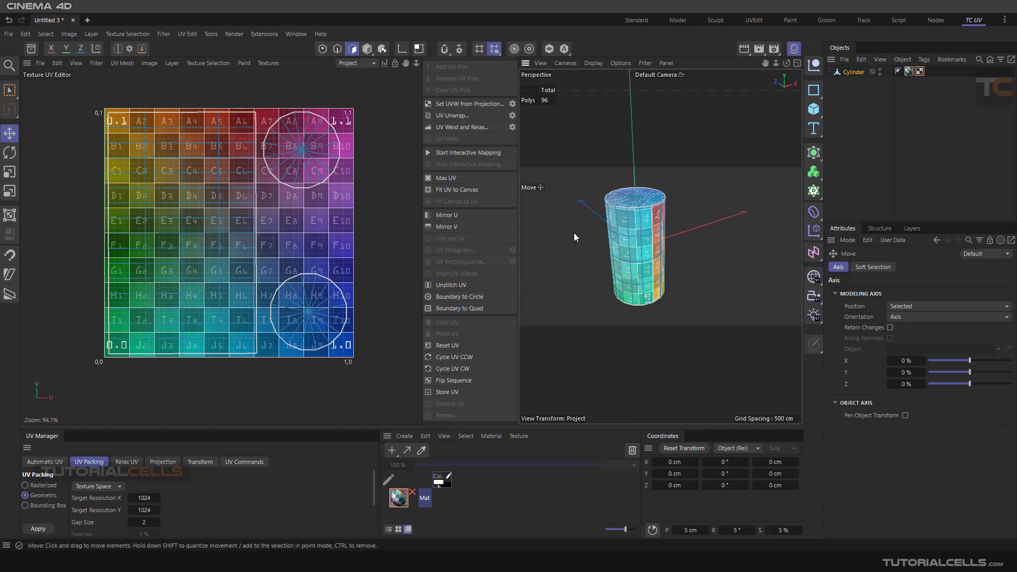
left_click(647, 229)
scroll(647, 230, "up", 2)
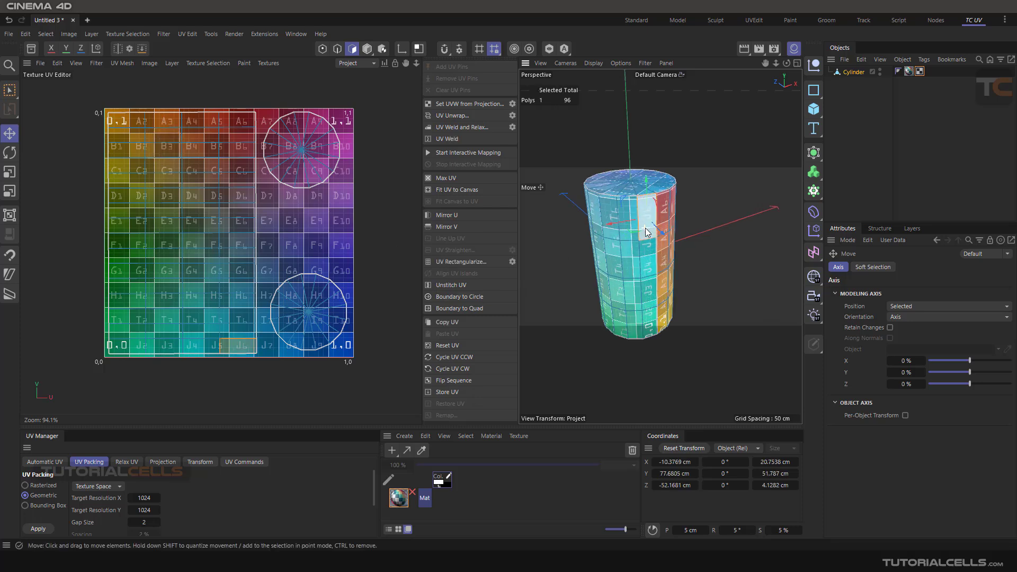
left_click_drag(664, 236, 674, 248, "ctrl")
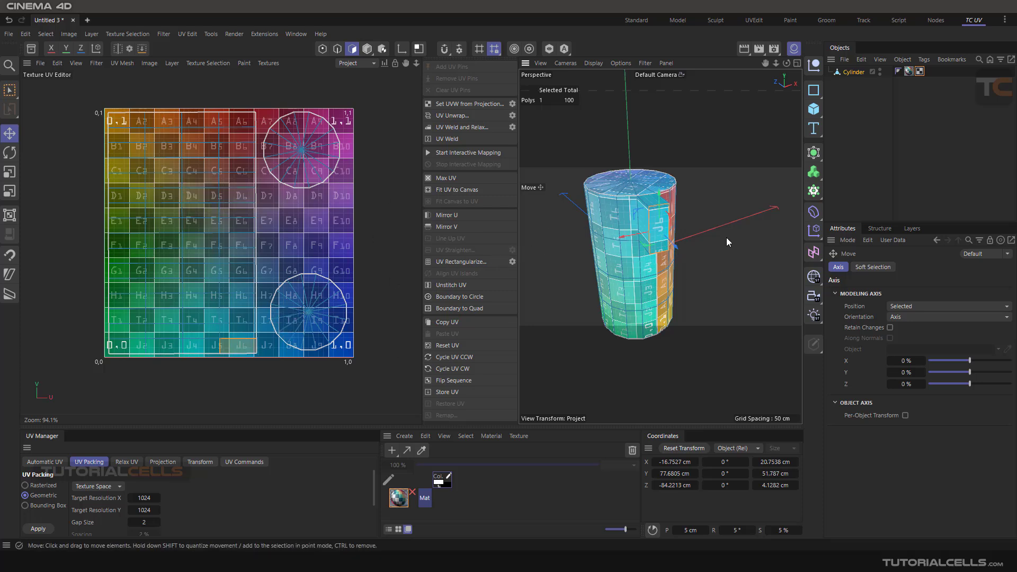
Inset the extruded polygon's front face by 5 cm
right_click(724, 207)
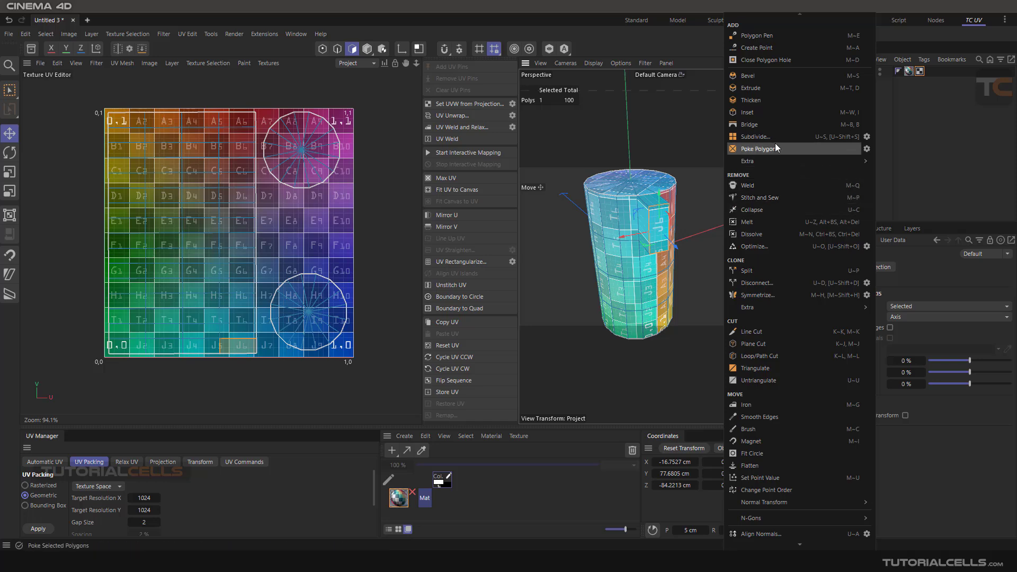
left_click(769, 112)
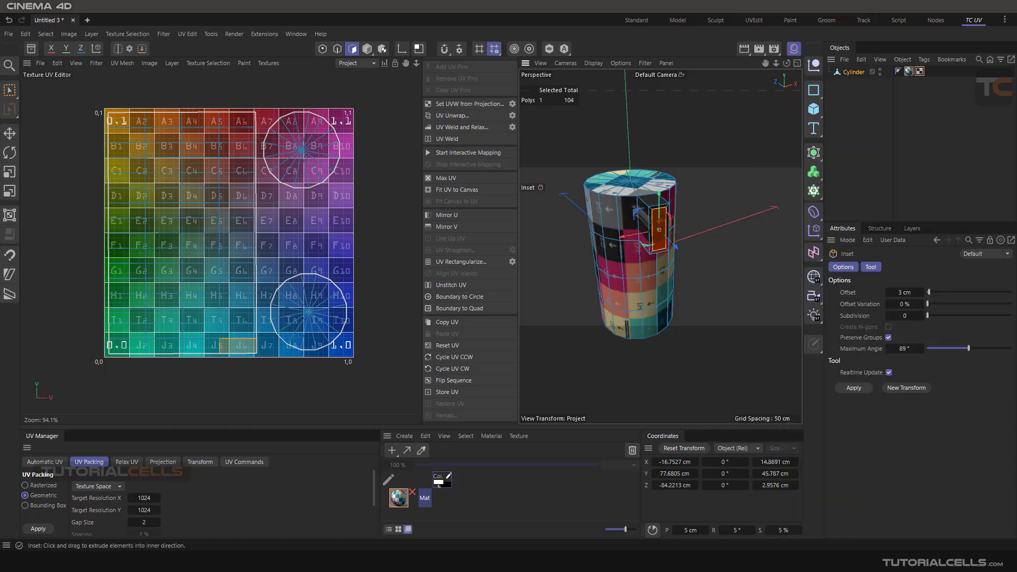
left_click_drag(704, 191, 686, 257)
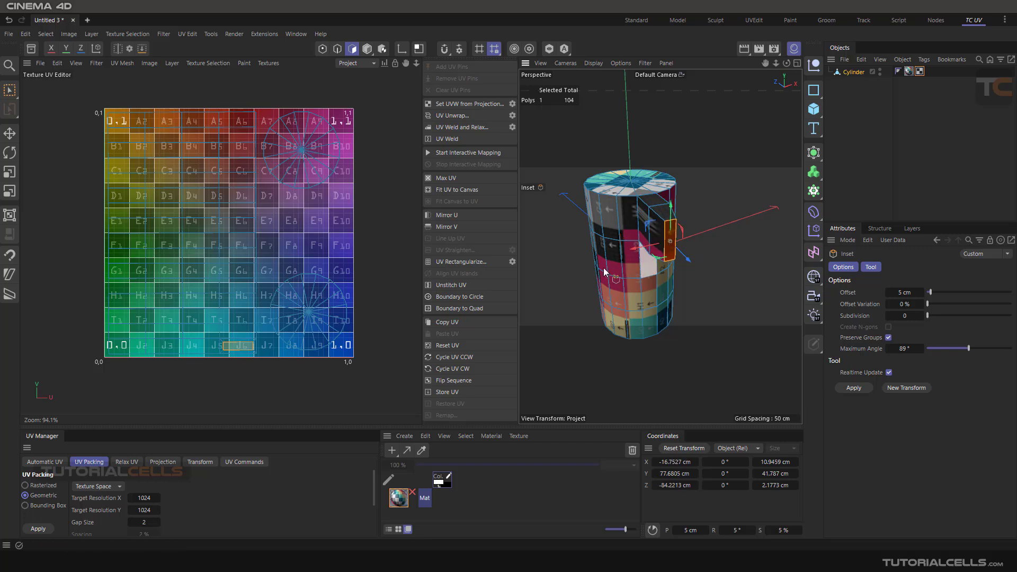
Hide the texture behind the UV layout and examine the inset polygon's place in the side island
scroll(241, 348, "up", 5)
scroll(243, 347, "down", 3)
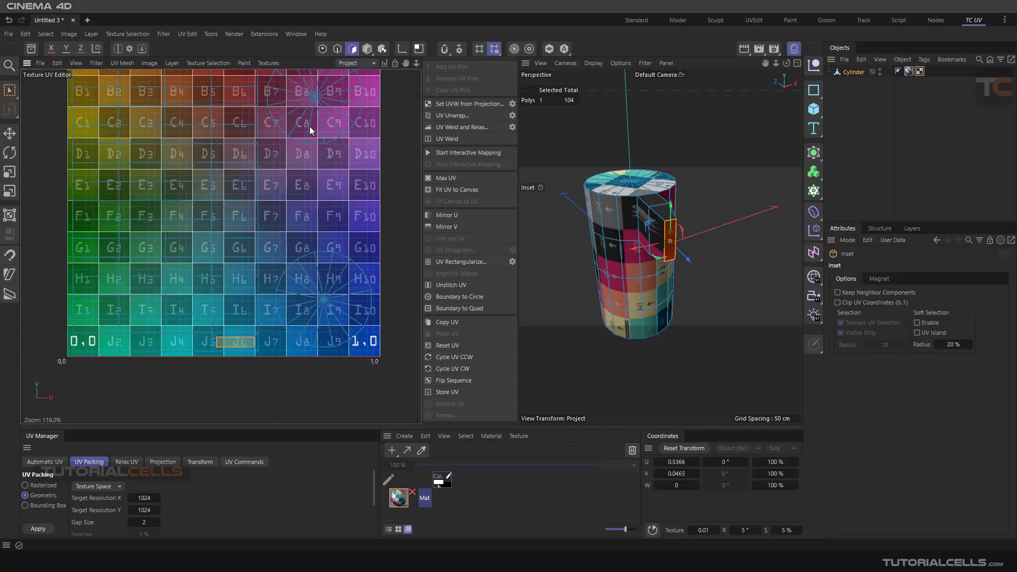
left_click(273, 65)
left_click(279, 82)
scroll(285, 125, "down", 2)
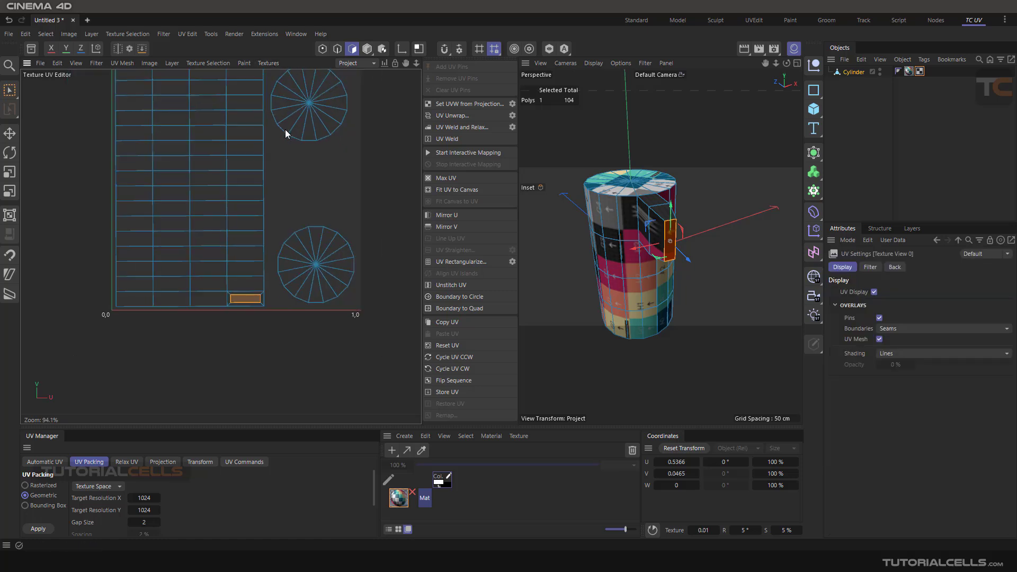
middle_click_drag(285, 129, 282, 155, "alt")
scroll(239, 313, "up", 7)
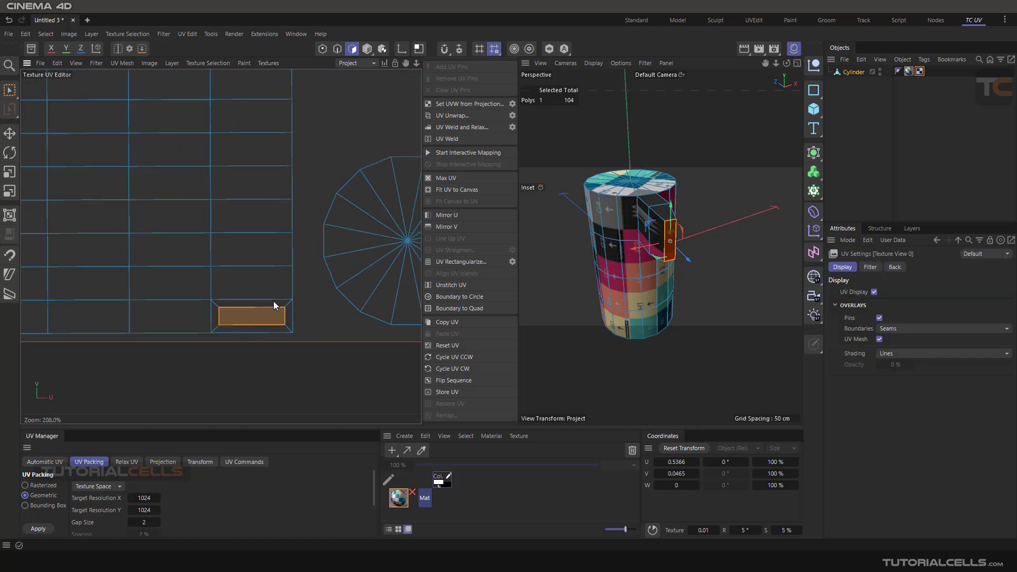
scroll(256, 321, "down", 4)
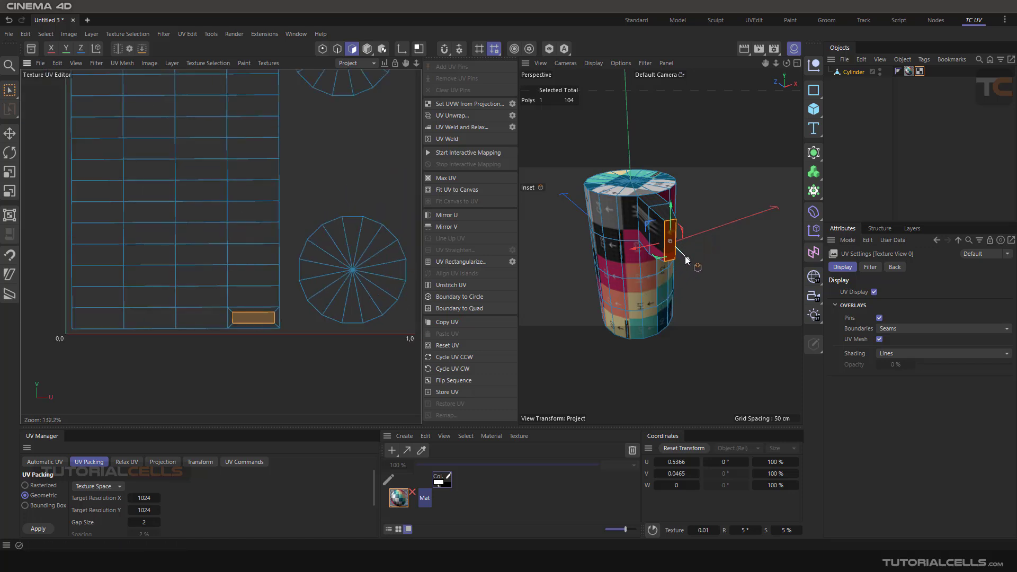
scroll(282, 242, "down", 4)
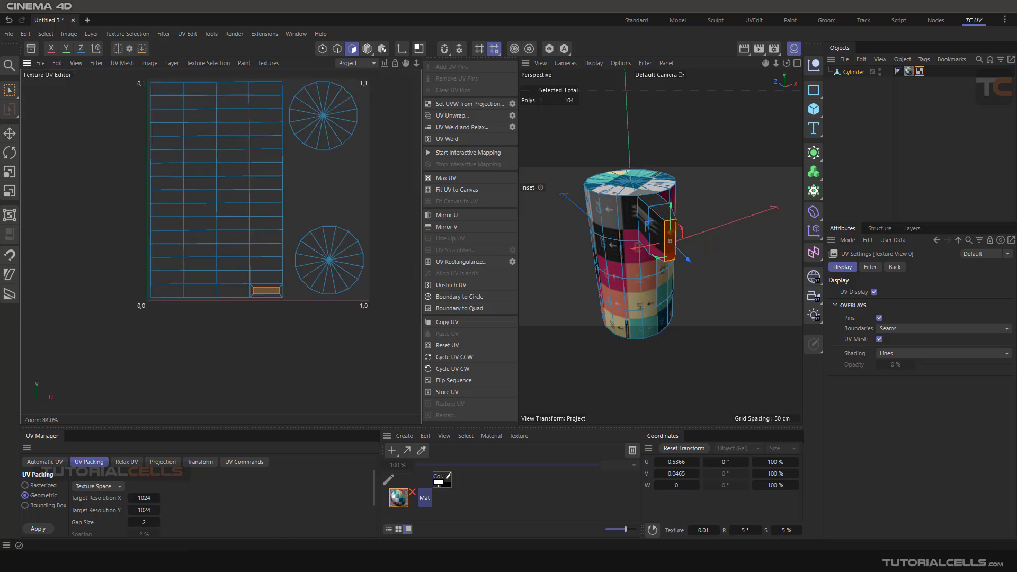
middle_click_drag(335, 139, 307, 182, "alt")
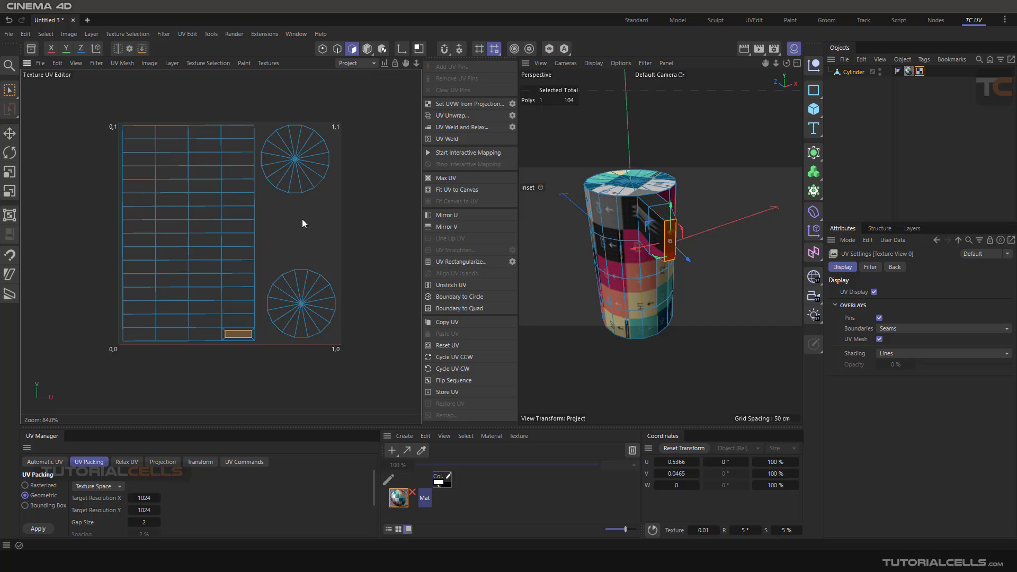
Undo the inset and the extrusion of the side polygon
left_click(10, 133)
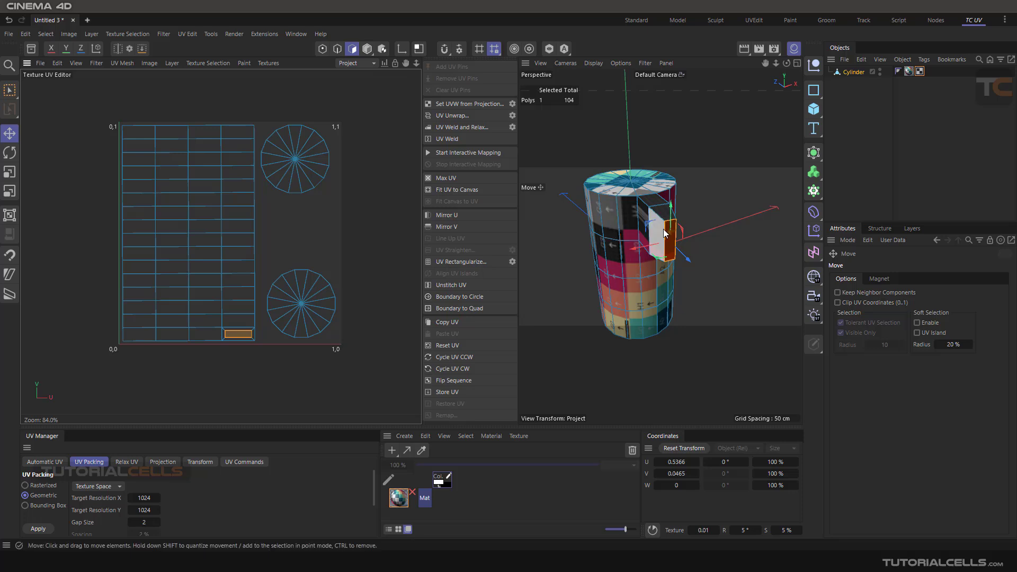
key("ctrl+z")
key("ctrl+z")
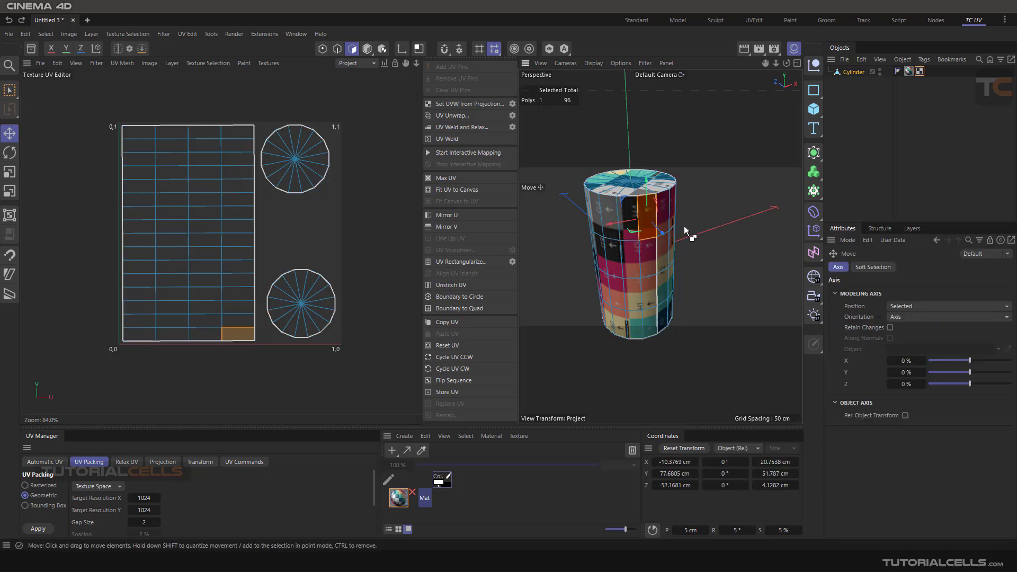
Try moving the upper side polygon away from the cylinder, undo the move, and clear the selection
left_click(708, 216)
left_click(644, 217)
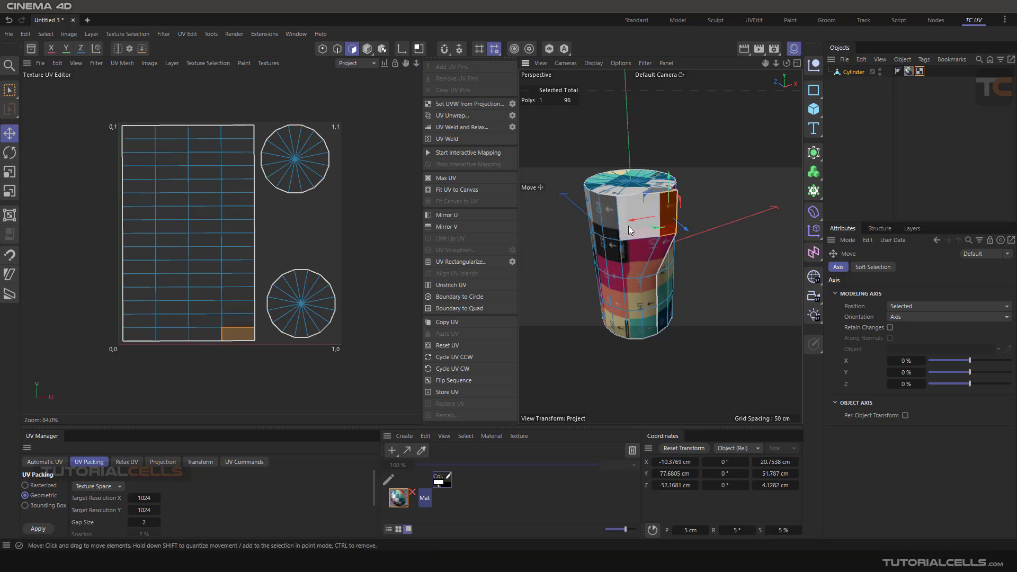
key("ctrl+z")
left_click(558, 255)
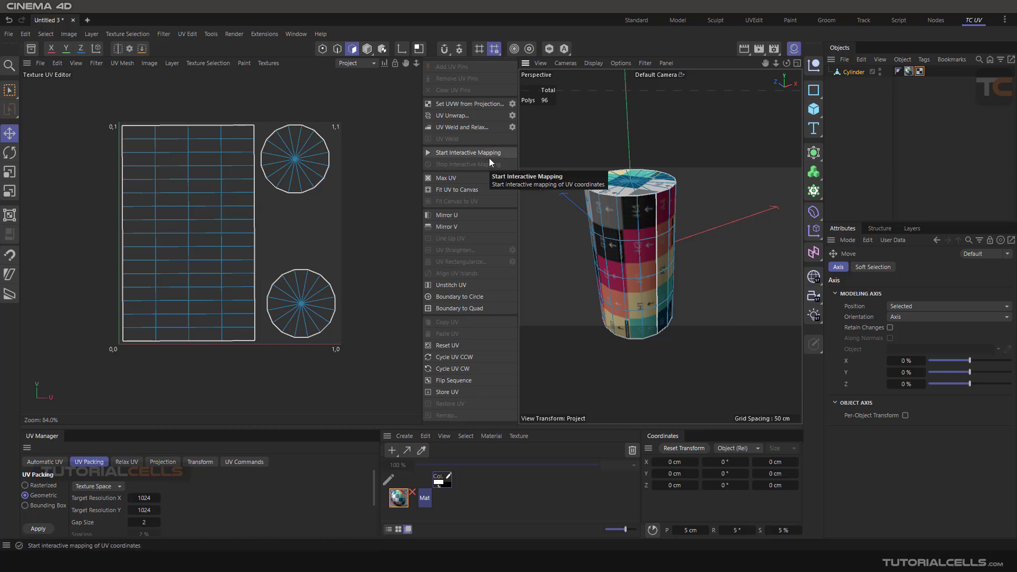
Try moving a boundary point of the upper cap's UV island outward in UV point mode, and undo the move
left_click(418, 48)
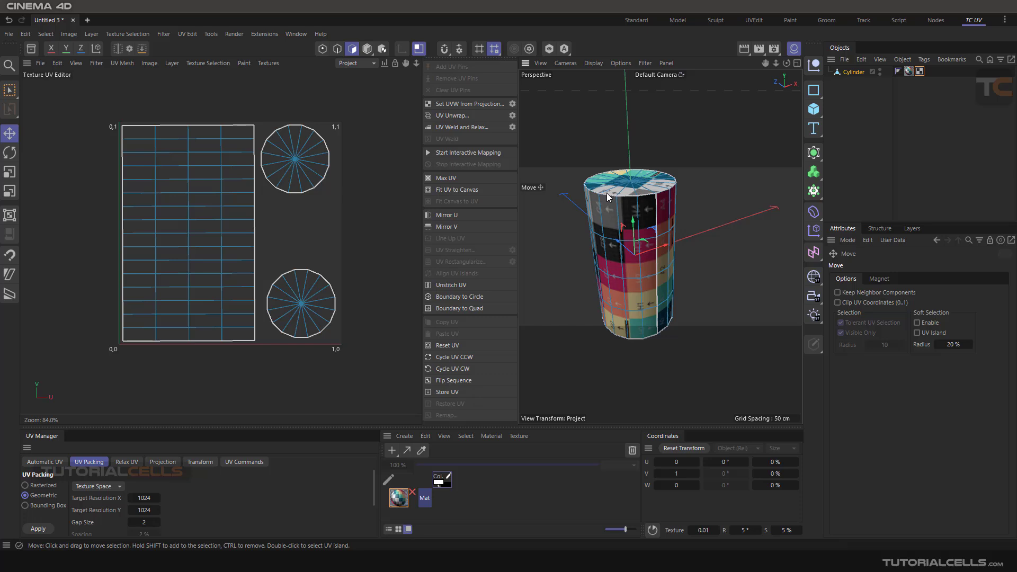
left_click(322, 48)
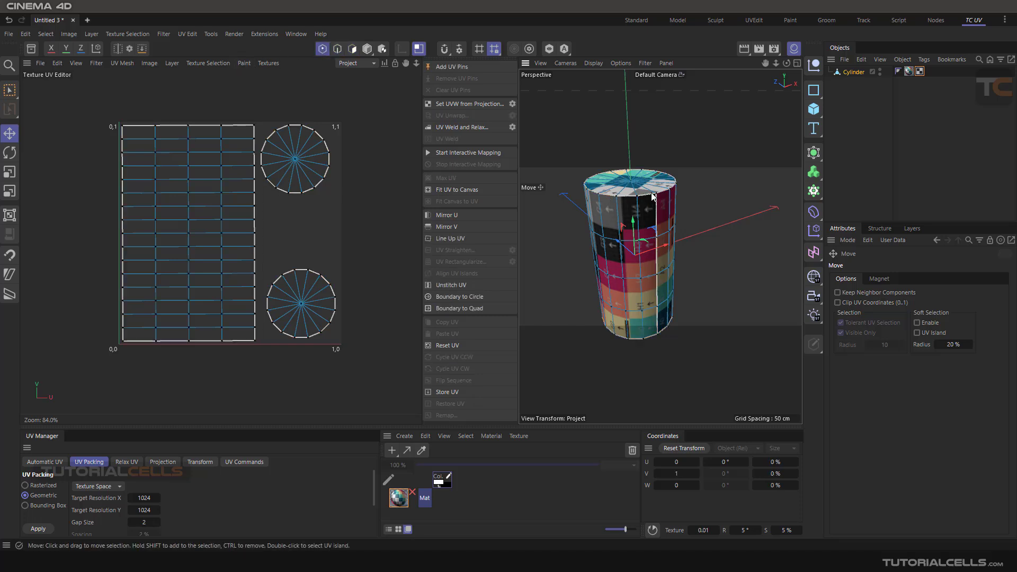
left_click(260, 167)
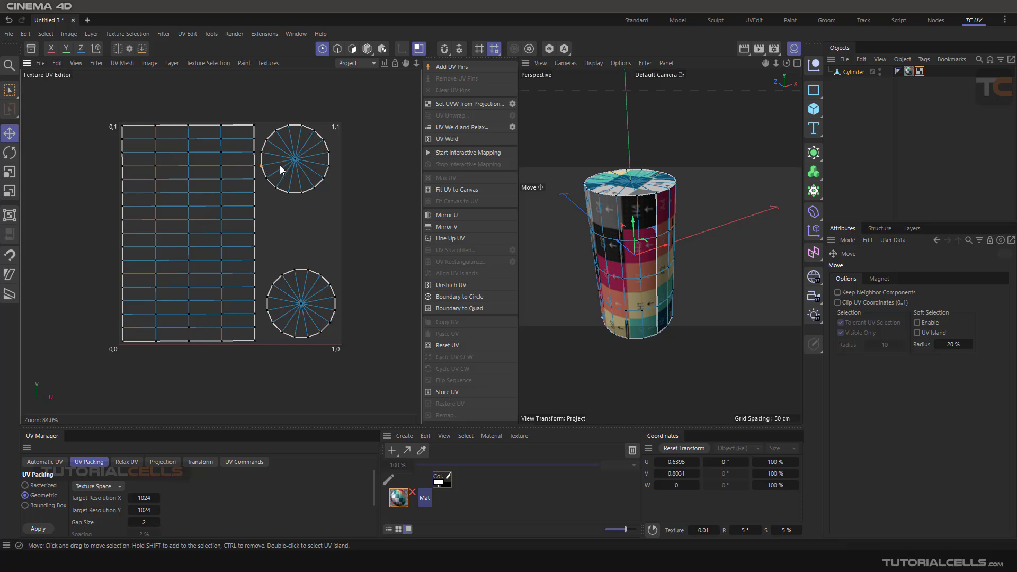
left_click(313, 186)
scroll(315, 189, "up", 2)
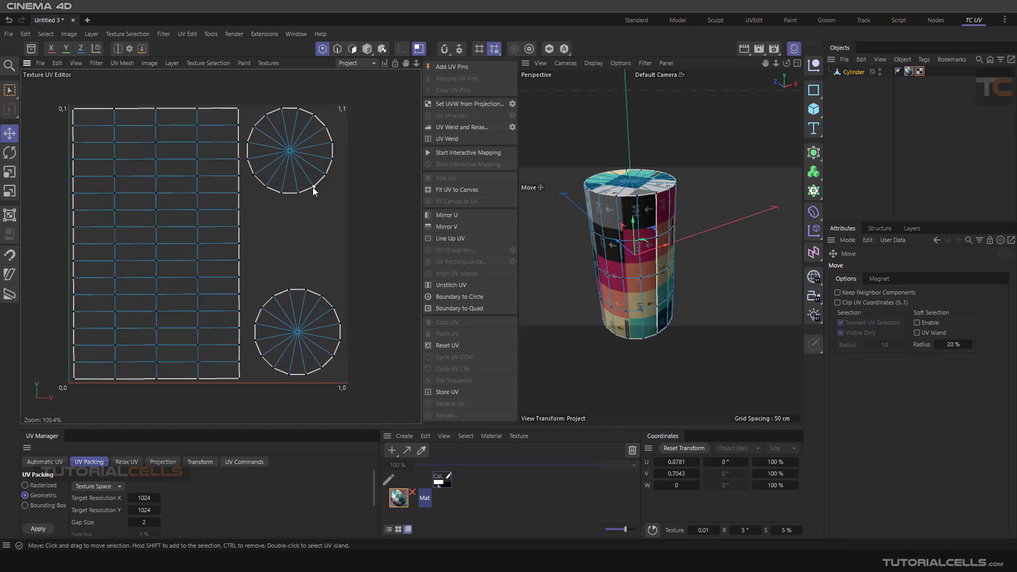
left_click_drag(313, 188, 323, 198)
key("ctrl+z")
Try moving an upper boundary point of the lower cap's UV island away from its centre, and undo the move
left_click(288, 290)
left_click_drag(289, 290, 292, 269)
key("ctrl+z")
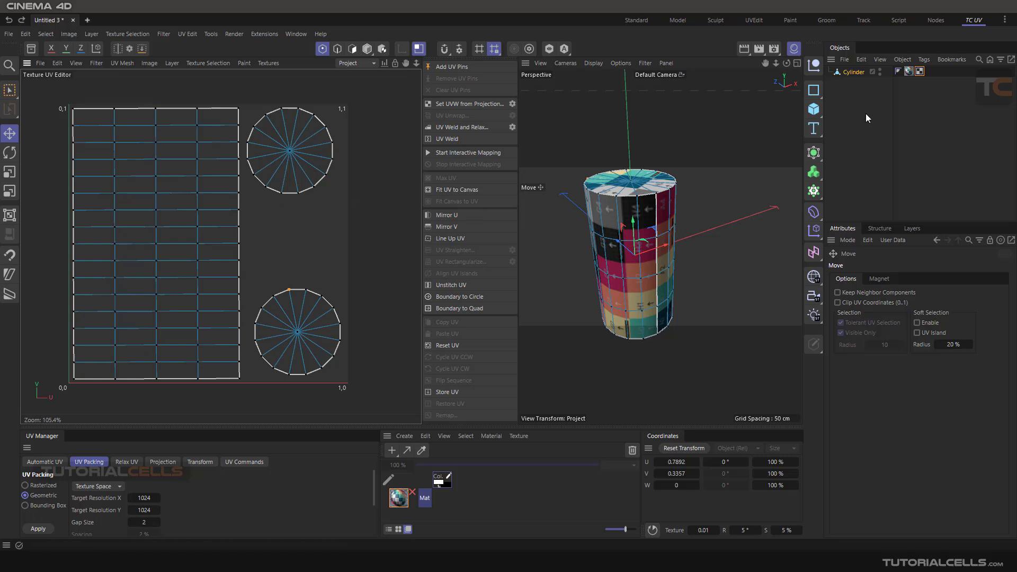
Delete the cylinder and add a sphere primitive in its place
left_click(852, 73)
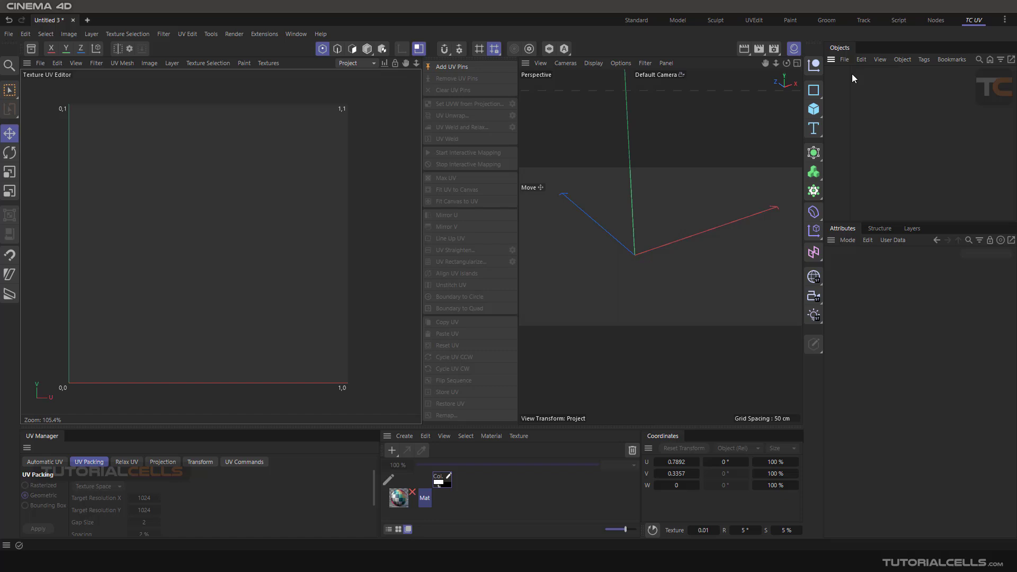
left_click(816, 110)
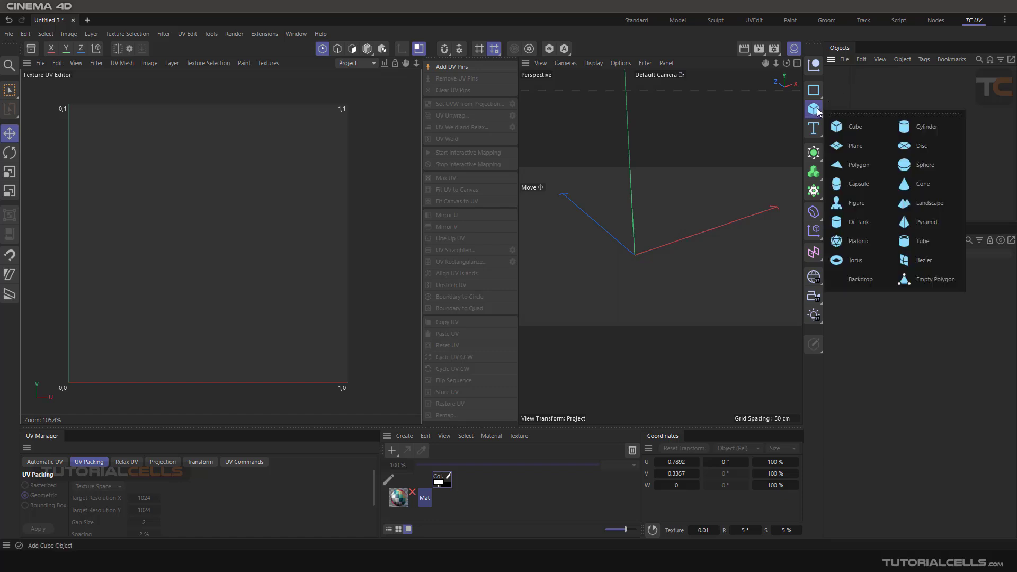
left_click(924, 165)
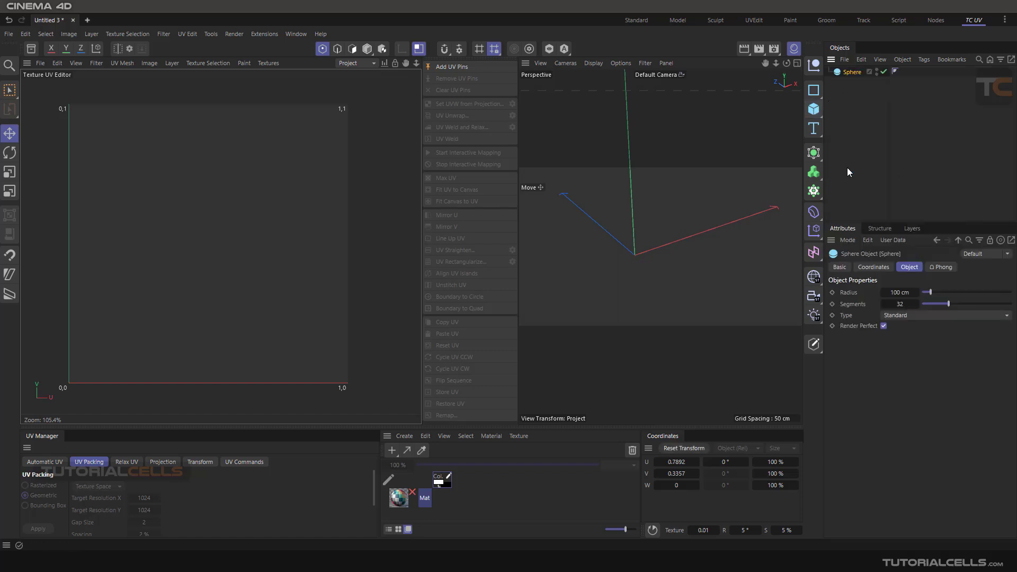
Turn off UV editing mode and make the sphere editable
scroll(600, 243, "down", 4)
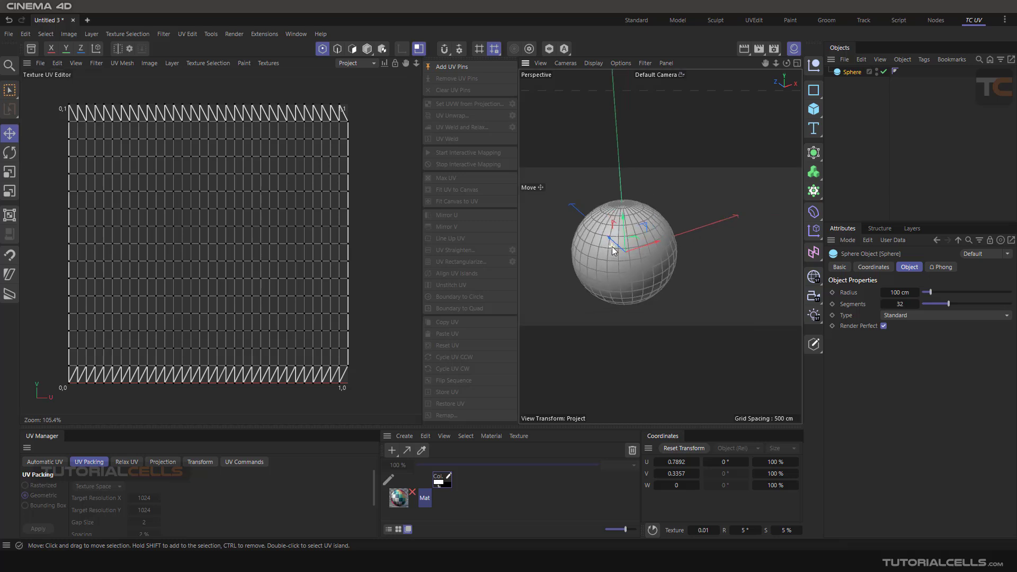
scroll(615, 246, "up", 4)
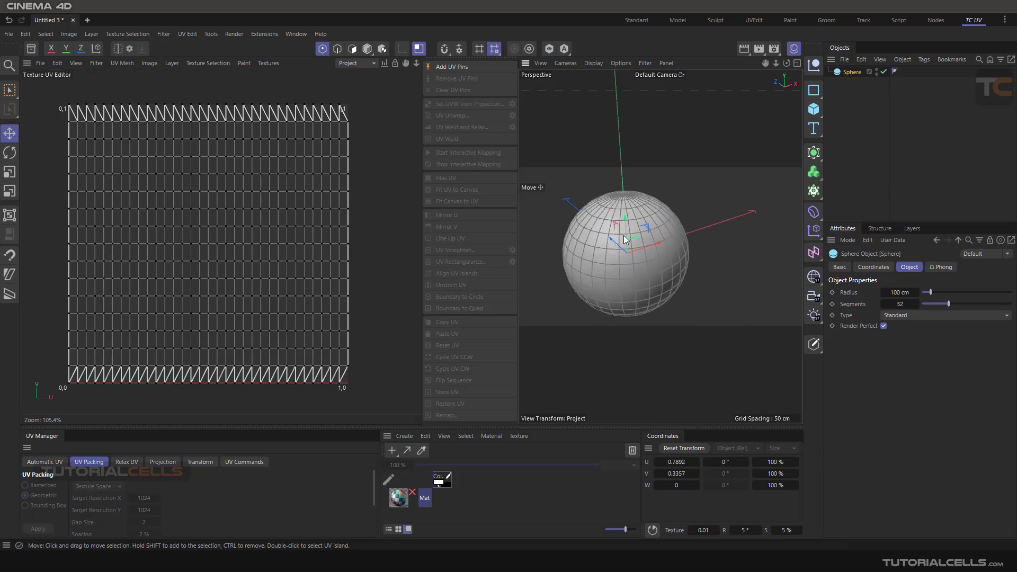
left_click(418, 50)
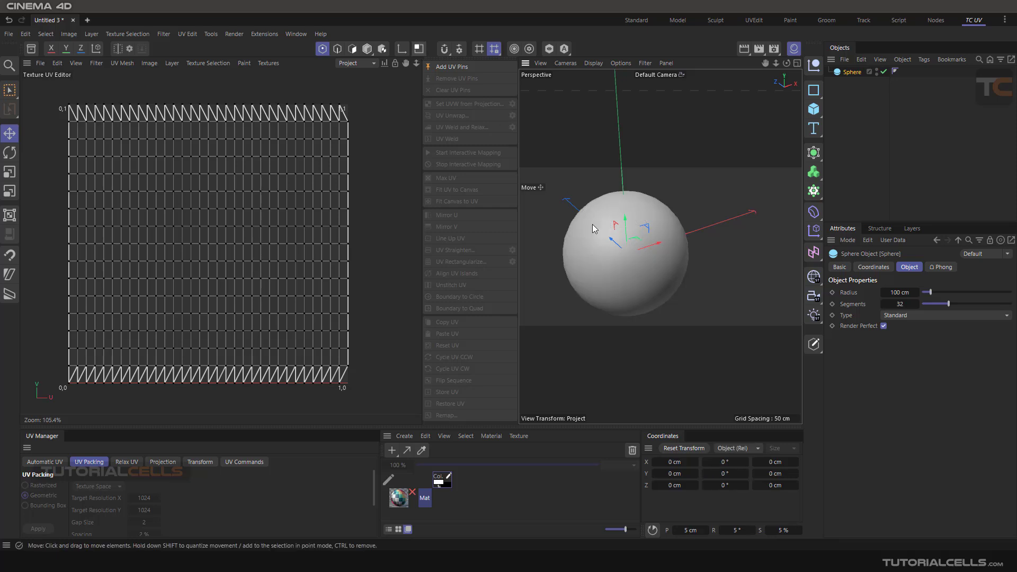
middle_click_drag(617, 249, 640, 237, "alt")
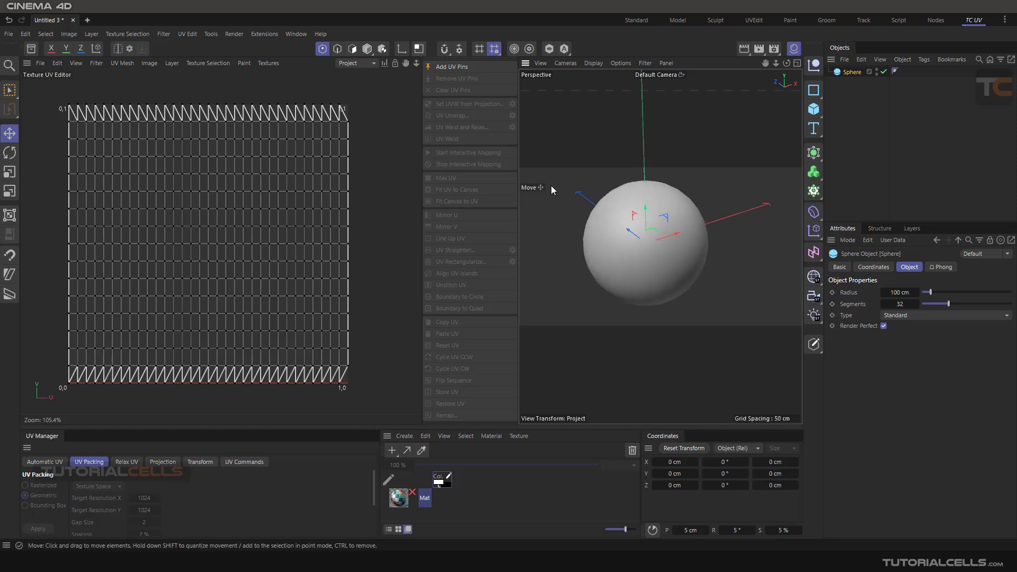
key("c")
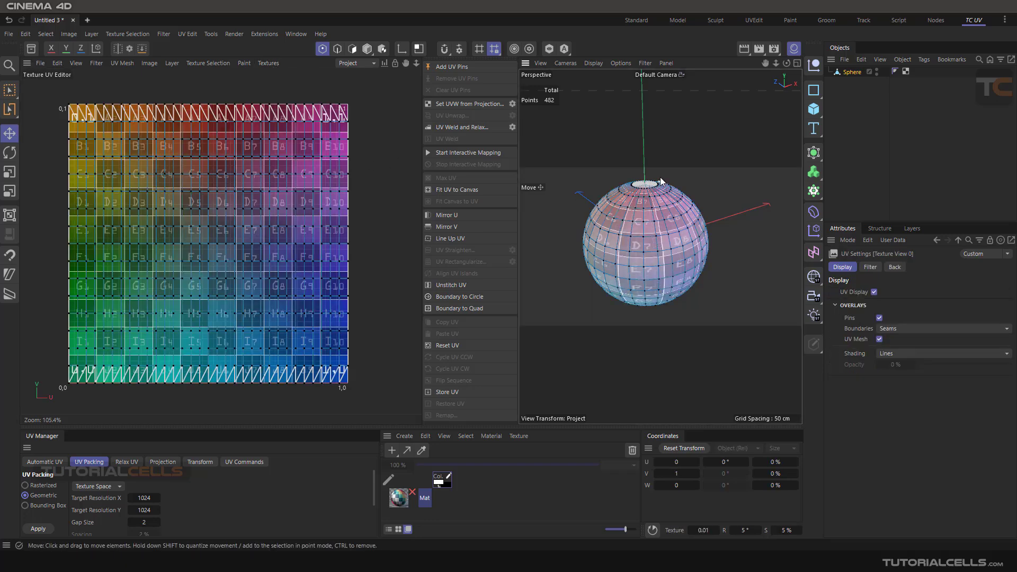
Delete the sphere's UVW tag and set the UV editor background to Empty Canvas
left_click_drag(660, 177, 634, 266, "alt")
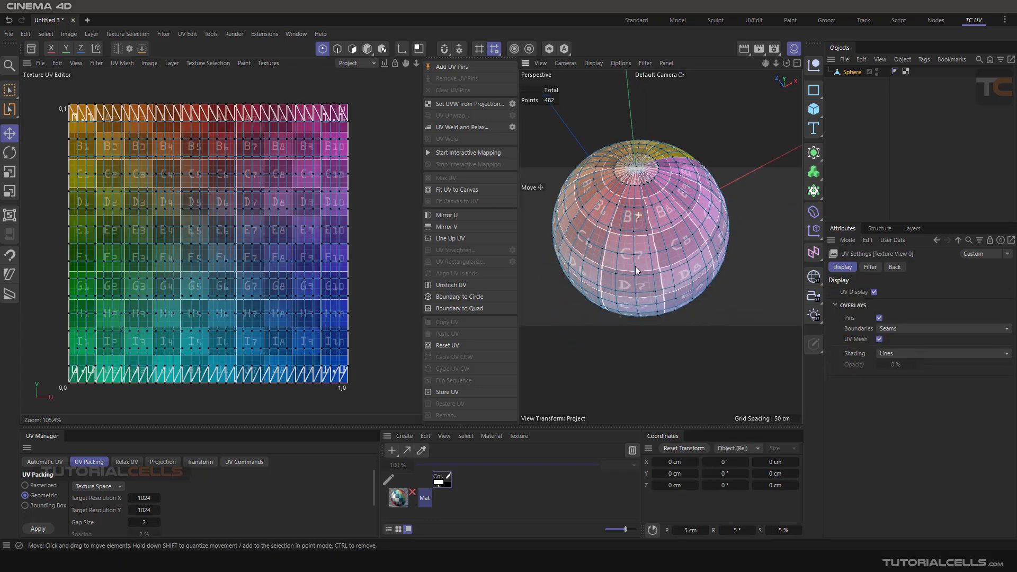
scroll(647, 176, "up", 5)
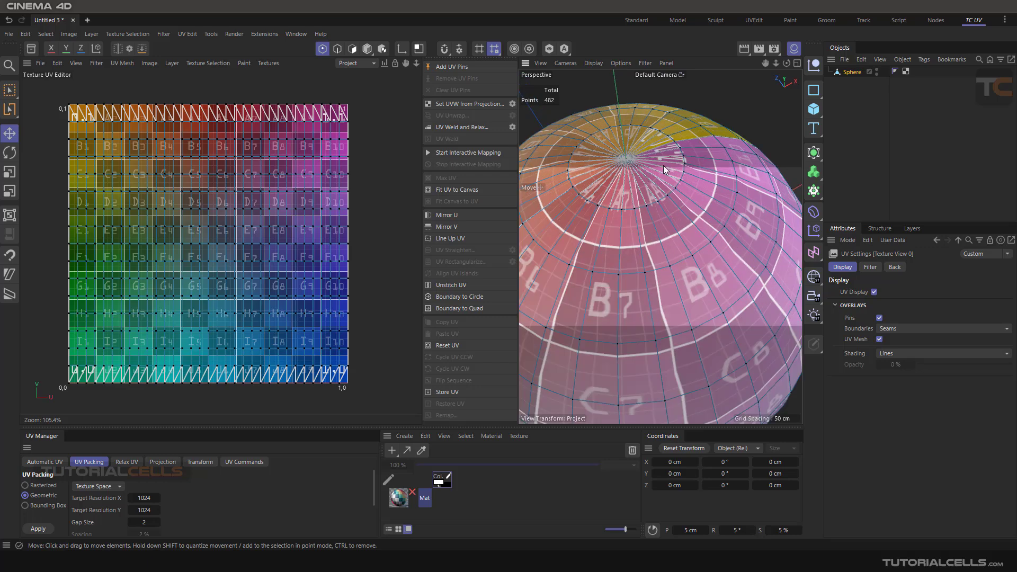
scroll(639, 201, "down", 5)
left_click_drag(639, 201, 633, 230, "alt")
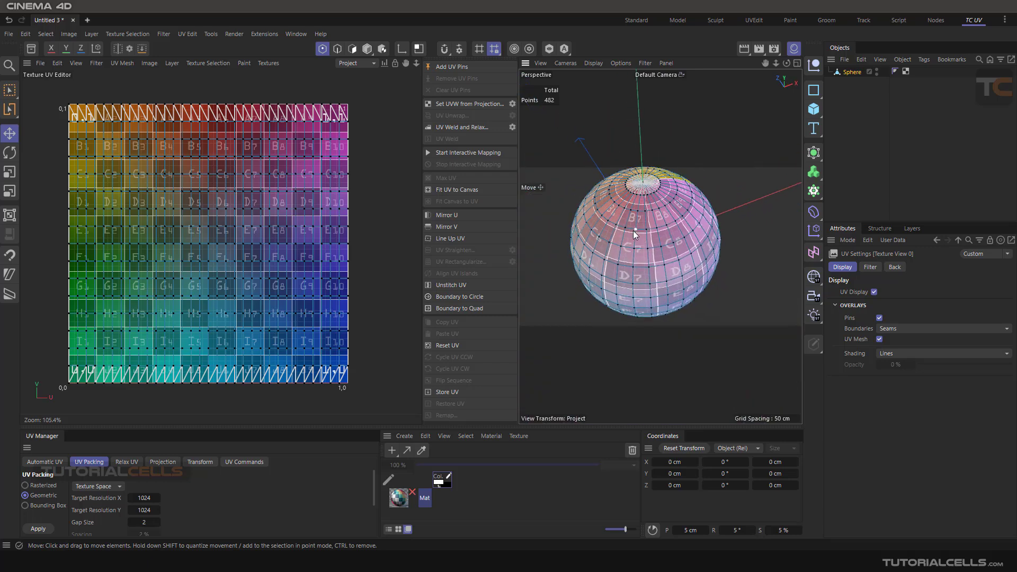
left_click(904, 73)
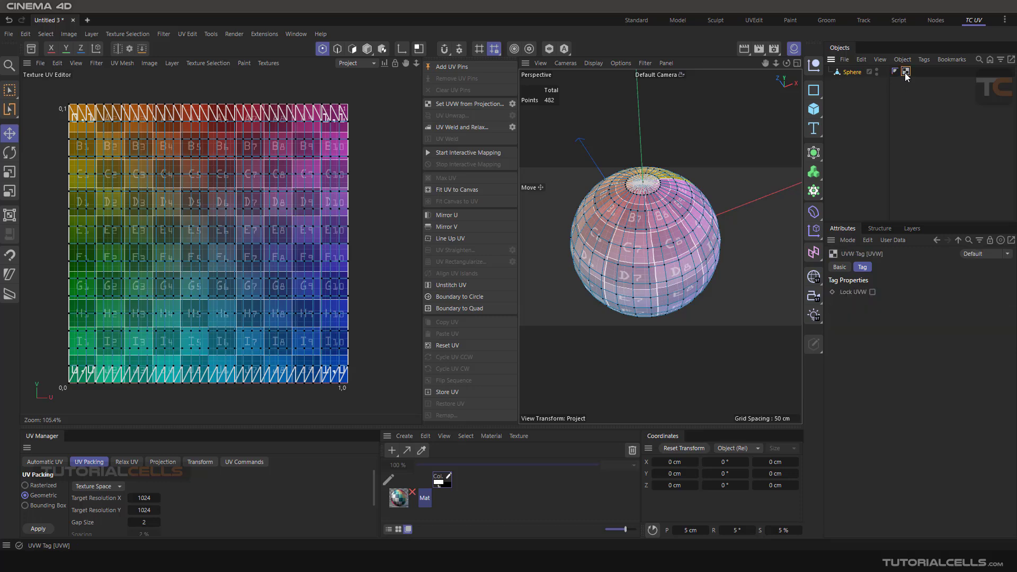
key("Delete")
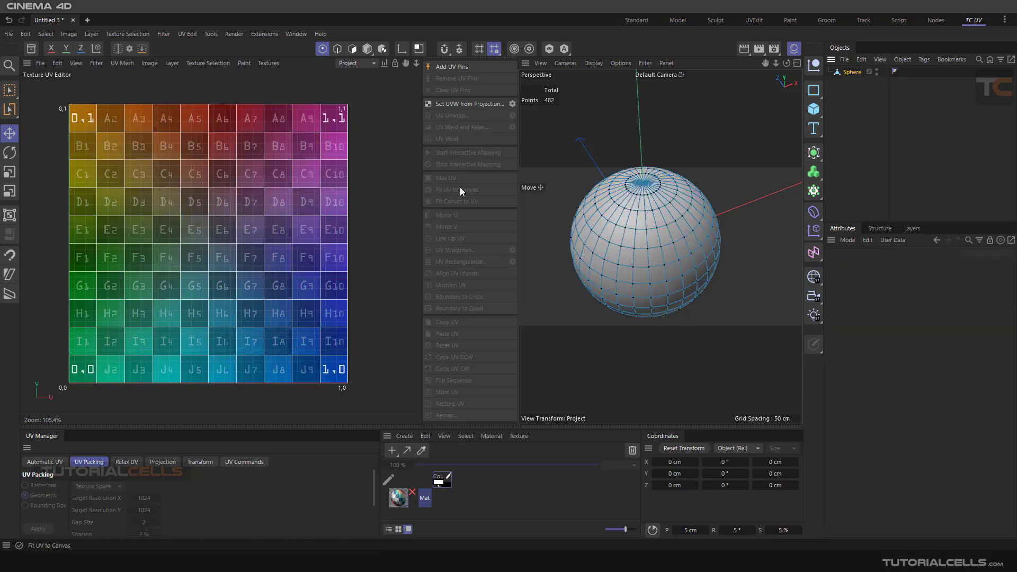
left_click(270, 64)
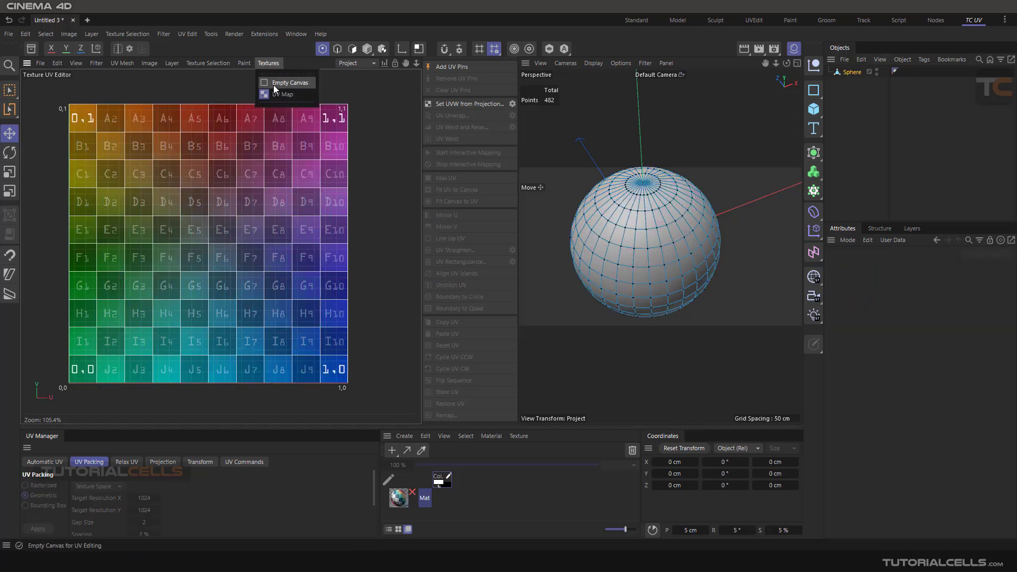
left_click(273, 85)
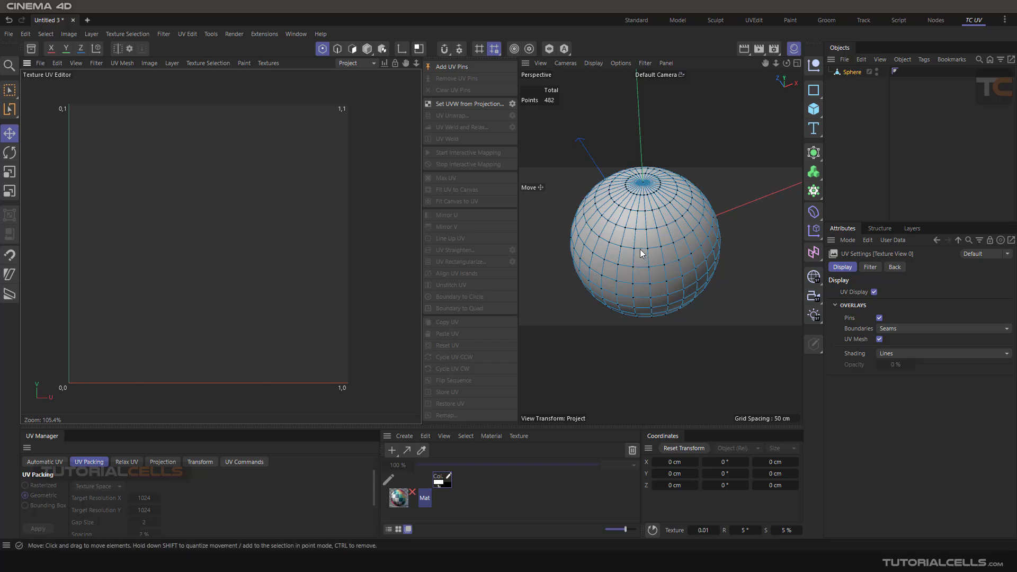
In edge mode, select one vertical pole-to-pole edge line on the sphere using Loop Selection with Stop at Poles enabled
scroll(625, 259, "down", 3)
scroll(627, 256, "up", 3)
mouse_move(634, 255)
left_mouse_down("alt")
mouse_move(631, 215)
mouse_move(648, 253)
mouse_move(660, 199)
mouse_move(637, 260)
mouse_move(639, 236)
left_mouse_up("alt")
scroll(640, 235, "down", 2)
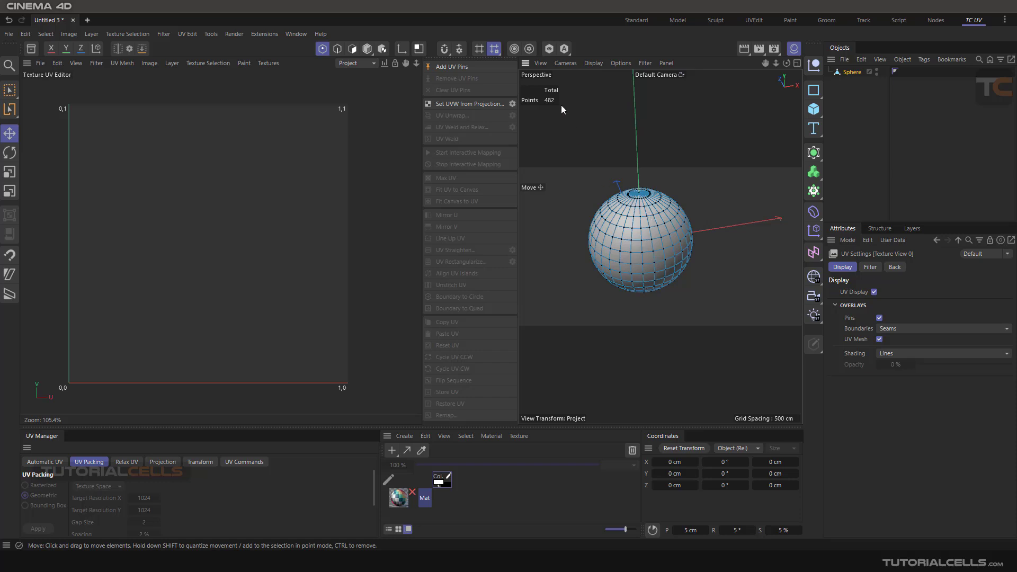
left_click(337, 49)
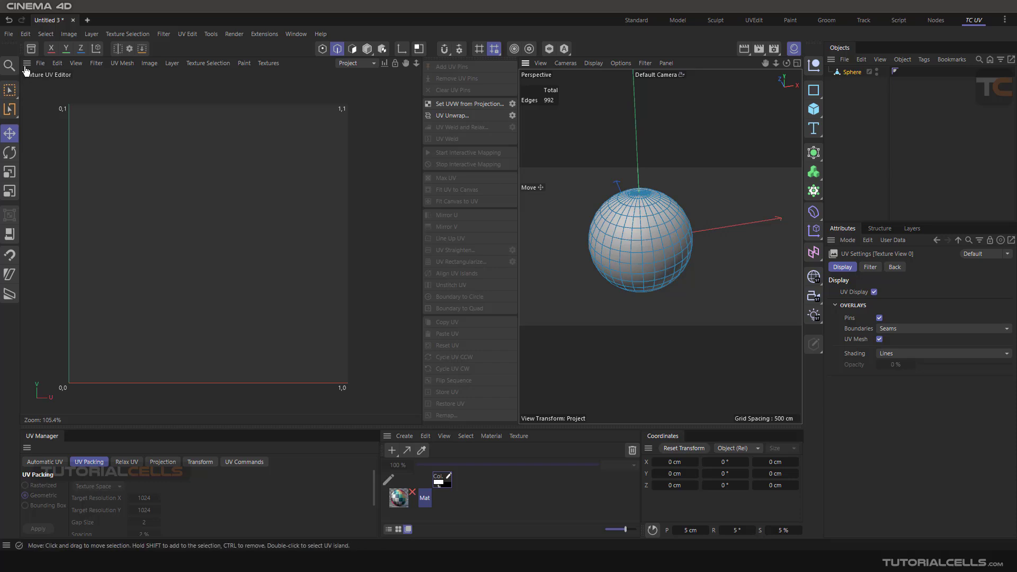
left_click(47, 33)
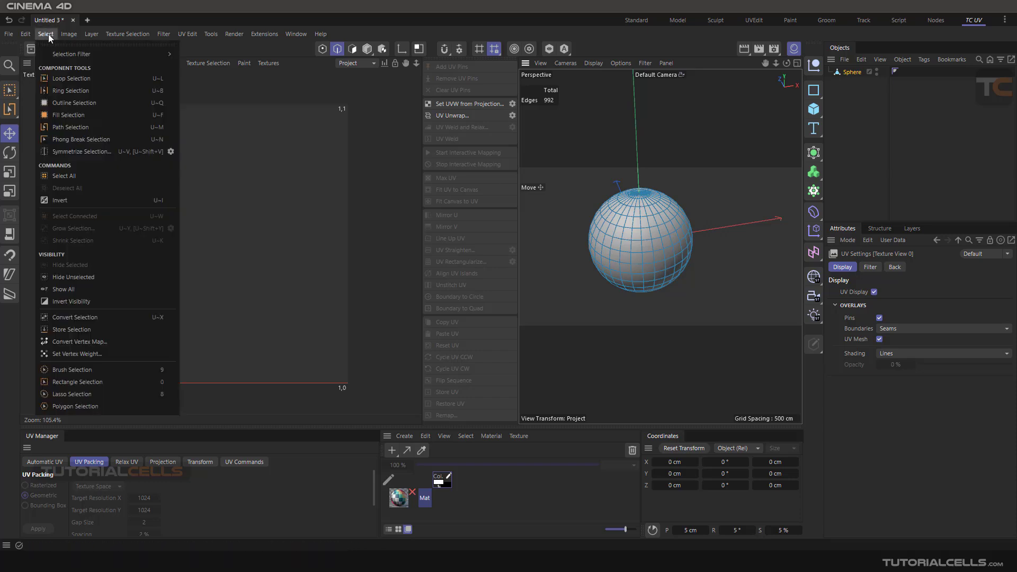
left_click(74, 88)
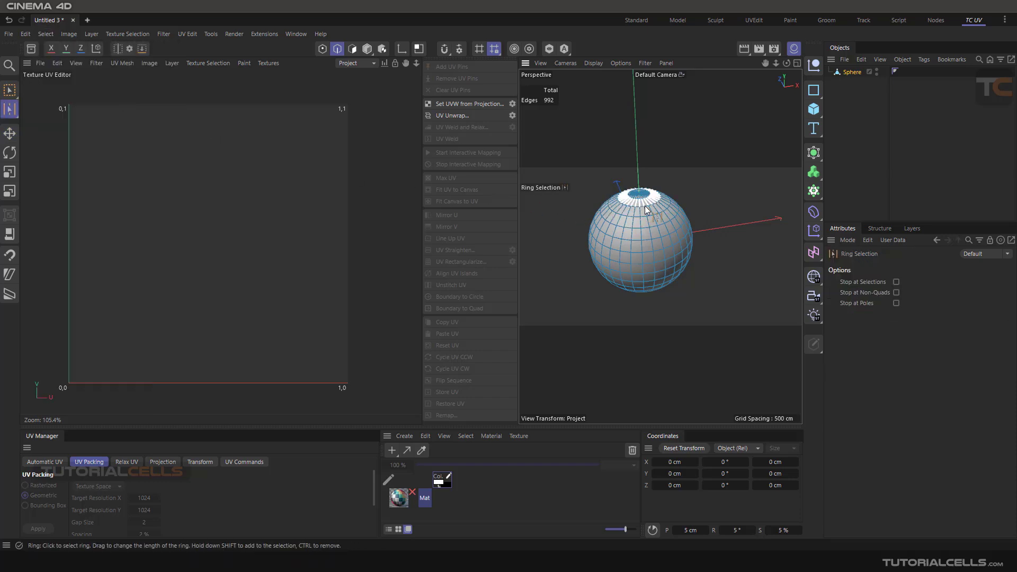
left_click(45, 34)
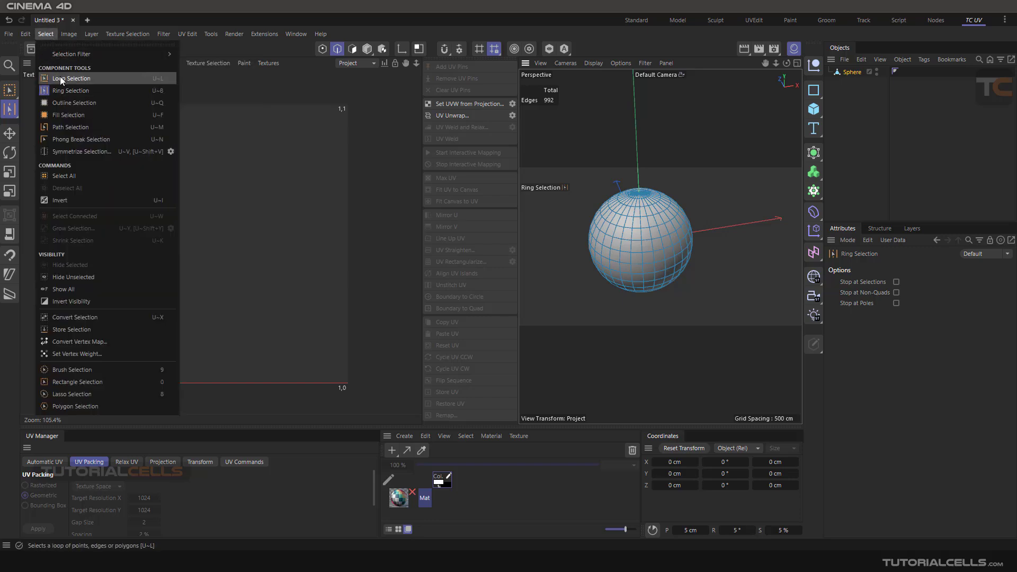
left_click(59, 76)
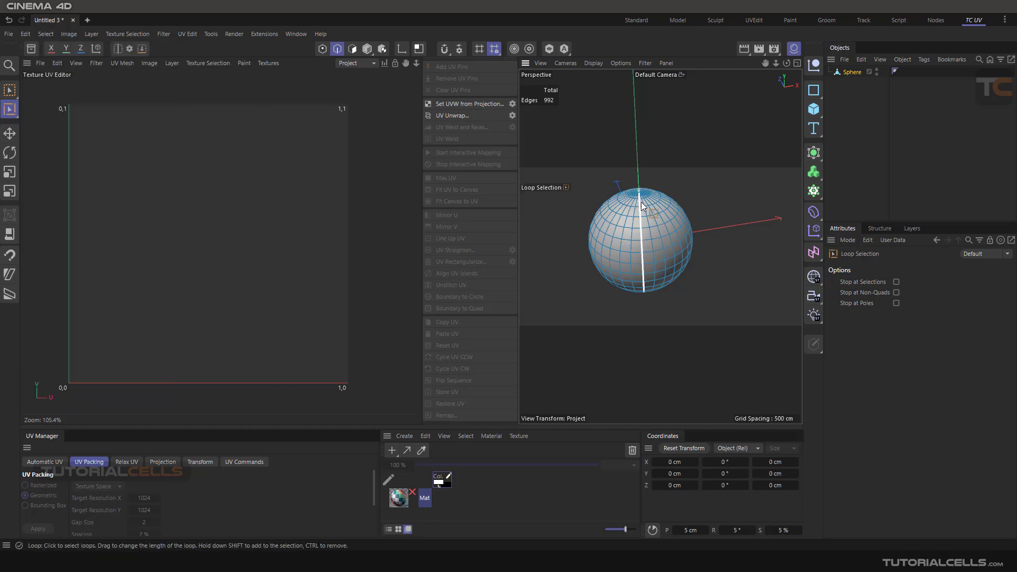
left_click(896, 303)
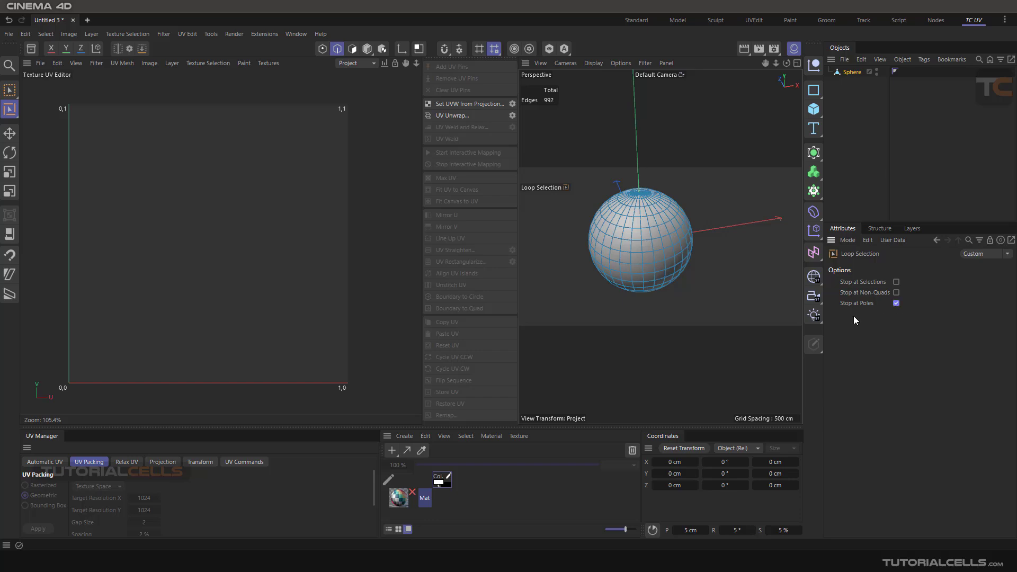
left_click(643, 245)
Unwrap the sphere's UVs using the selected pole-to-pole edges as the seam
left_click_drag(708, 268, 653, 291, "alt")
scroll(653, 292, "down", 2)
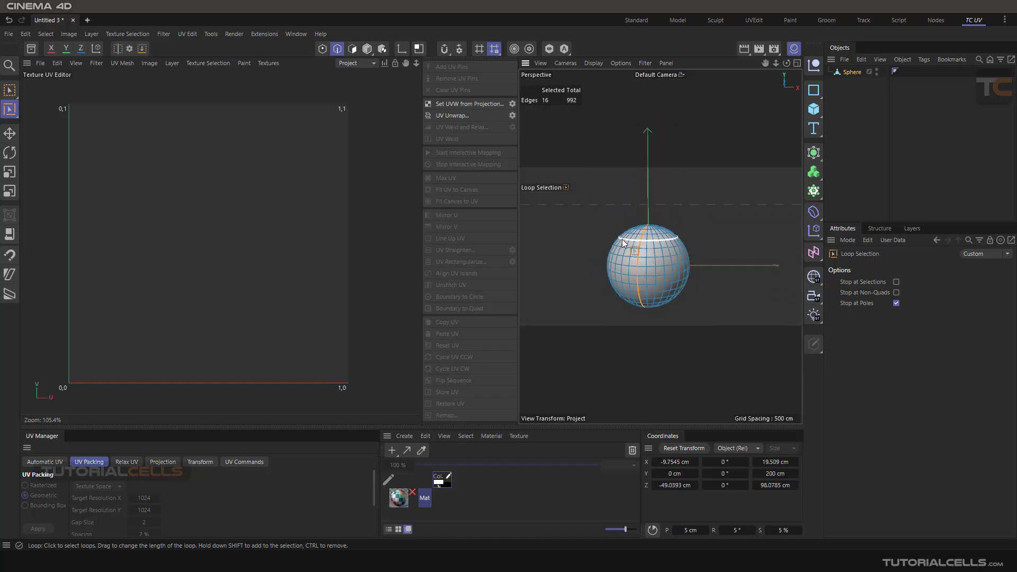
left_click(449, 116)
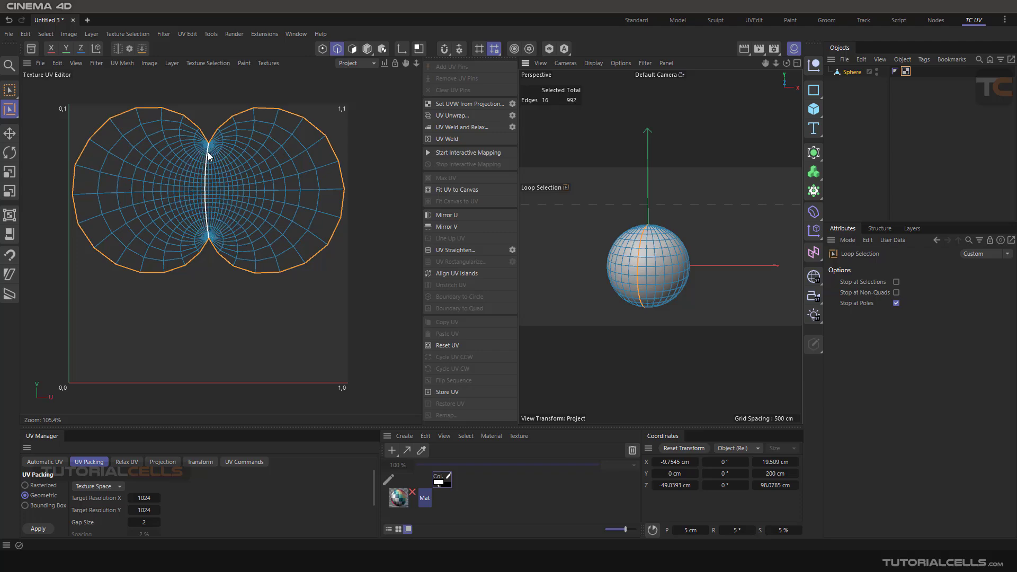
Try unwrapping the sphere again with the island's central pole-to-pole edge line selected as a seam, and undo the unwrap
scroll(210, 156, "up", 8)
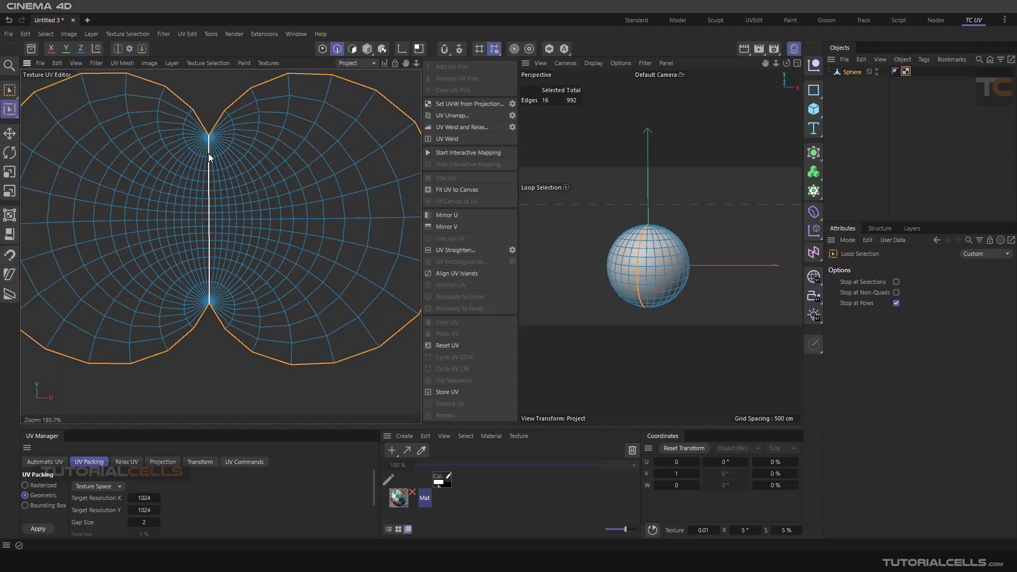
left_click(209, 156)
scroll(239, 233, "down", 6)
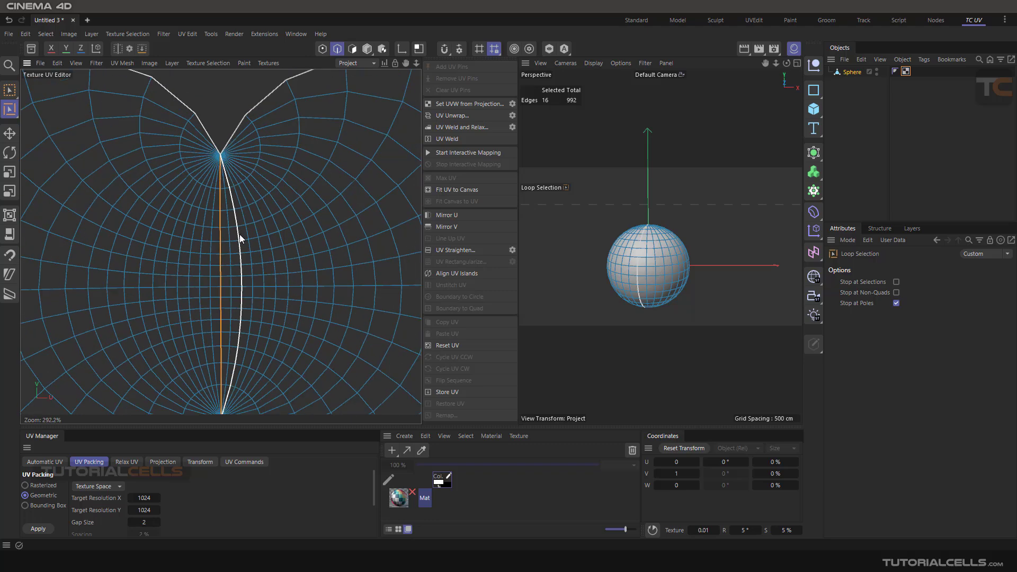
left_click(460, 116)
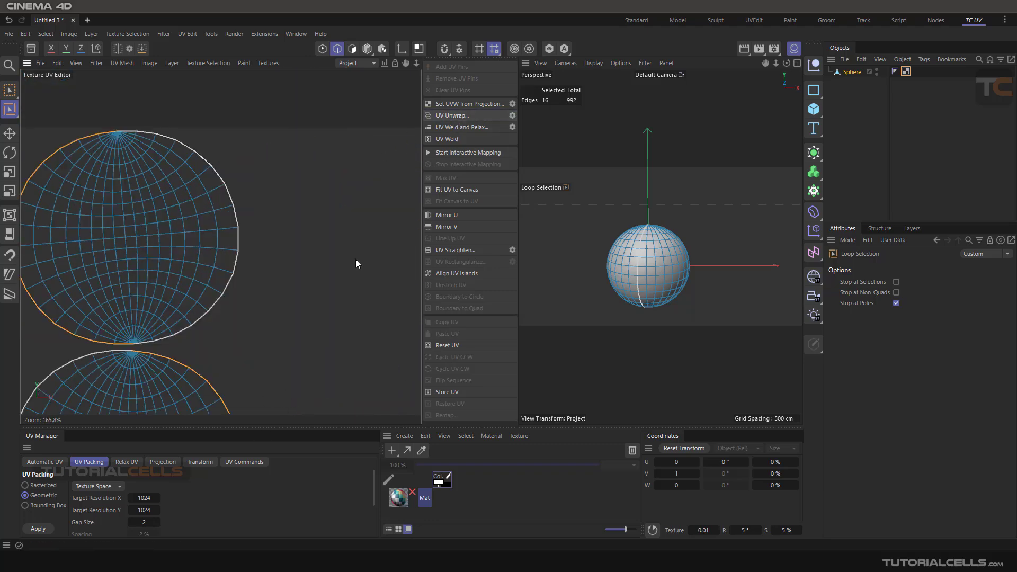
scroll(254, 249, "down", 2)
scroll(278, 256, "down", 2)
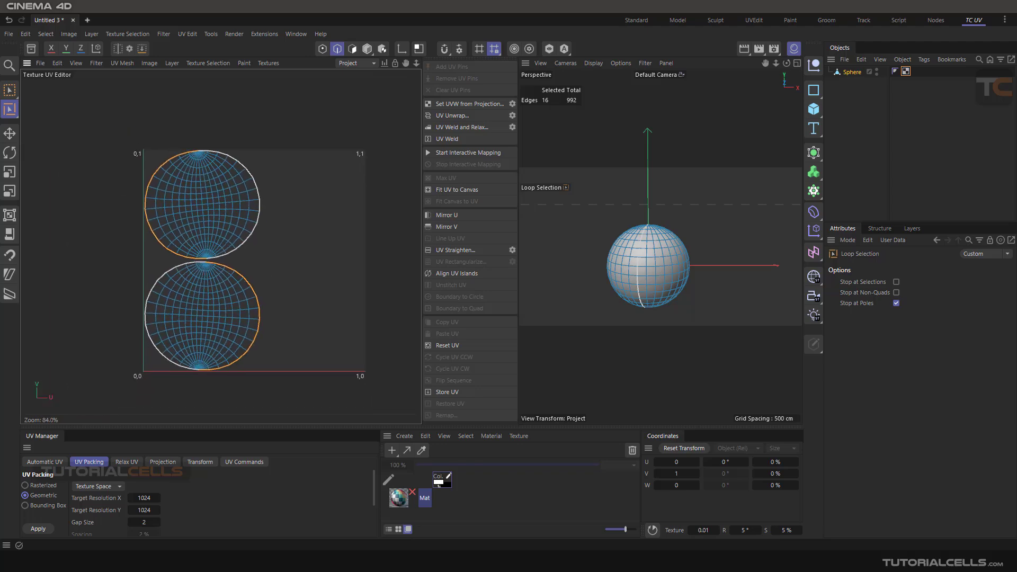
key("ctrl+z")
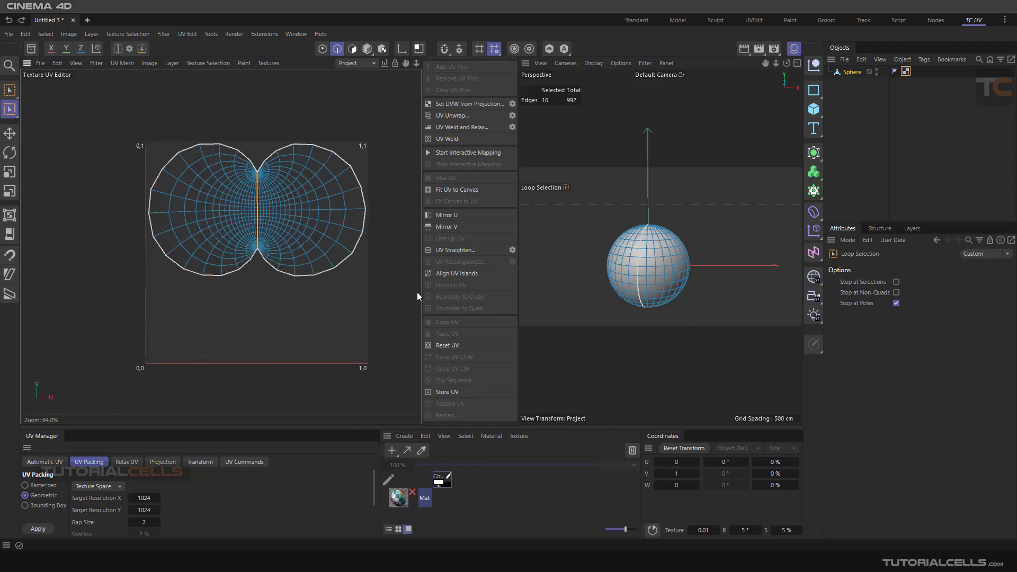
Clear the edge selection and select the UV island's central pole-to-pole edge line in the UV editor
left_click(688, 221)
left_click_drag(706, 220, 554, 298, "alt")
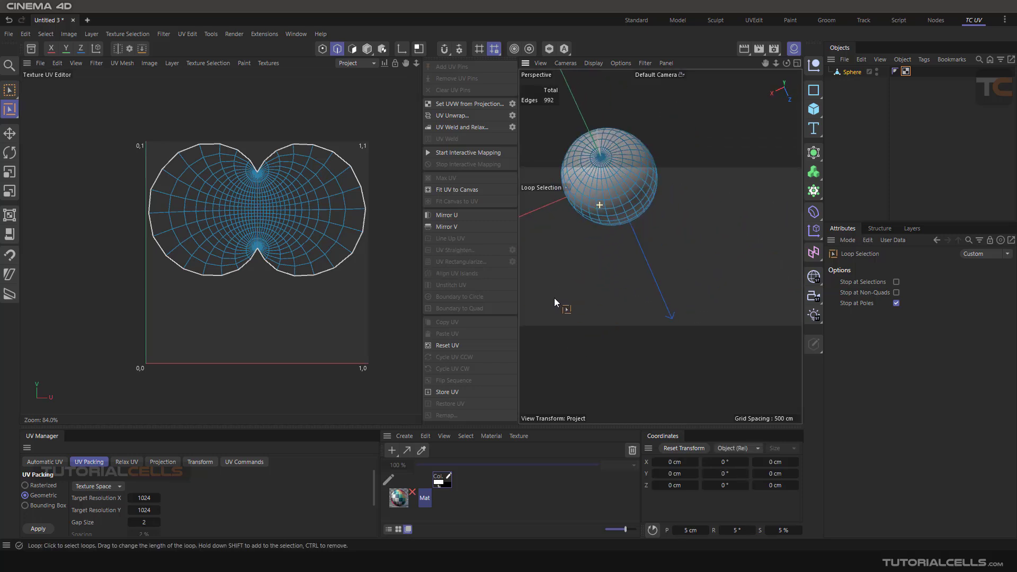
scroll(594, 171, "up", 6)
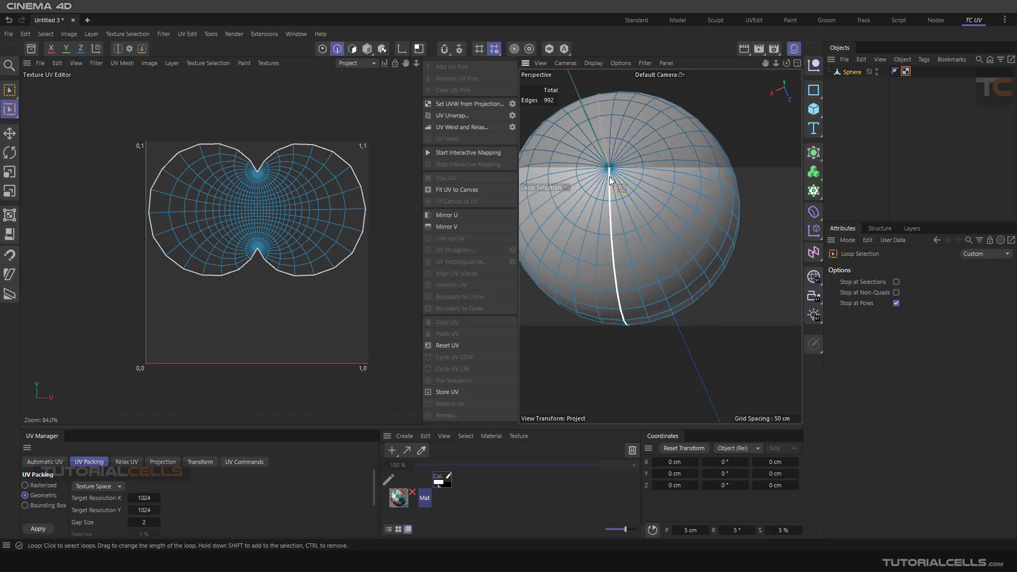
scroll(610, 180, "up", 4)
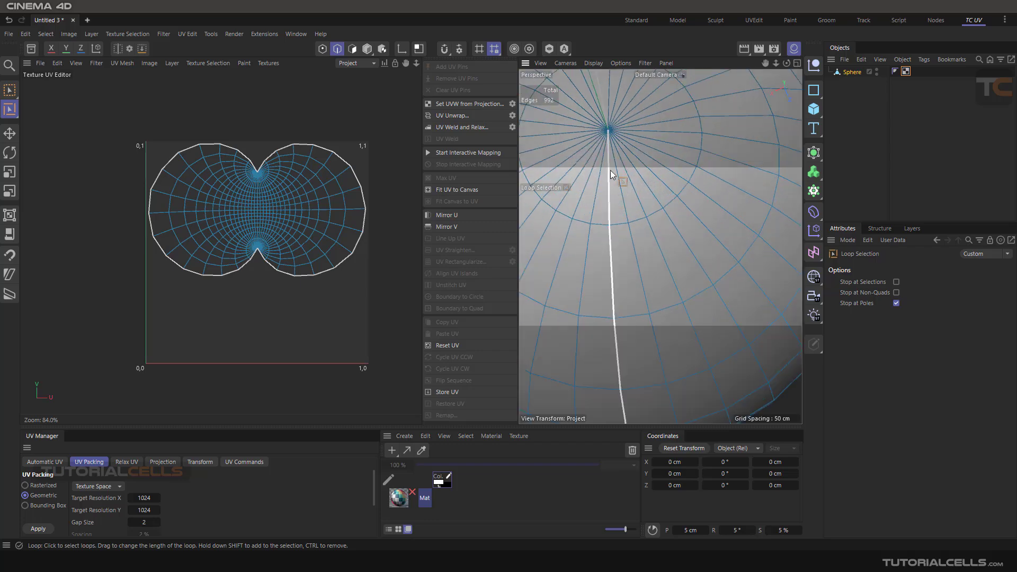
scroll(285, 190, "up", 8)
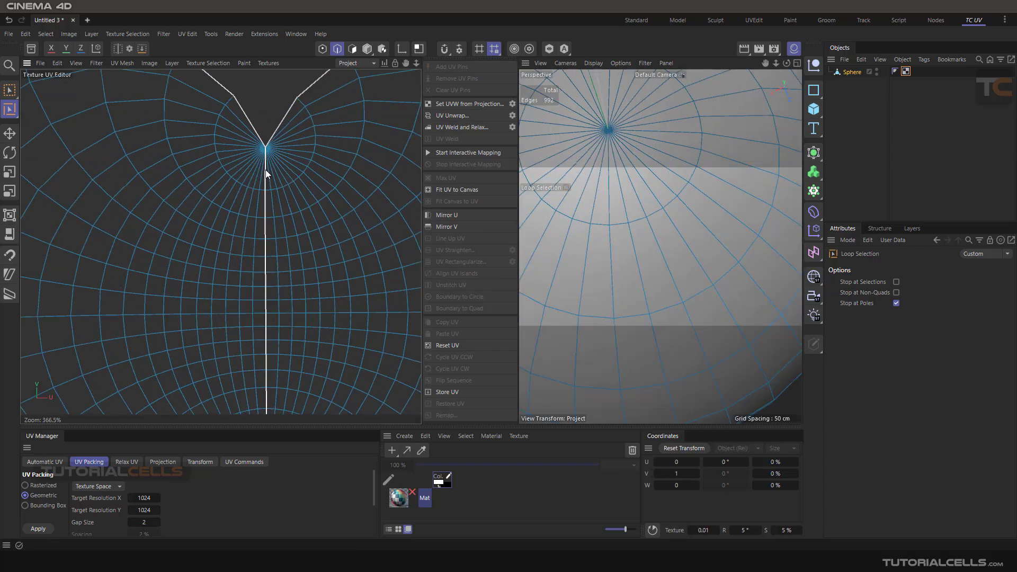
left_click(267, 175)
scroll(286, 220, "down", 5)
scroll(290, 229, "down", 1)
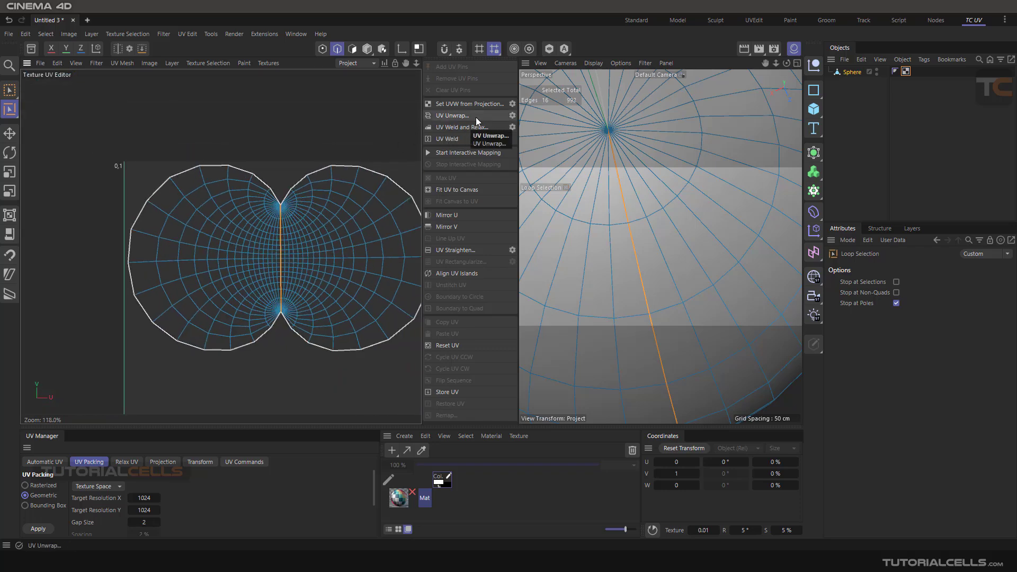
Unwrap the sphere's UVs along the selected central line, with Use Pins for UV Relax and Auto Realign enabled
left_click(511, 116)
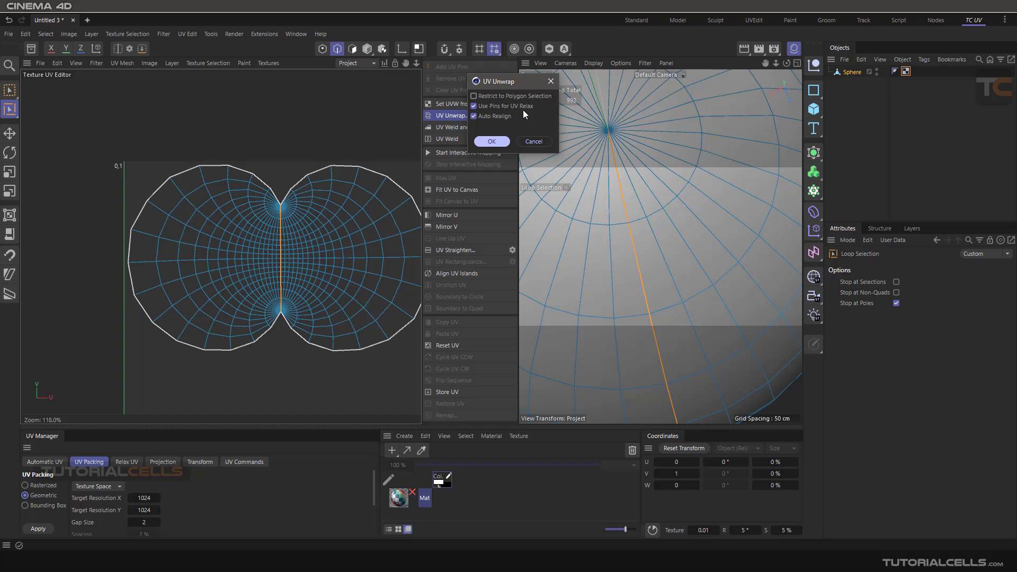
left_click(497, 142)
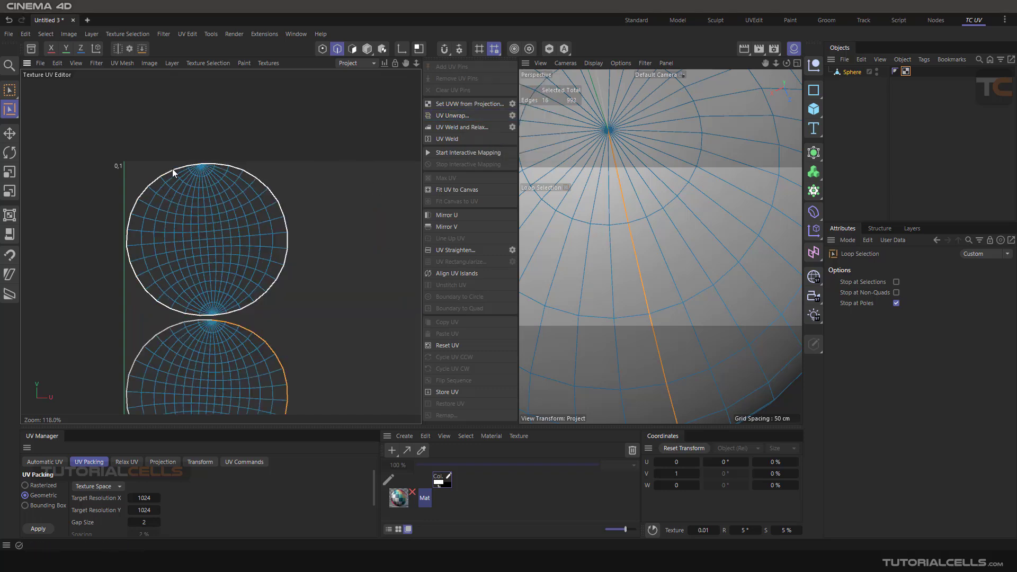
scroll(213, 313, "down", 3)
scroll(615, 162, "down", 5)
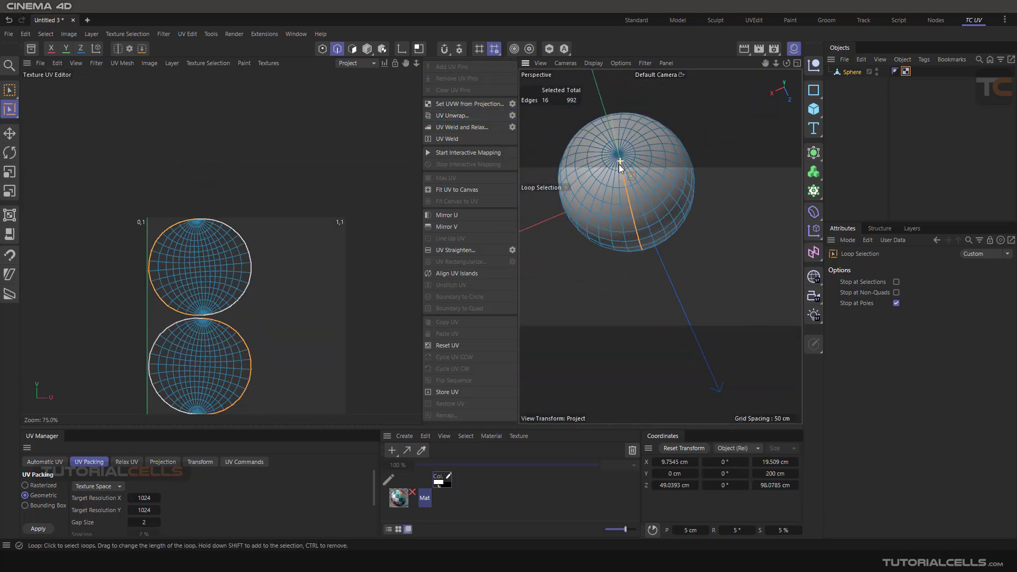
left_click_drag(621, 202, 644, 231, "alt")
scroll(630, 236, "down", 2)
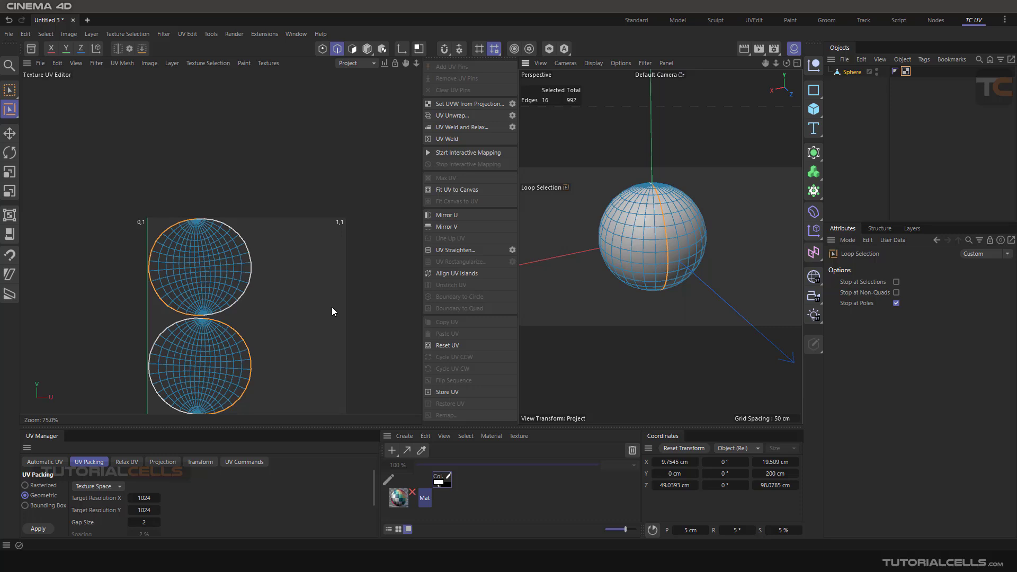
middle_click_drag(296, 296, 288, 209, "alt")
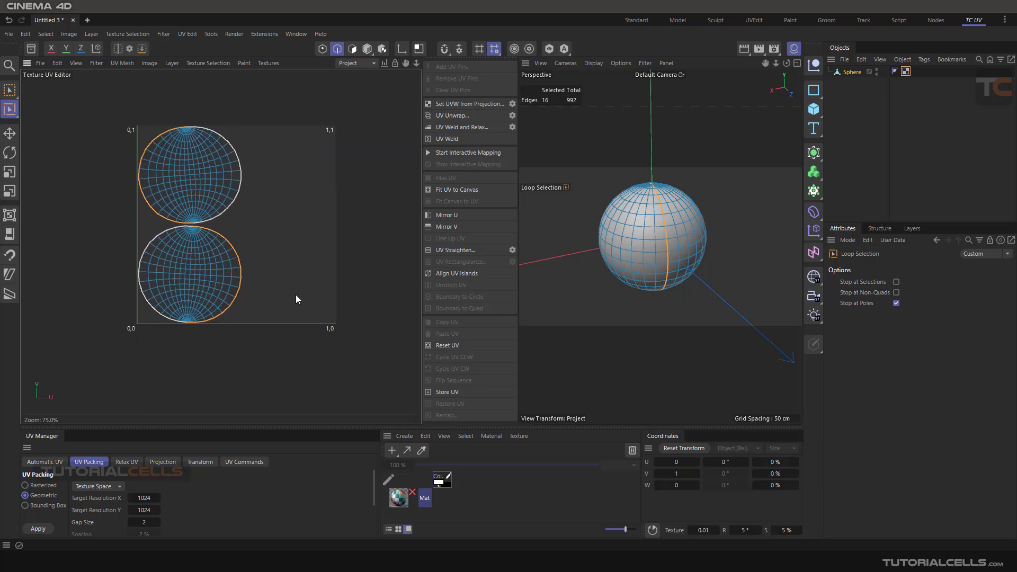
right_click_drag(283, 295, 285, 270, "alt")
middle_click_drag(285, 270, 282, 294, "alt")
Set the UV editor background to UV Map and examine how the texture lies along the sphere's seam and pole
left_click(269, 63)
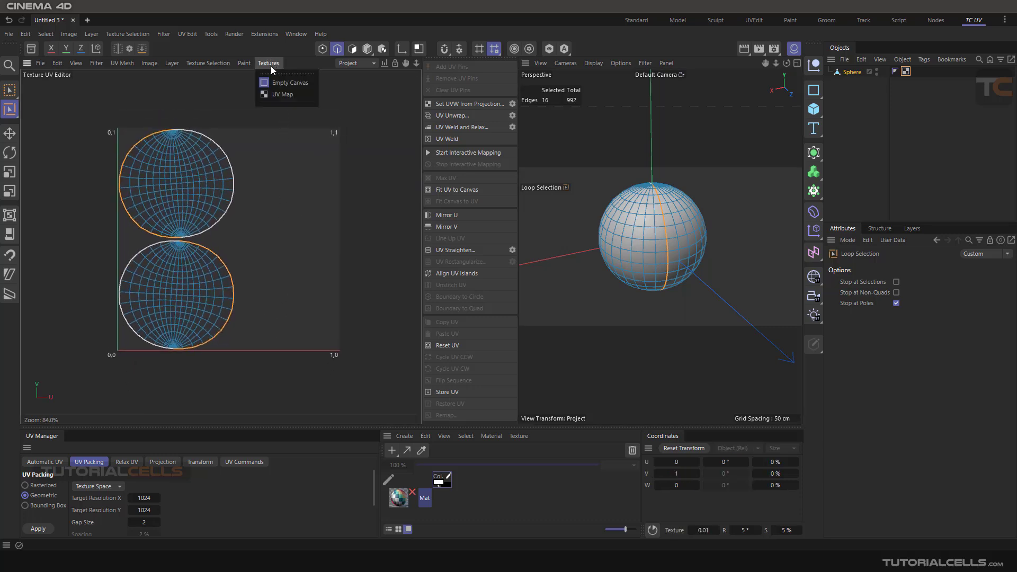
left_click(275, 93)
scroll(651, 228, "up", 3)
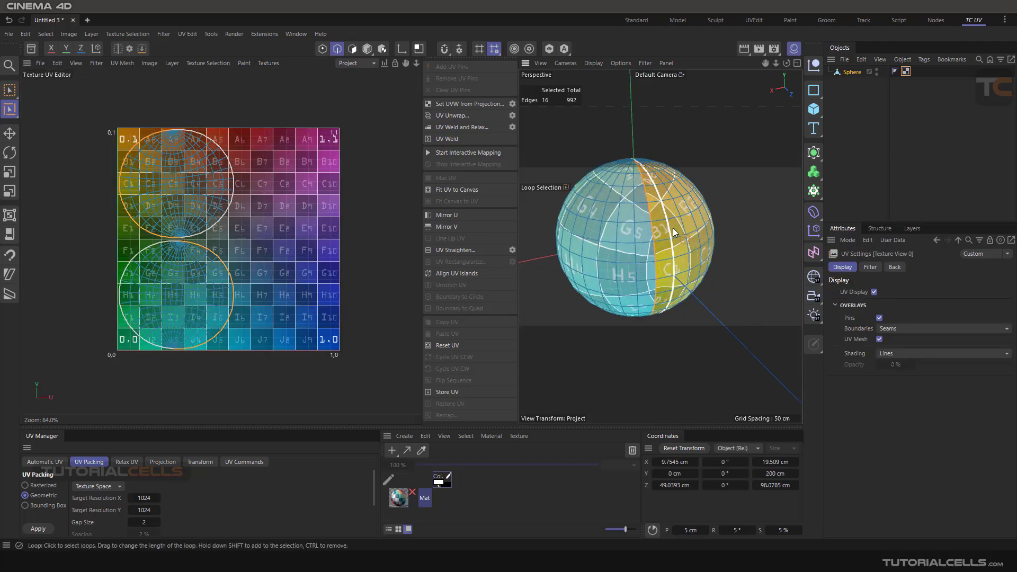
left_click_drag(672, 228, 624, 164, "alt")
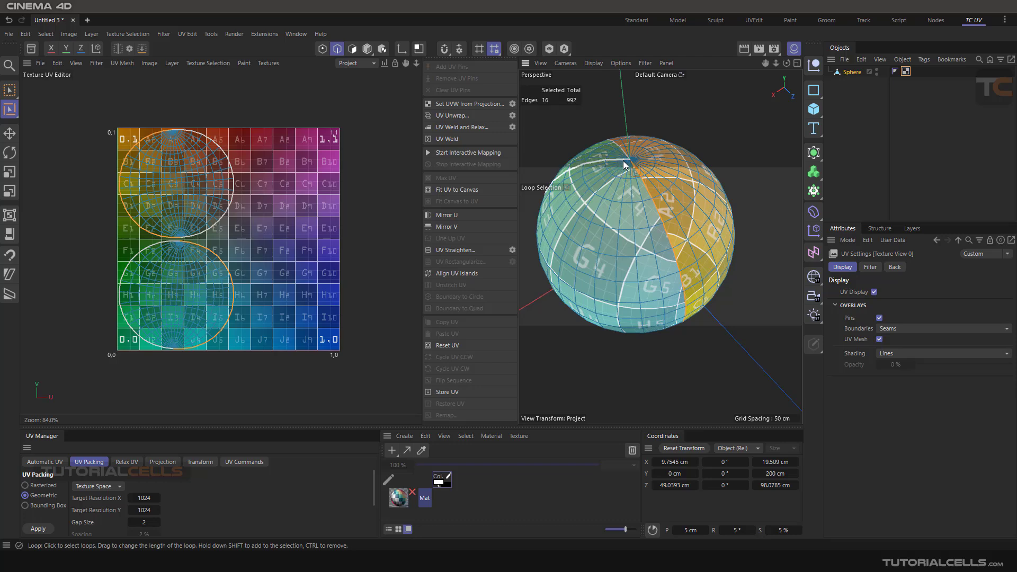
scroll(684, 233, "down", 4)
mouse_move(686, 267)
left_mouse_down("alt")
mouse_move(634, 206)
mouse_move(689, 227)
mouse_move(679, 279)
mouse_move(761, 217)
mouse_move(672, 256)
left_mouse_up("alt")
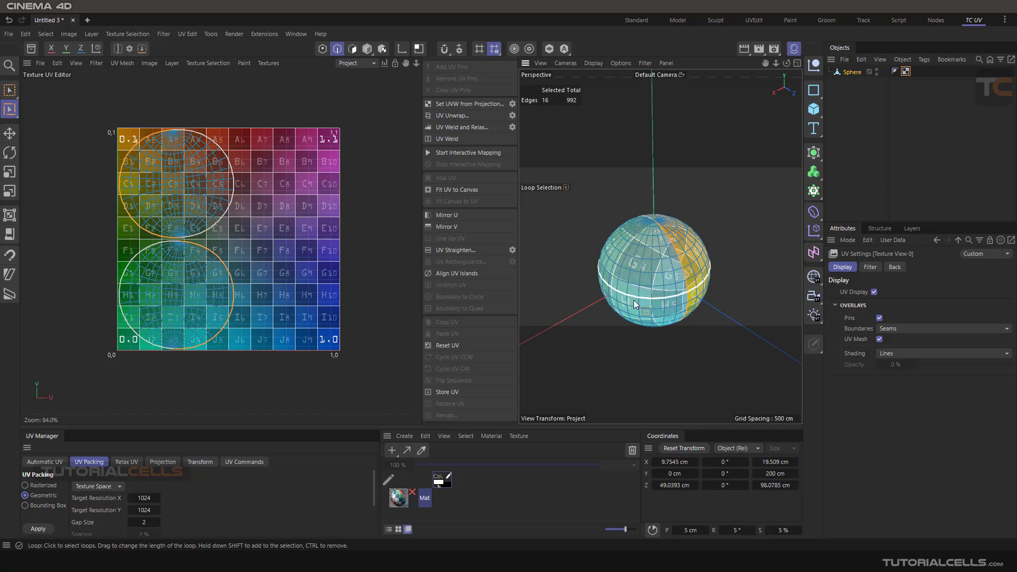
Delete the sphere's UVW tag and set the UV editor background back to Empty Canvas
left_click(906, 71)
key("Delete")
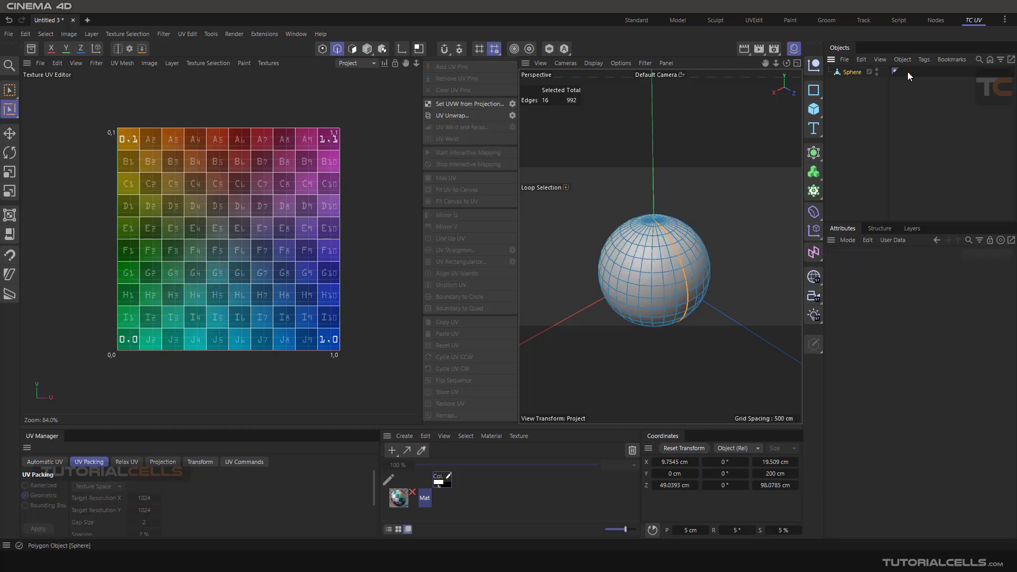
left_click(268, 64)
left_click(275, 81)
Replace the edge selection with the sphere's equator loop and unwrap the UVs using it as the seam
middle_click_drag(661, 269, 651, 237, "alt")
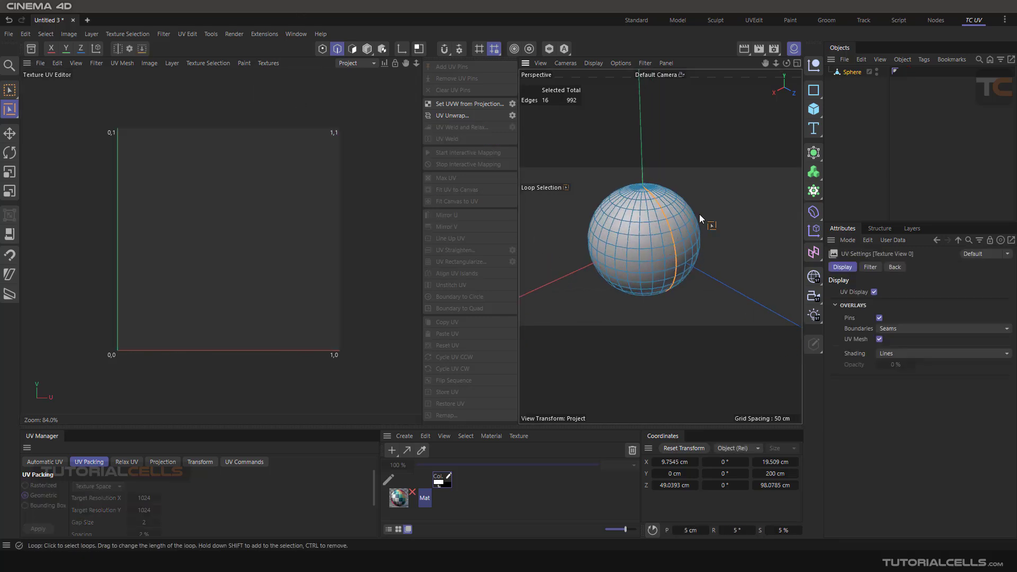
left_click(731, 232)
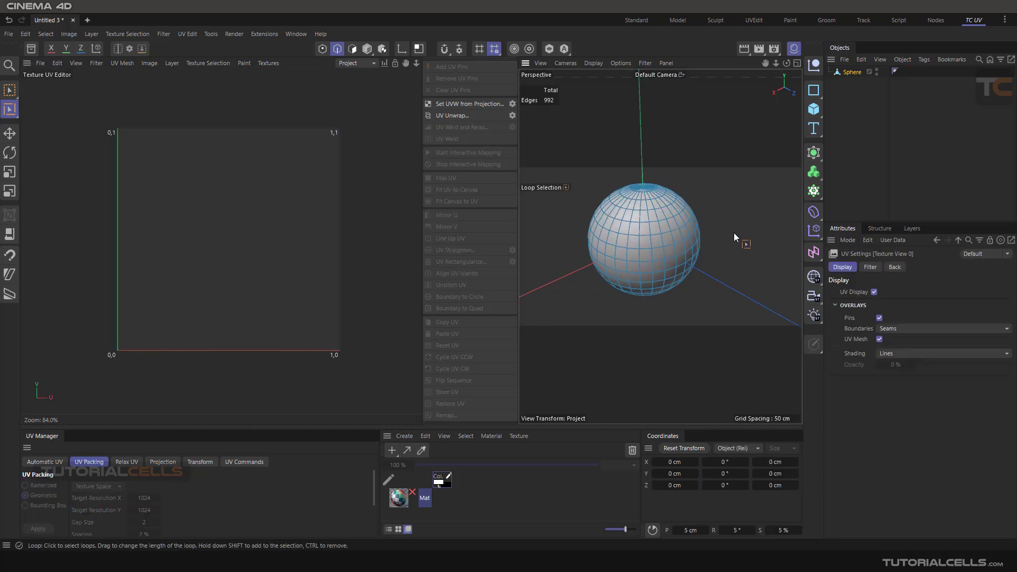
left_click(630, 271)
left_click_drag(694, 287, 624, 277, "alt")
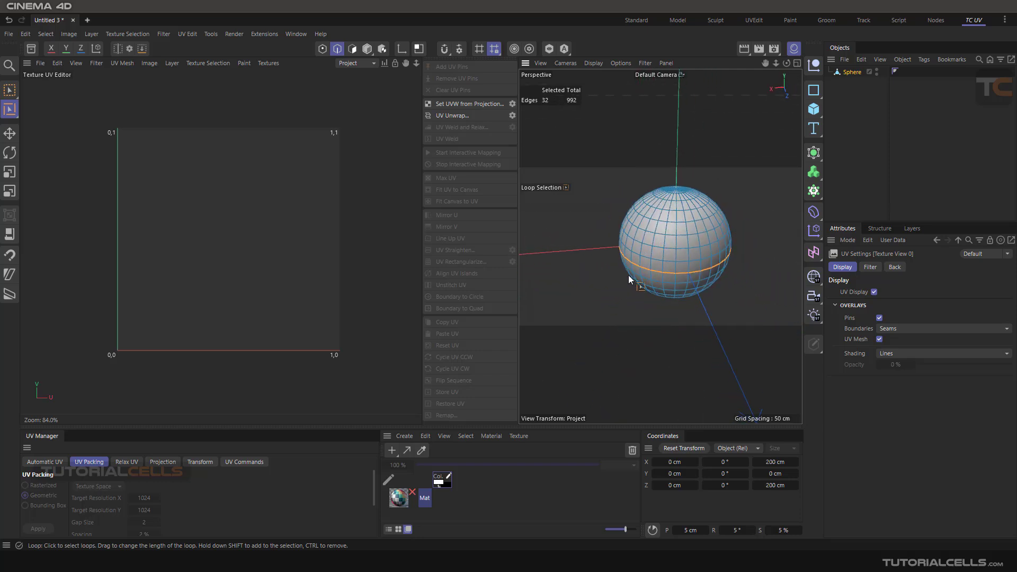
left_click(447, 115)
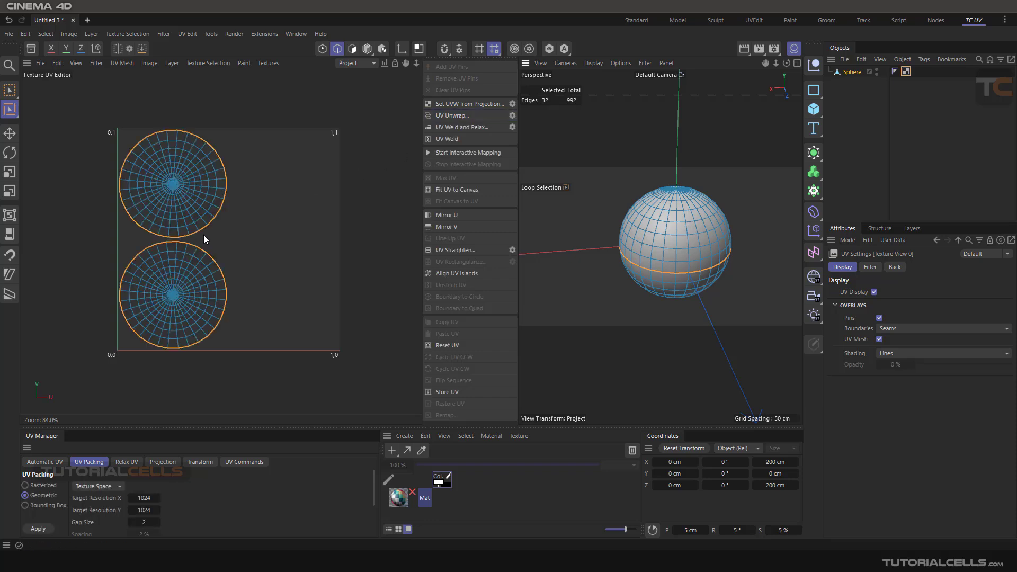
Display the UV Map texture in the UV editor and on the sphere unwrapped along its equator
left_click(275, 65)
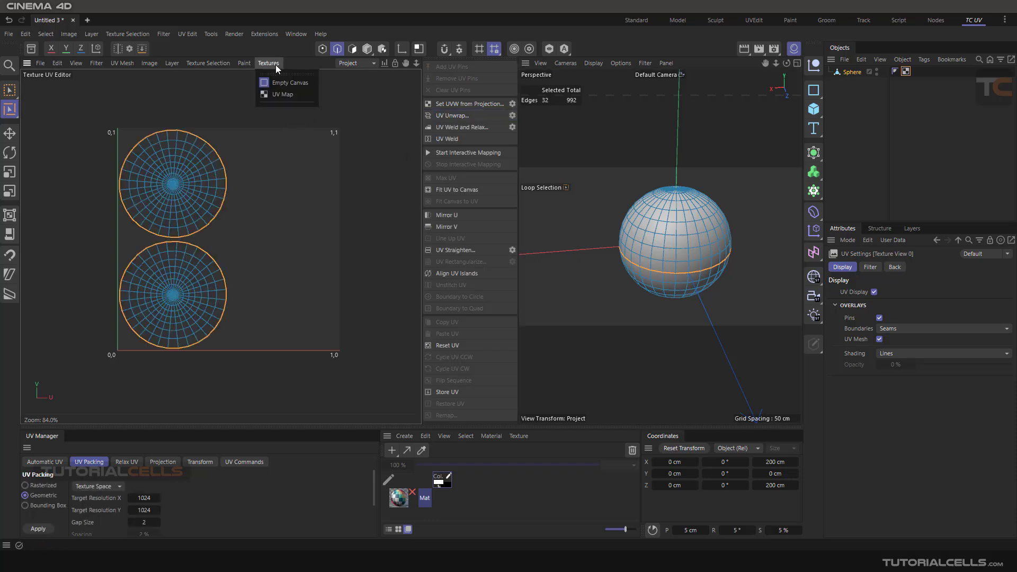
left_click(326, 95)
left_click_drag(685, 233, 656, 255, "alt")
scroll(657, 239, "up", 5)
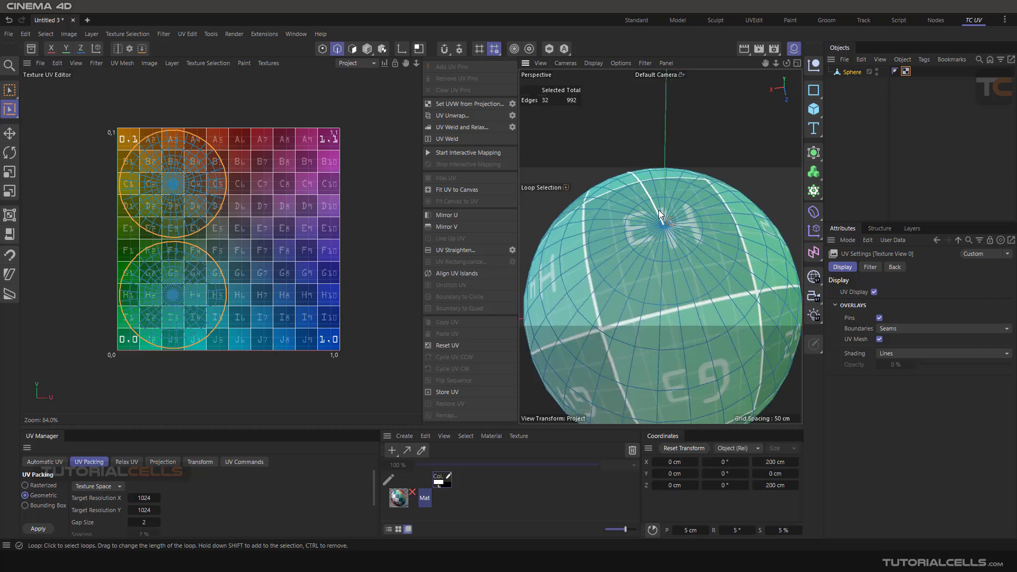
Switch to polygon mode with the Move tool and examine the UV Map texture around the sphere's equator seam and poles
left_click(355, 47)
scroll(636, 222, "down", 3)
scroll(659, 227, "down", 3)
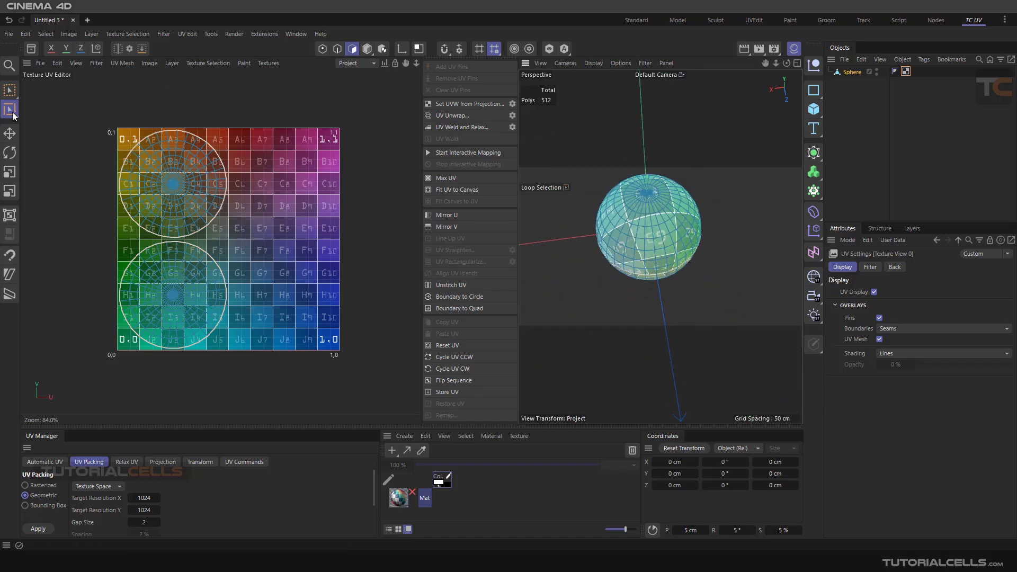
left_click(11, 134)
left_click_drag(595, 281, 589, 195, "alt")
middle_click_drag(675, 301, 665, 244, "alt")
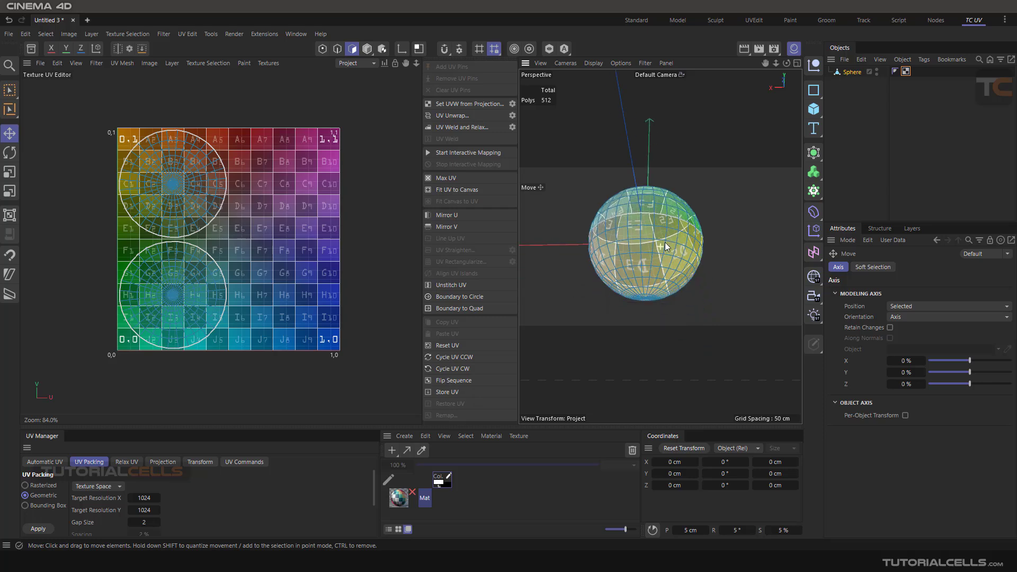
left_click_drag(666, 244, 666, 312, "alt")
scroll(645, 218, "up", 5)
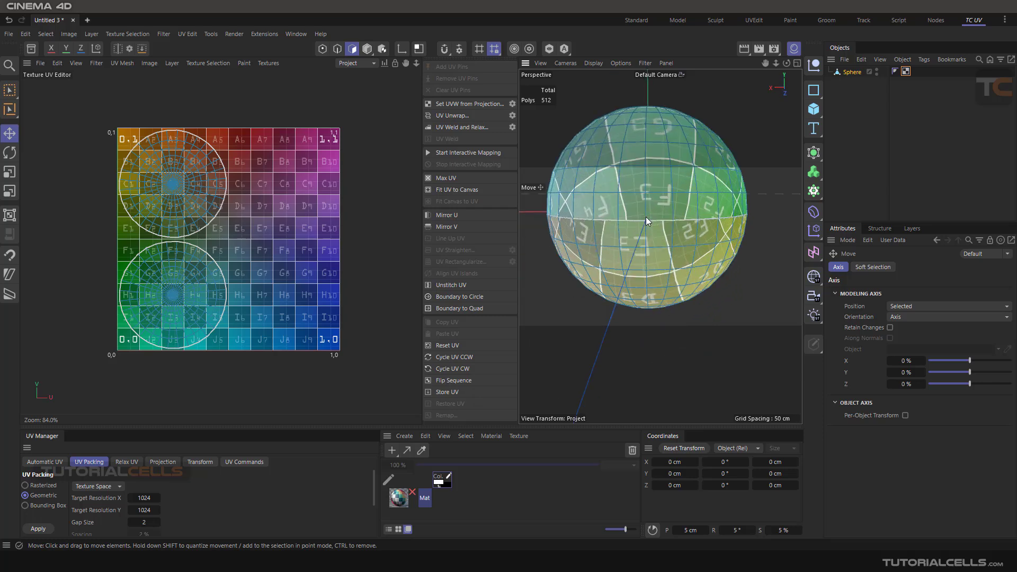
scroll(585, 138, "down", 5)
middle_click_drag(595, 146, 611, 193, "alt")
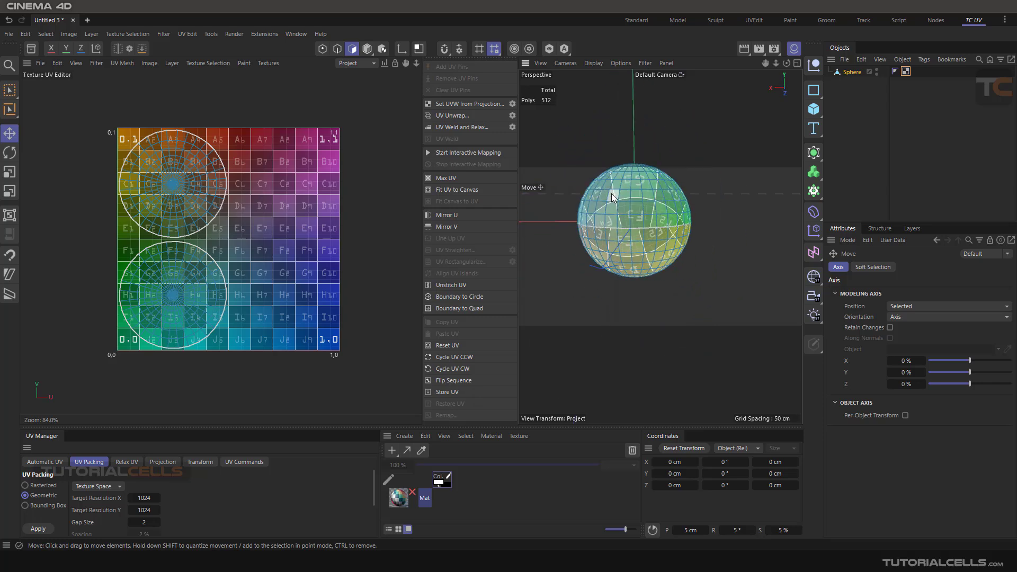
left_click_drag(611, 198, 682, 257, "alt")
middle_click_drag(582, 201, 641, 243, "alt")
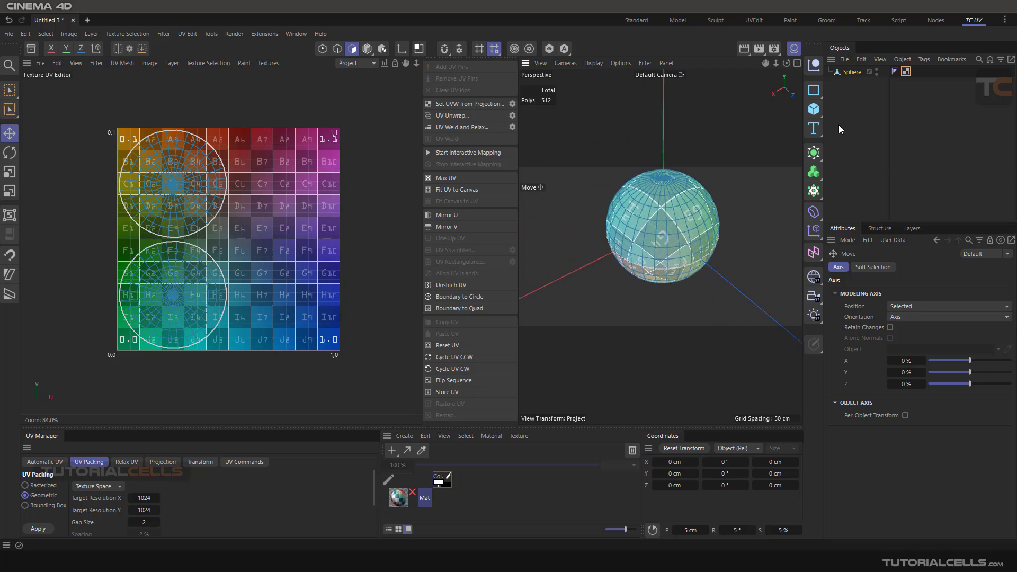
Delete the sphere object and set the UV editor background to Empty Canvas
left_click(849, 72)
key("Delete")
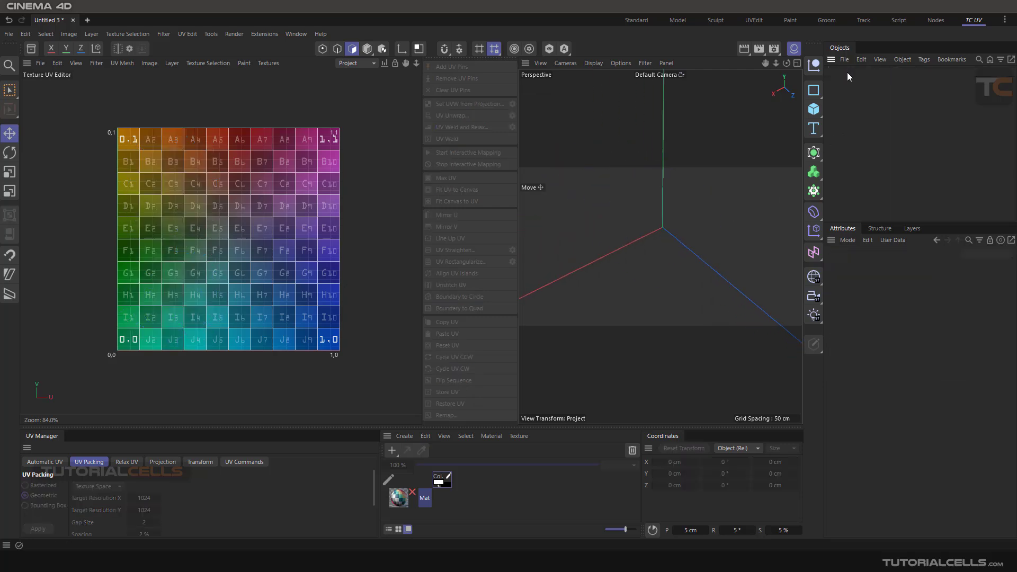
left_click(269, 65)
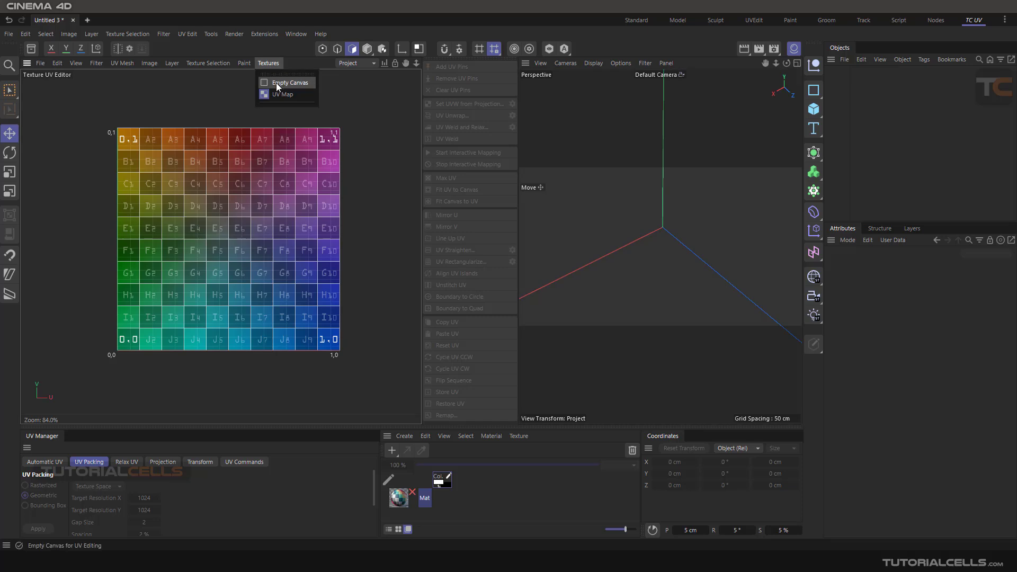
left_click(276, 82)
Add a Torus primitive and make it an editable polygon object
left_click(812, 110)
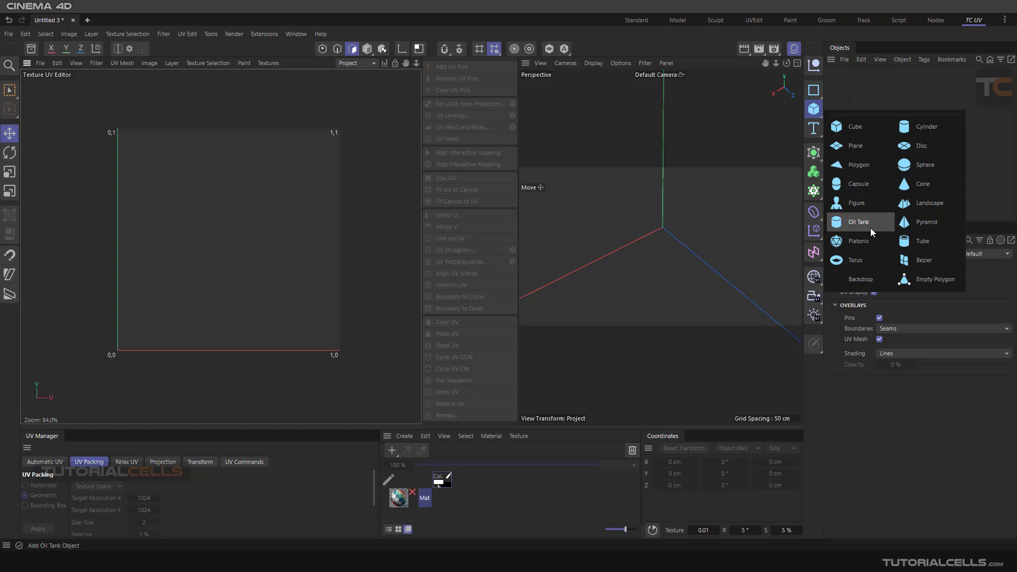
left_click(869, 259)
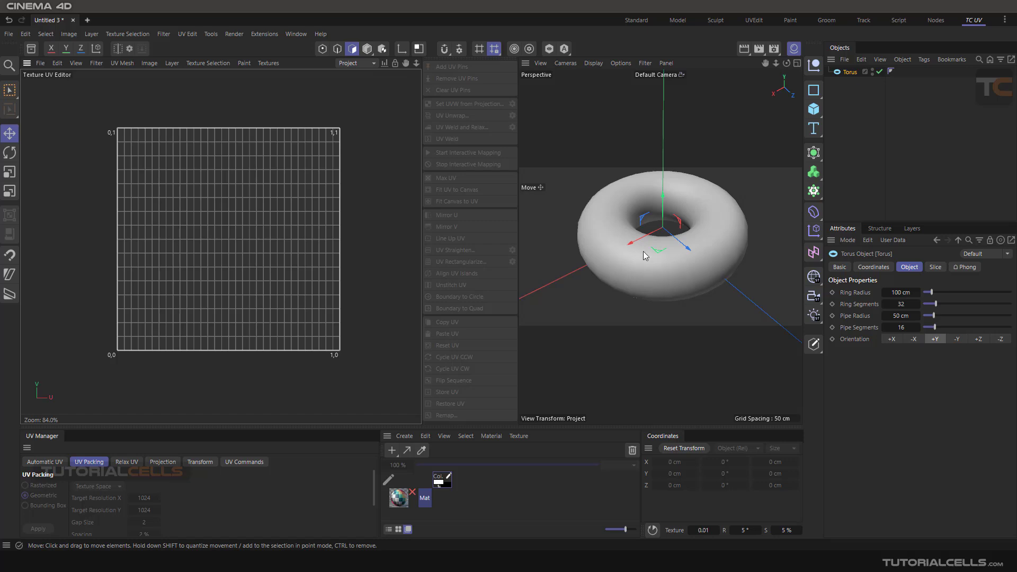
middle_click_drag(645, 225, 639, 235, "alt")
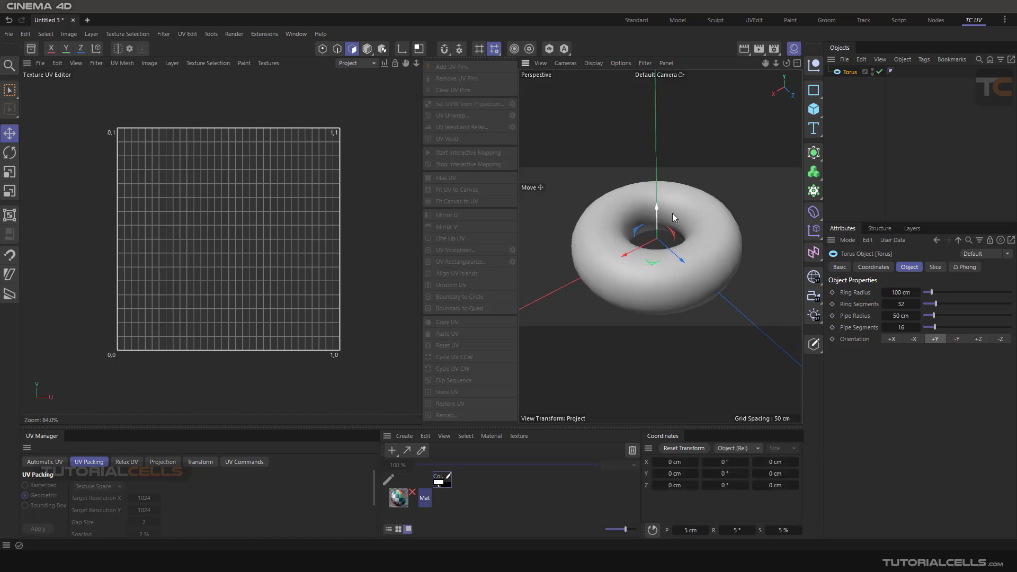
left_click(812, 347)
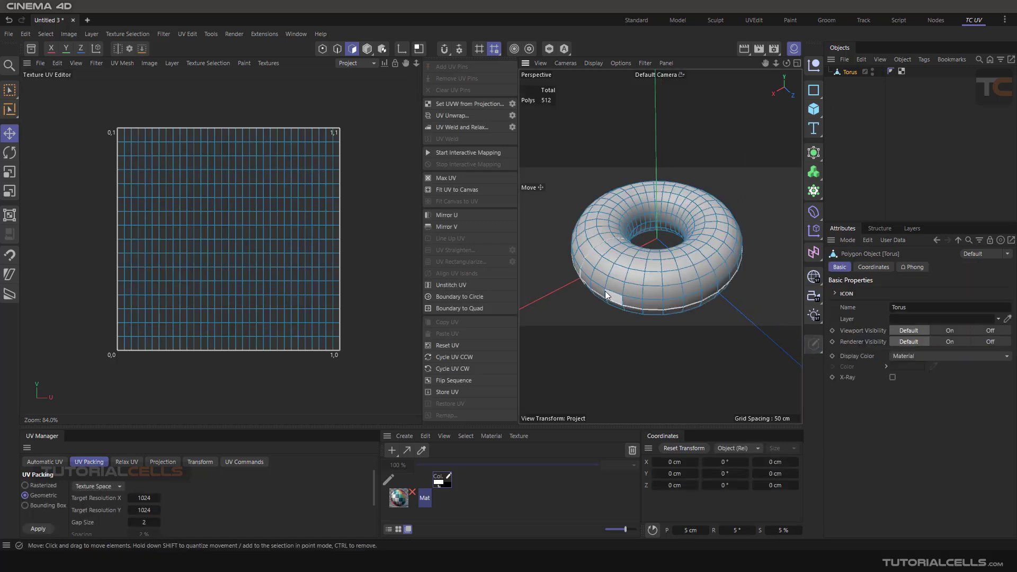
left_click_drag(643, 273, 666, 233, "alt")
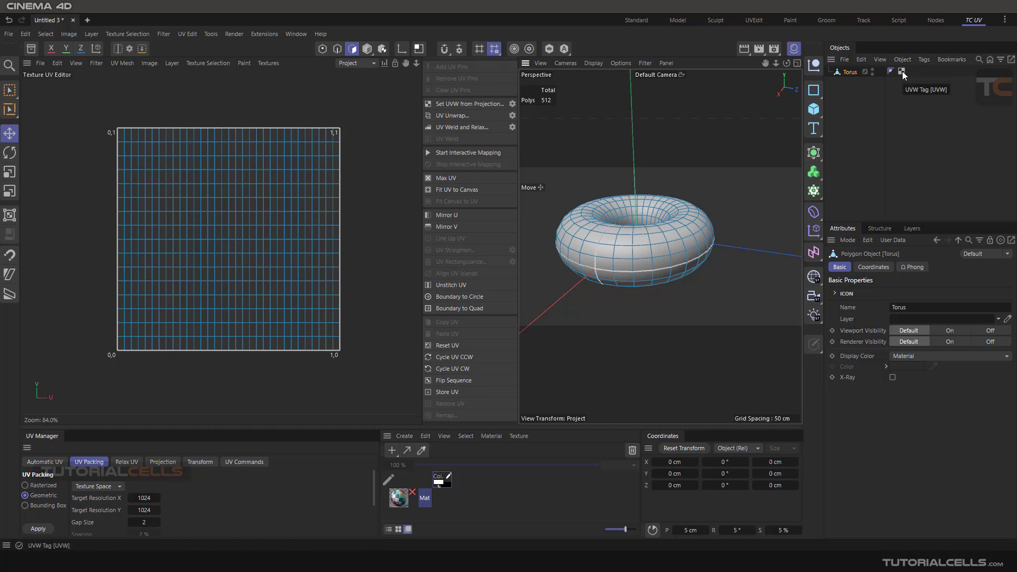
Unwrap the torus's UVs using its existing seams and open the Relax UV settings
left_click(457, 115)
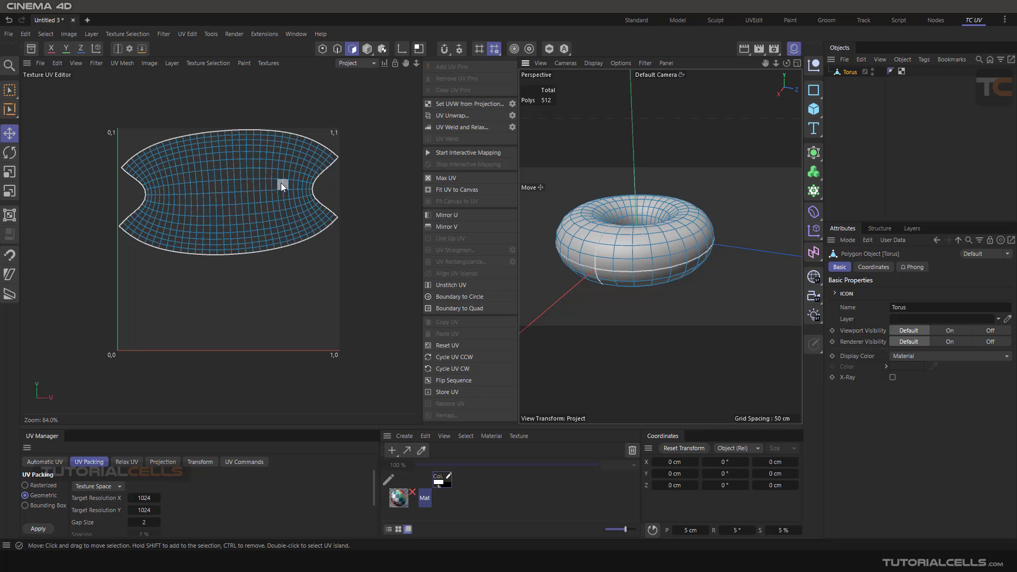
left_click(126, 461)
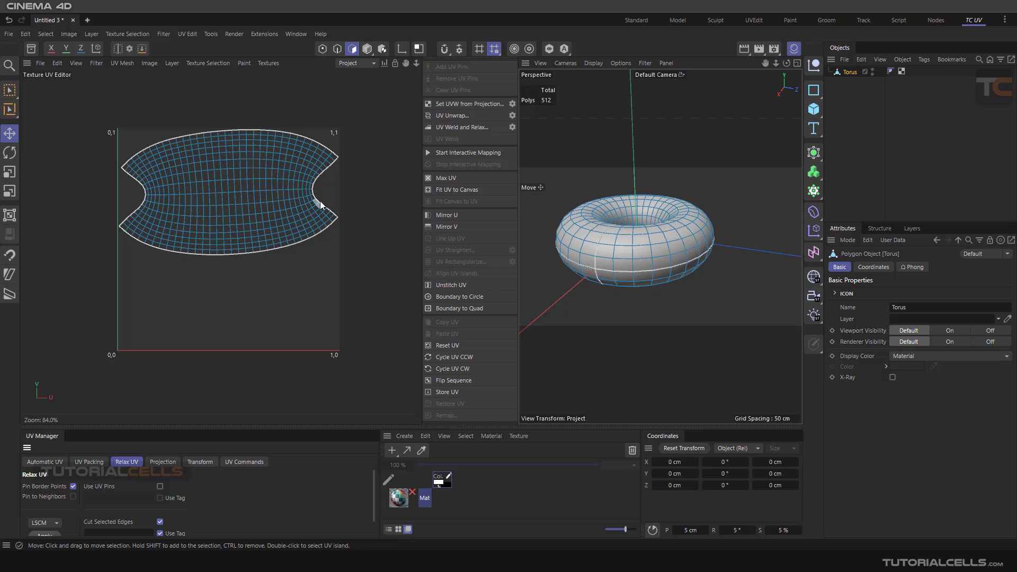
Display the UV Map texture in the UV editor and examine how it wraps around the torus
scroll(297, 185, "up", 2)
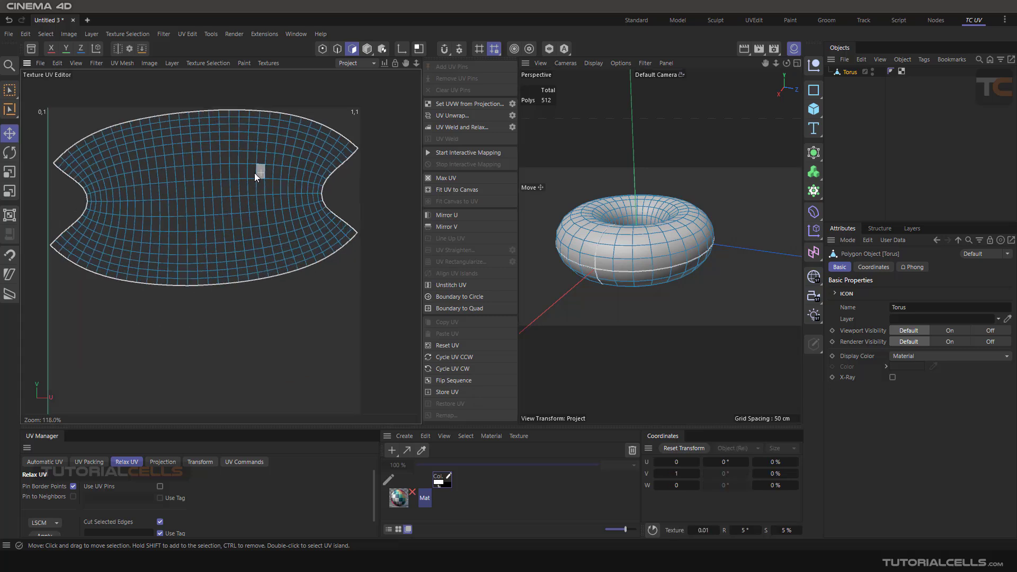
left_click(254, 173)
left_click(268, 63)
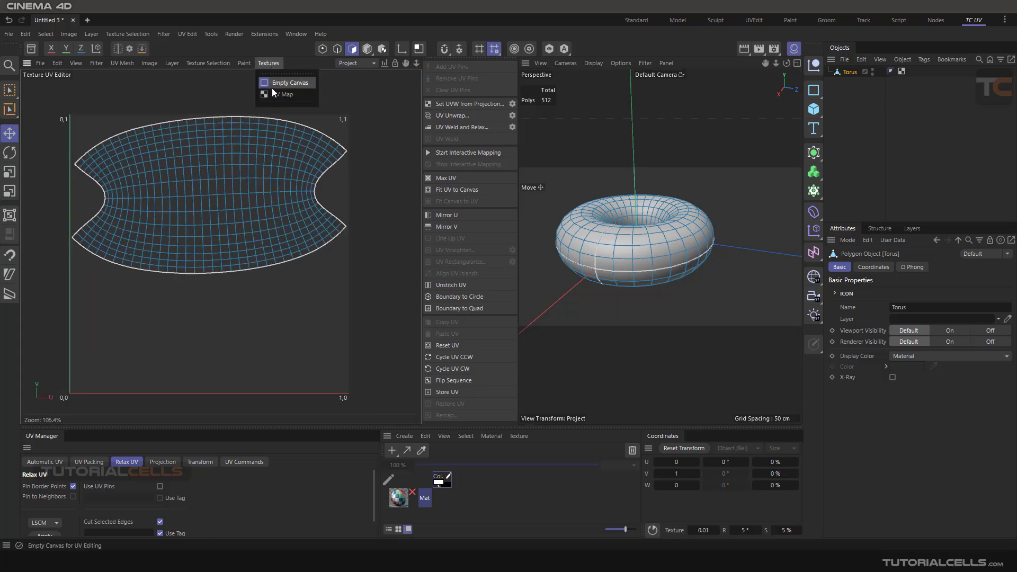
left_click(272, 88)
left_click_drag(568, 252, 692, 277, "alt")
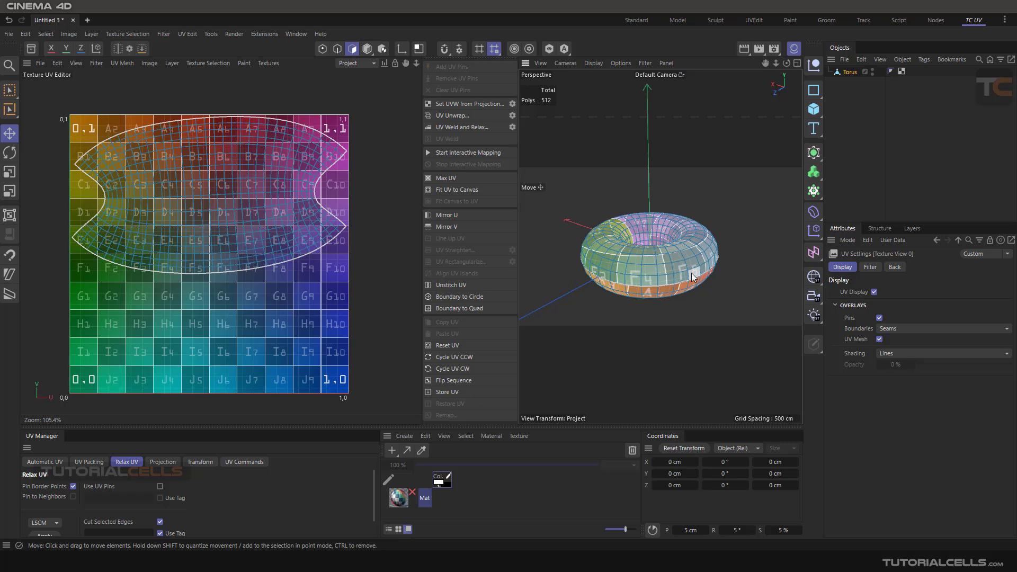
Delete the torus's UVW tag and set the UV editor background to Empty Canvas
left_click(901, 71)
key("Delete")
scroll(675, 218, "up", 5)
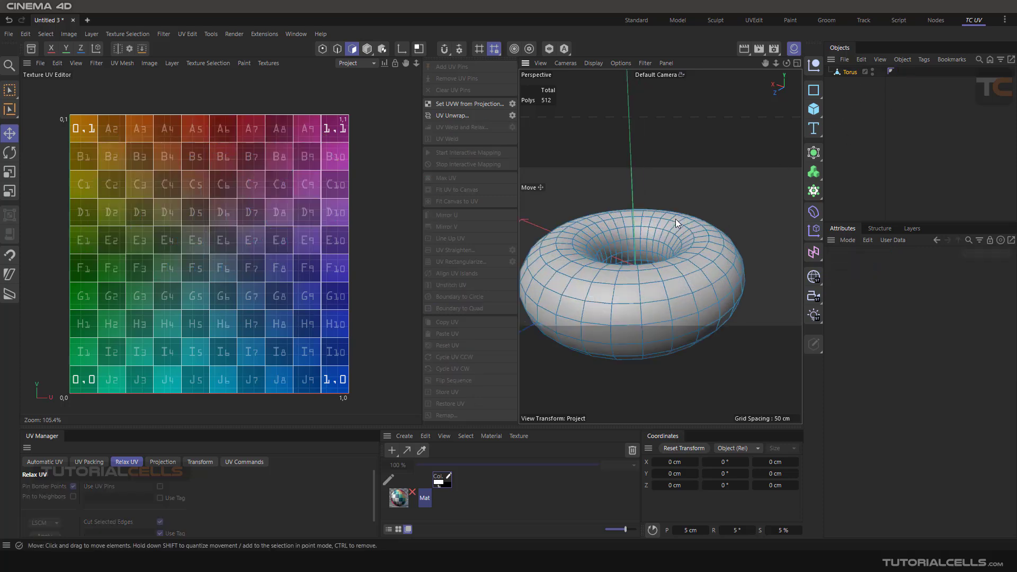
left_click(268, 63)
left_click(278, 81)
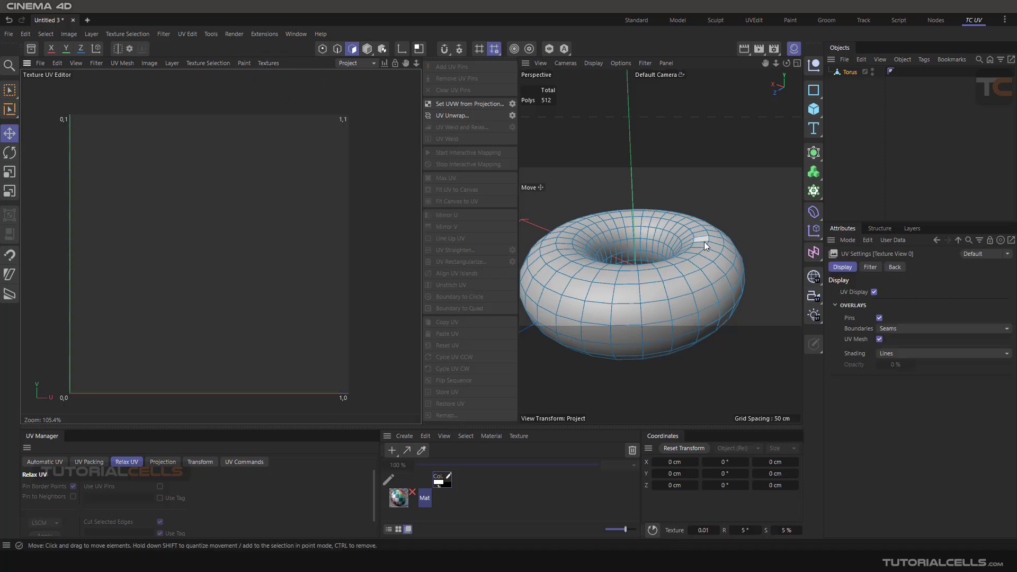
Switch the torus to edge mode and activate the Loop Selection tool
scroll(638, 293, "down", 5)
scroll(648, 255, "up", 5)
mouse_move(648, 254)
left_mouse_down("alt")
mouse_move(636, 291)
mouse_move(638, 258)
left_mouse_up("alt")
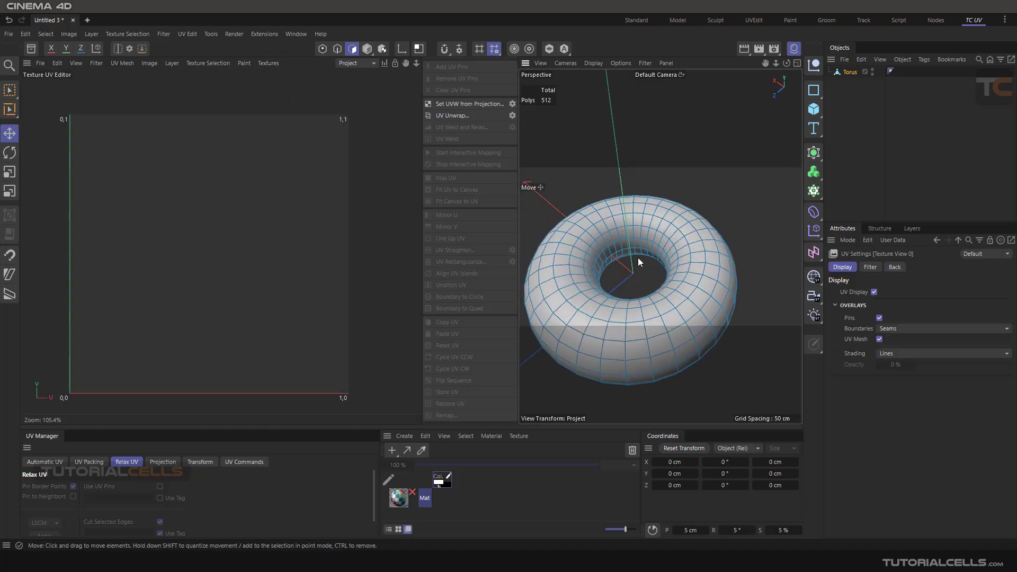
left_click(338, 49)
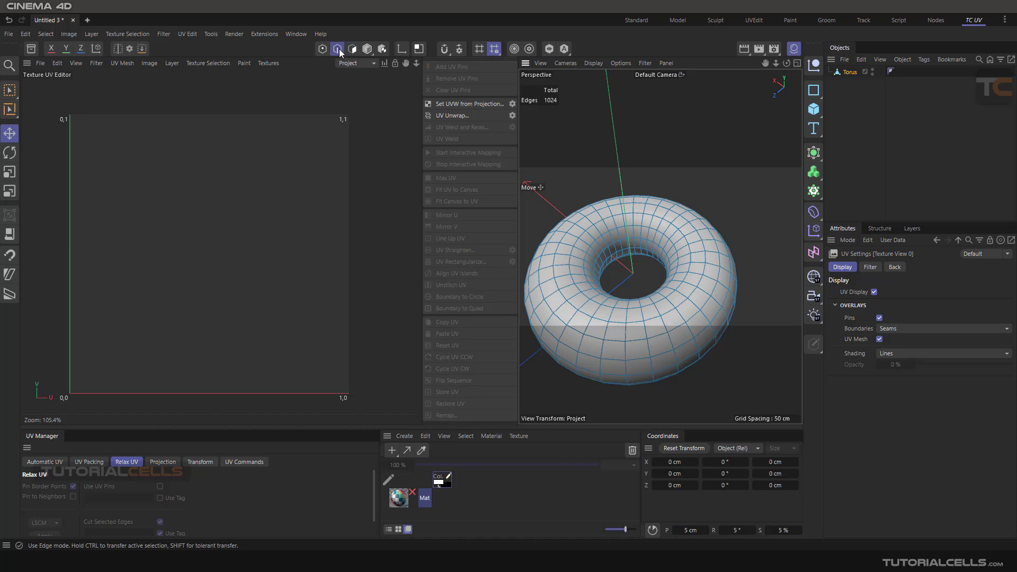
left_click(9, 109)
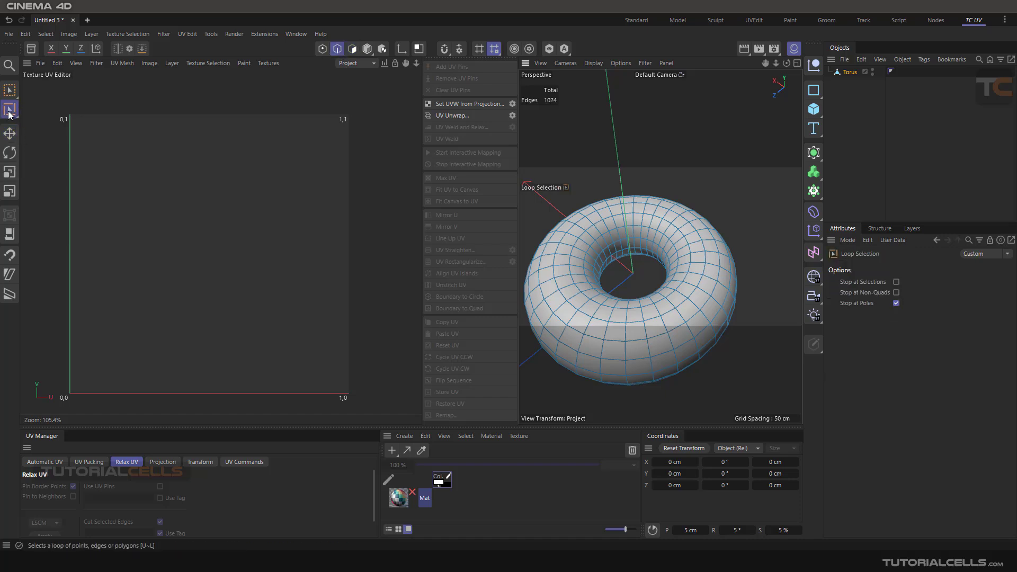
left_click(46, 33)
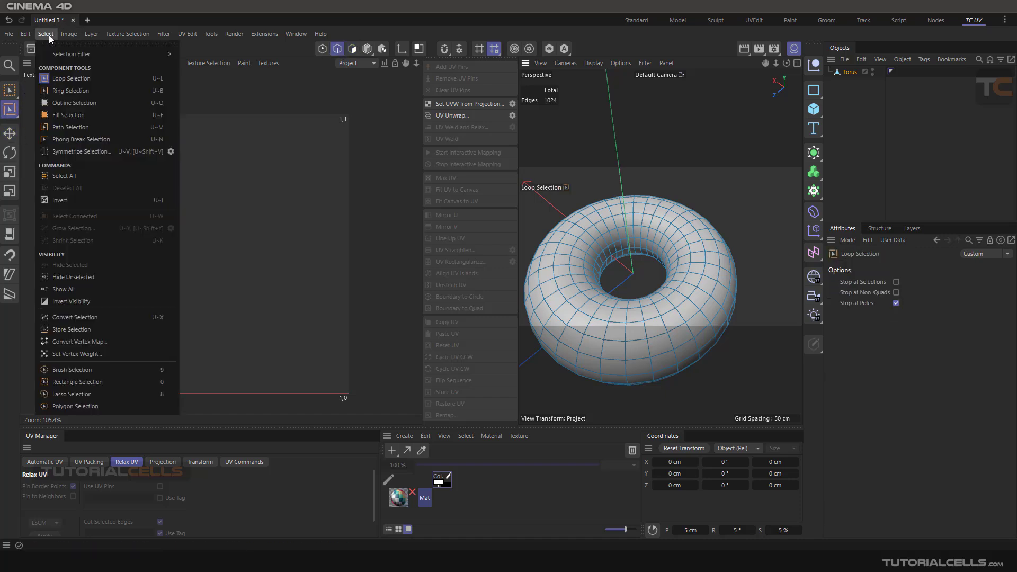
left_click(63, 91)
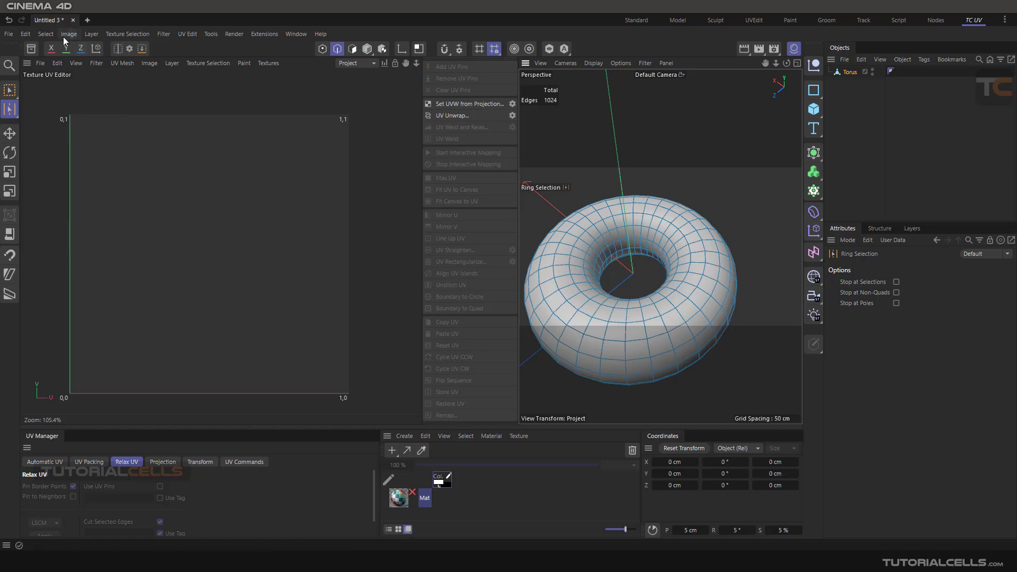
left_click(46, 34)
left_click(71, 78)
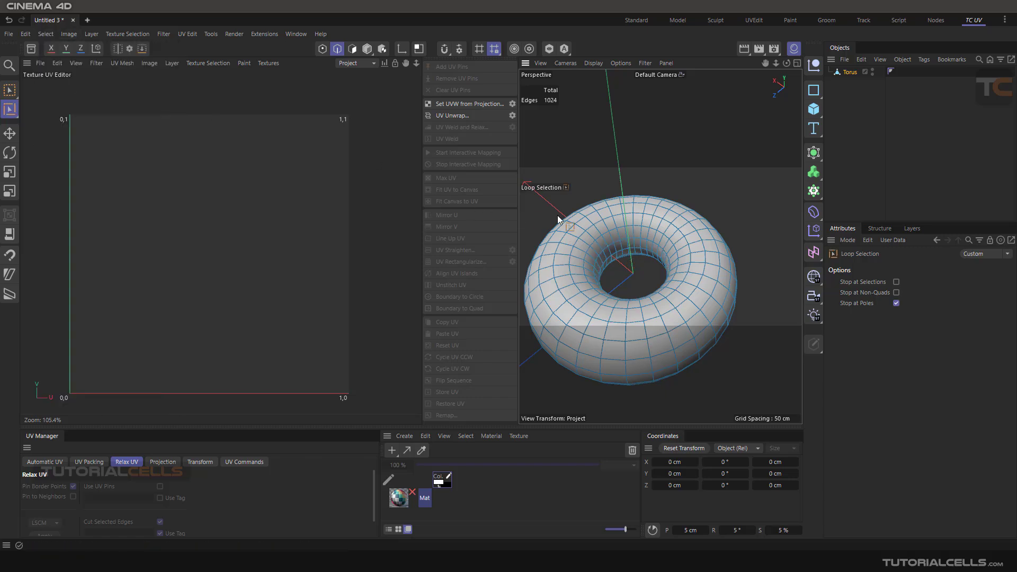
Select one cross-section edge loop of the torus together with the edge loop around its inner hole
left_click(608, 256)
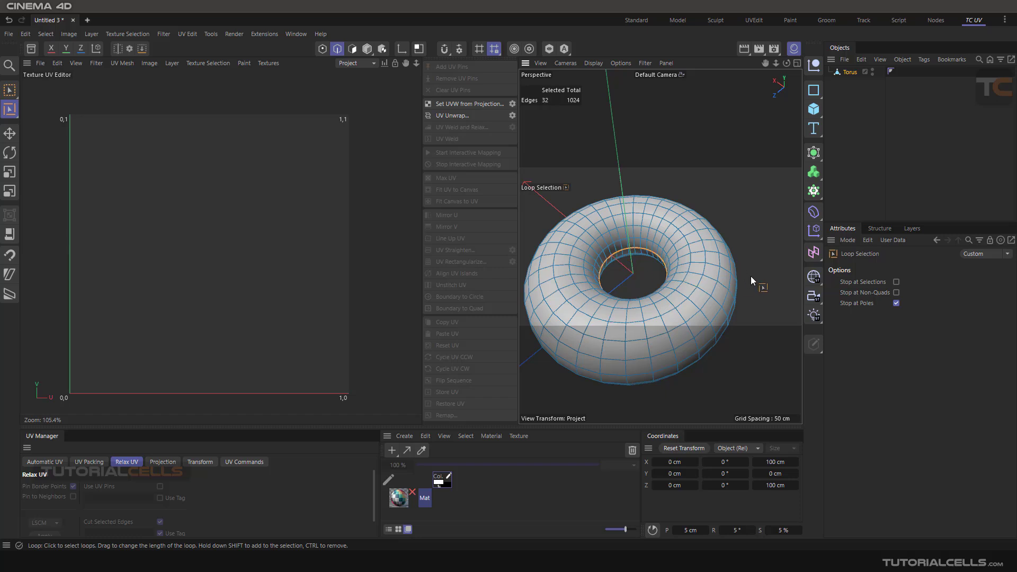
left_click(683, 299)
left_click_drag(684, 299, 704, 265, "alt")
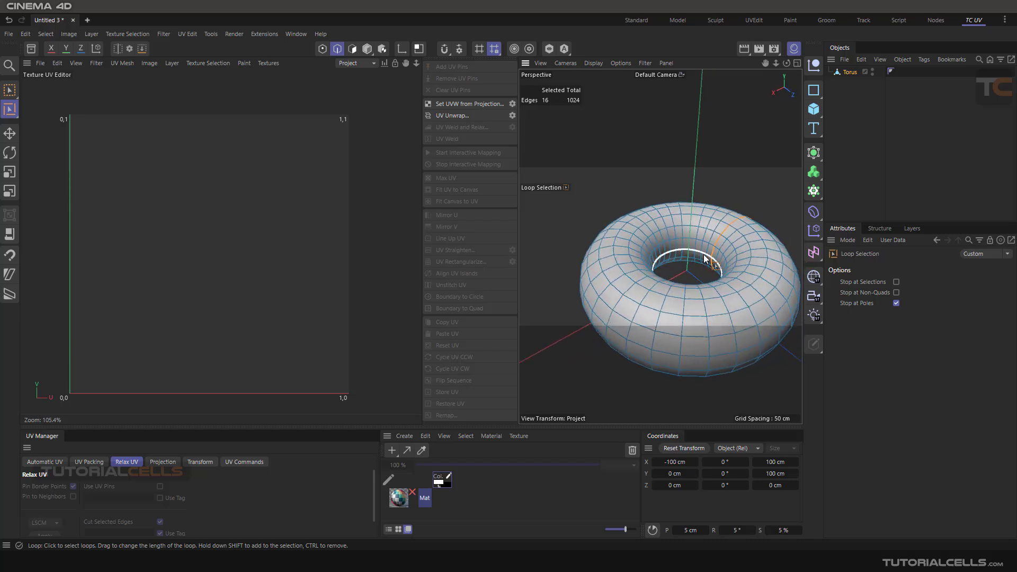
left_click(701, 287, "shift")
Unwrap the torus's UVs with UV Unwrap, using the selected edge loops as seams
scroll(690, 268, "down", 4)
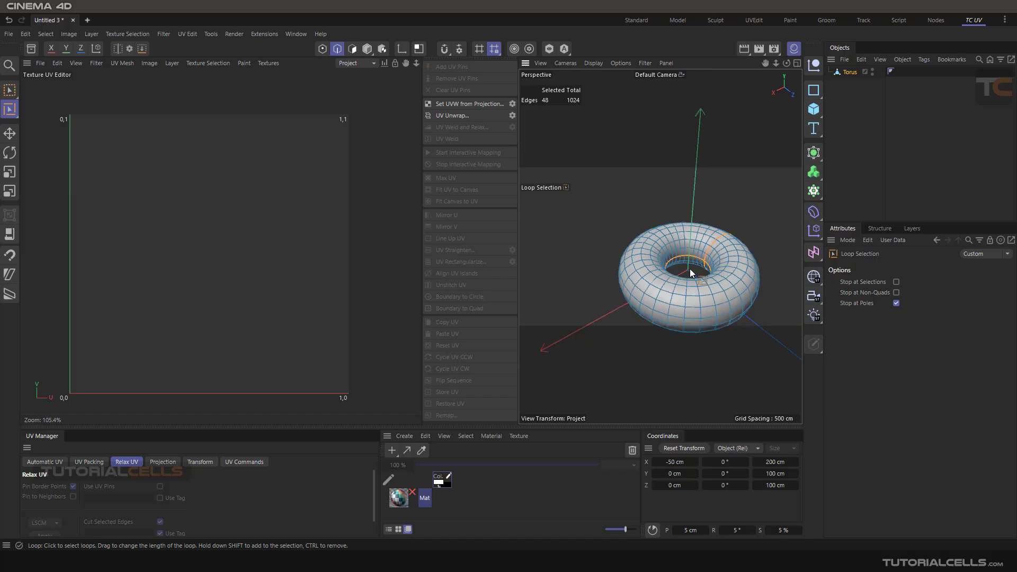
left_click_drag(690, 268, 700, 232, "alt")
scroll(700, 231, "up", 3)
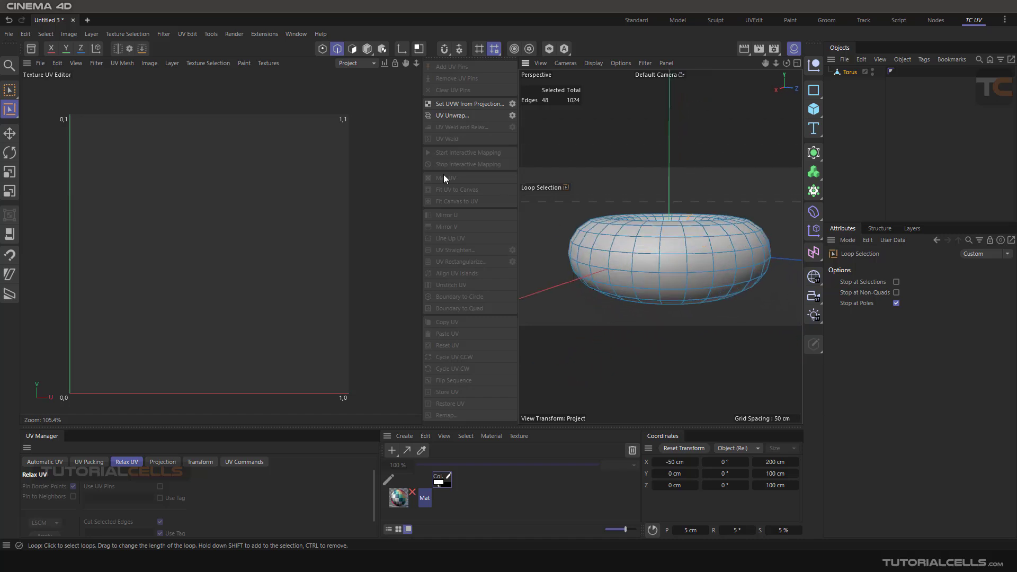
left_click(511, 116)
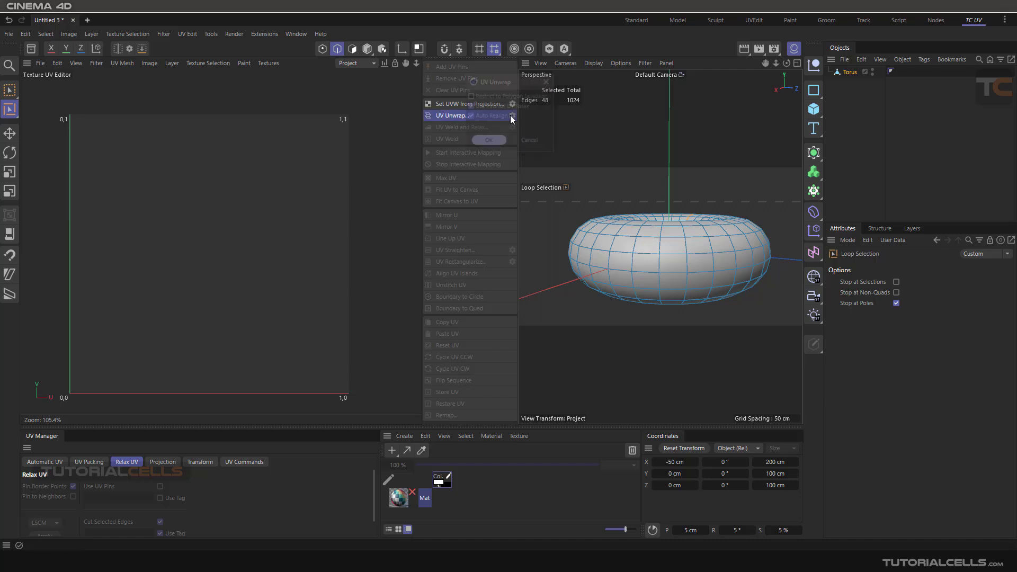
left_click(488, 142)
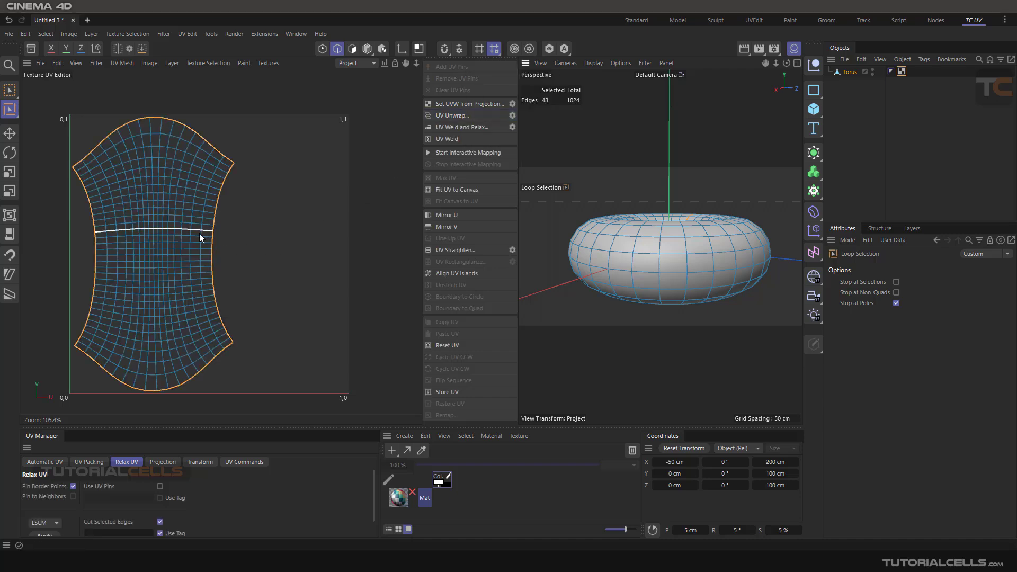
Select only the curved upper and lower border loops of the UV island
left_click(216, 128)
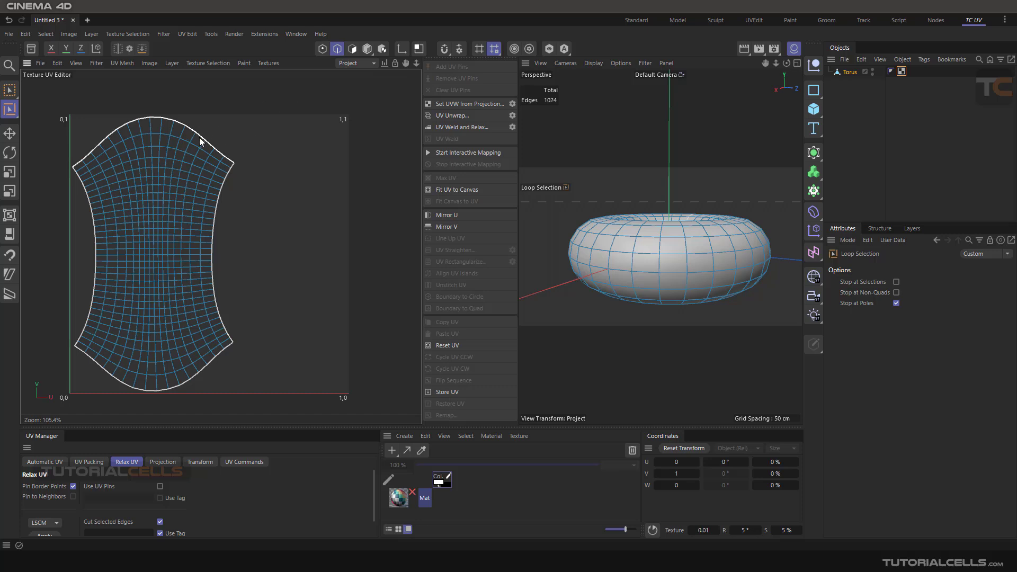
left_click(200, 138)
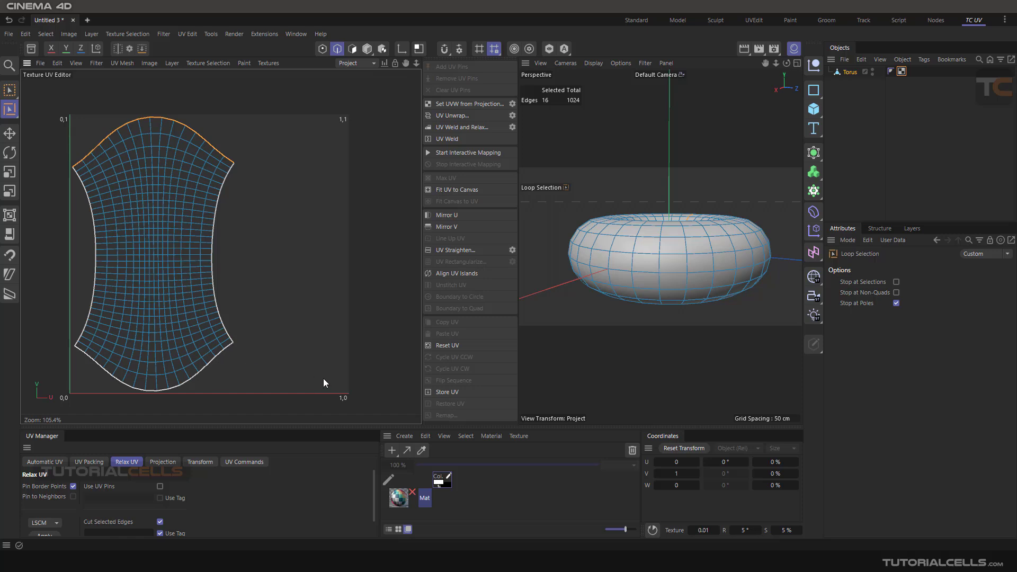
left_click(220, 351, "shift")
Straighten the two selected UV borders, undo it, and straighten them again with Auto Align disabled
left_click(447, 250)
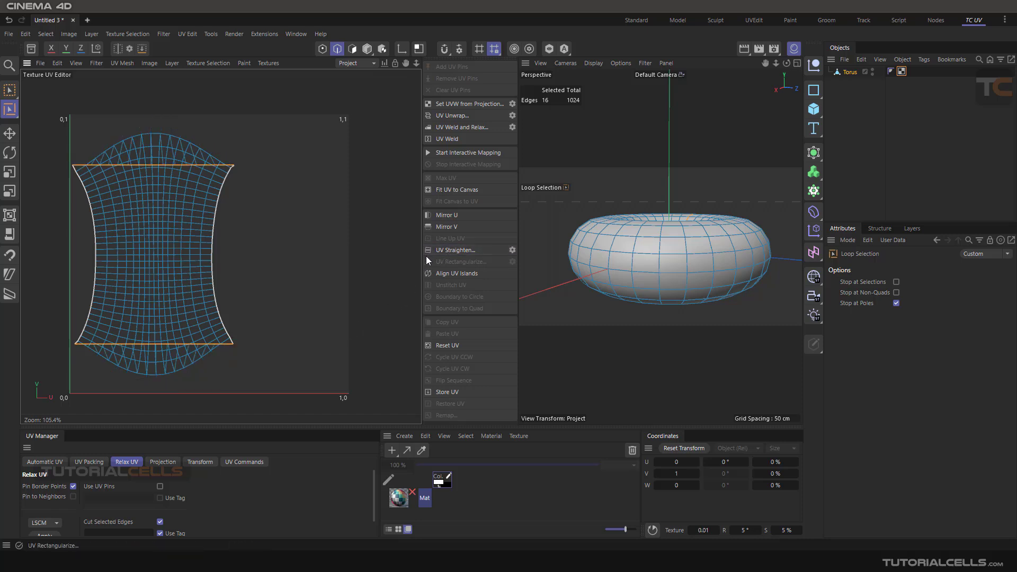
key("ctrl+z")
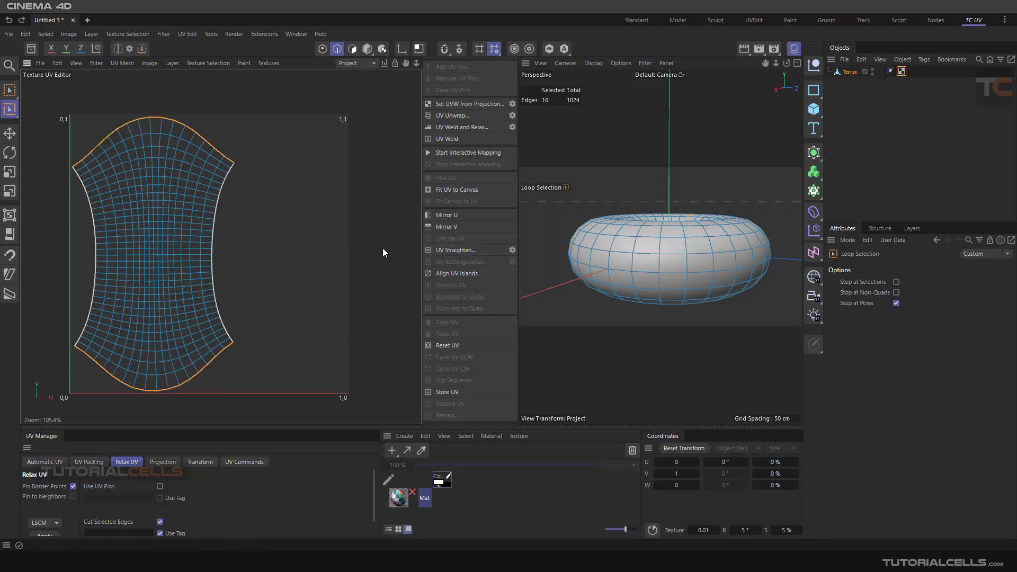
left_click(512, 250)
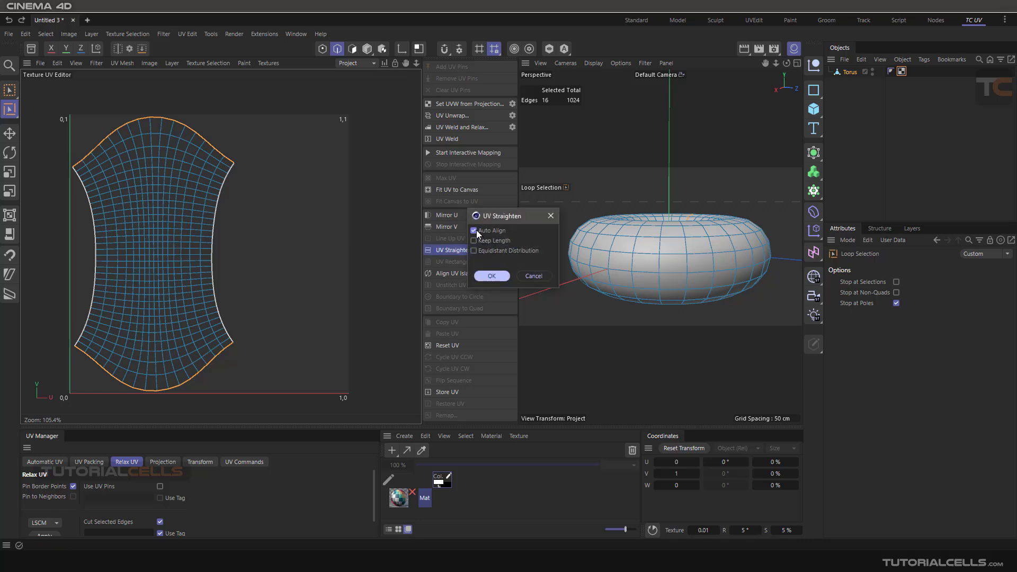
left_click(491, 275)
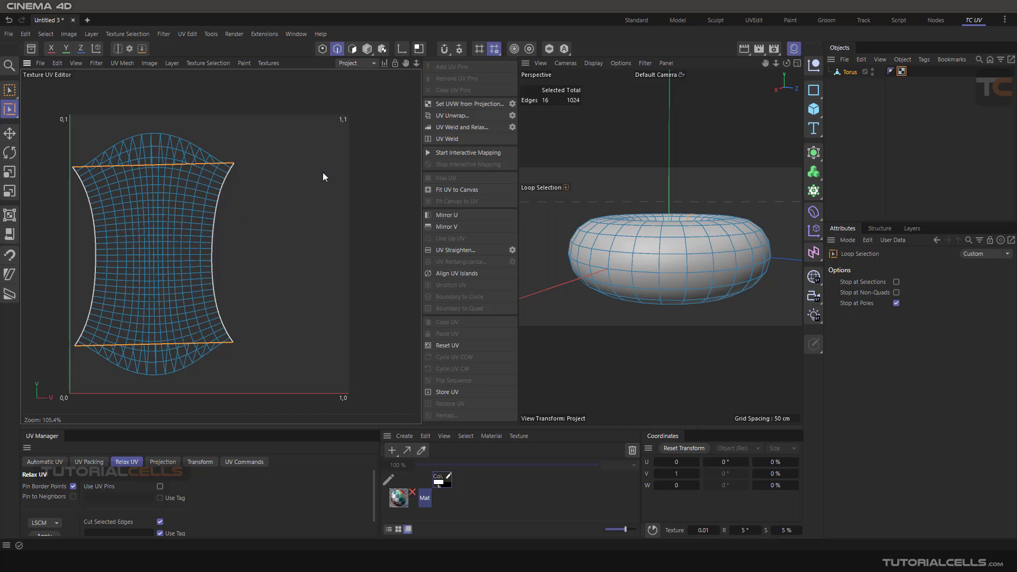
Move both straightened borders upward so the upper one clears the UV island's curved top rows
left_click(9, 137)
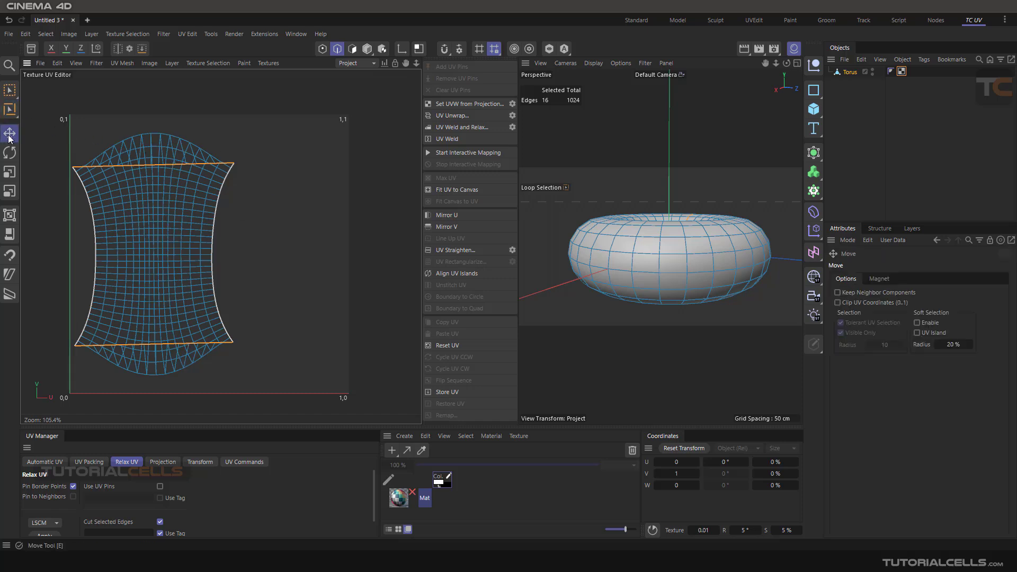
left_click_drag(84, 168, 89, 126)
left_click(277, 222)
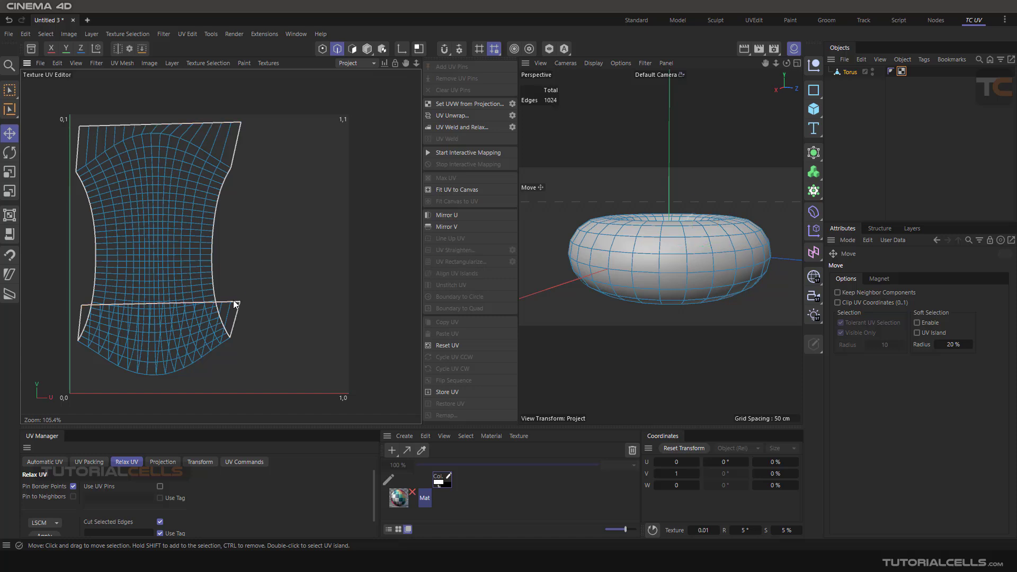
Move the straightened lower border down past the island's curved bottom rows and relax the UVs with LSCM and pinned border points
double_click(234, 300)
left_click(277, 289)
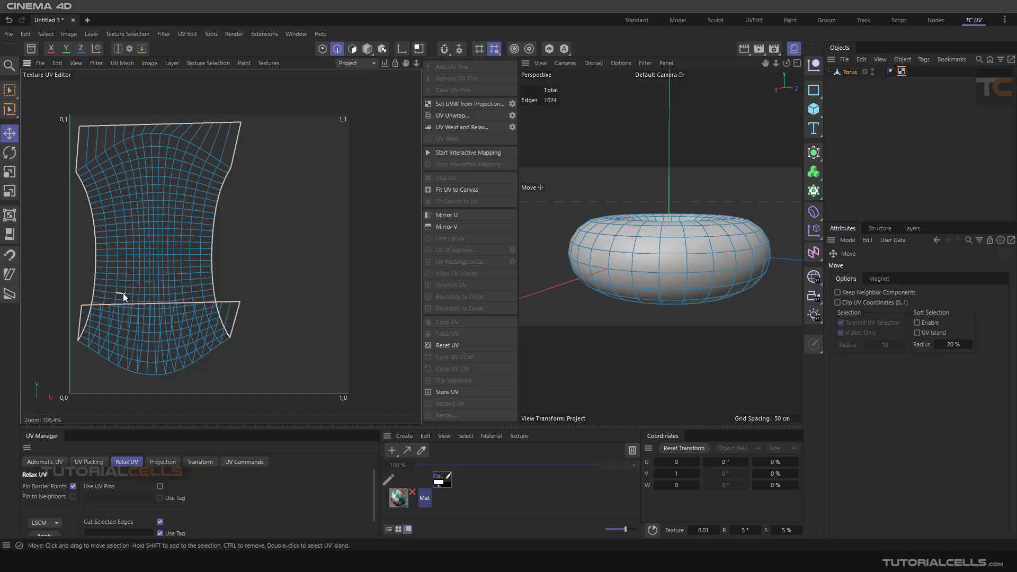
double_click(86, 305)
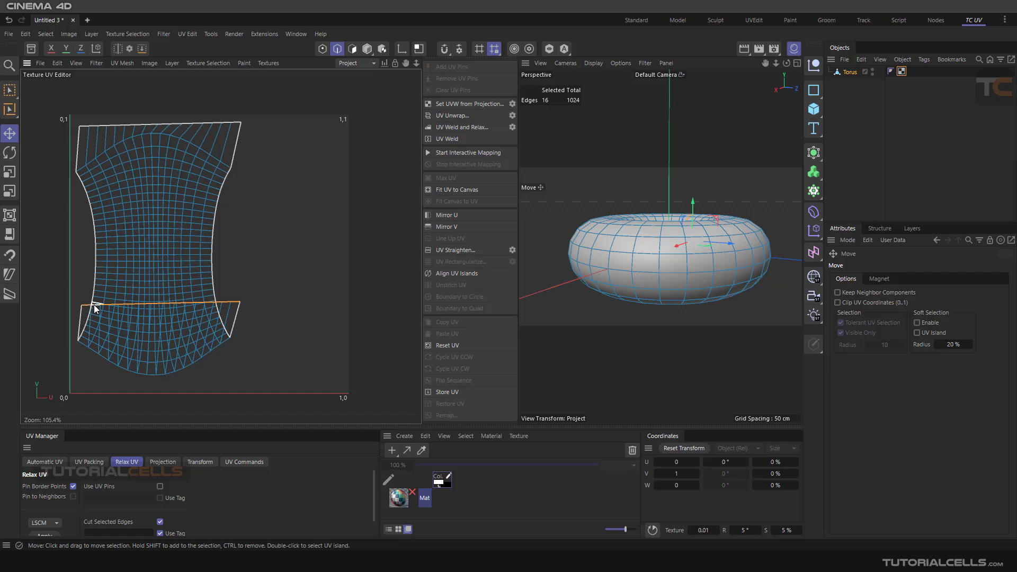
left_click_drag(94, 304, 87, 390)
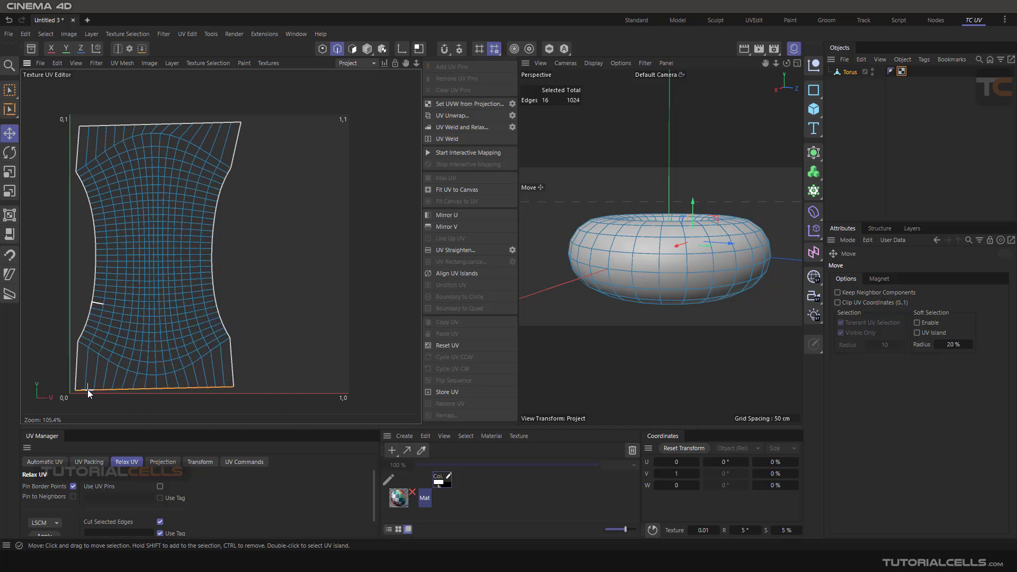
left_click(44, 534)
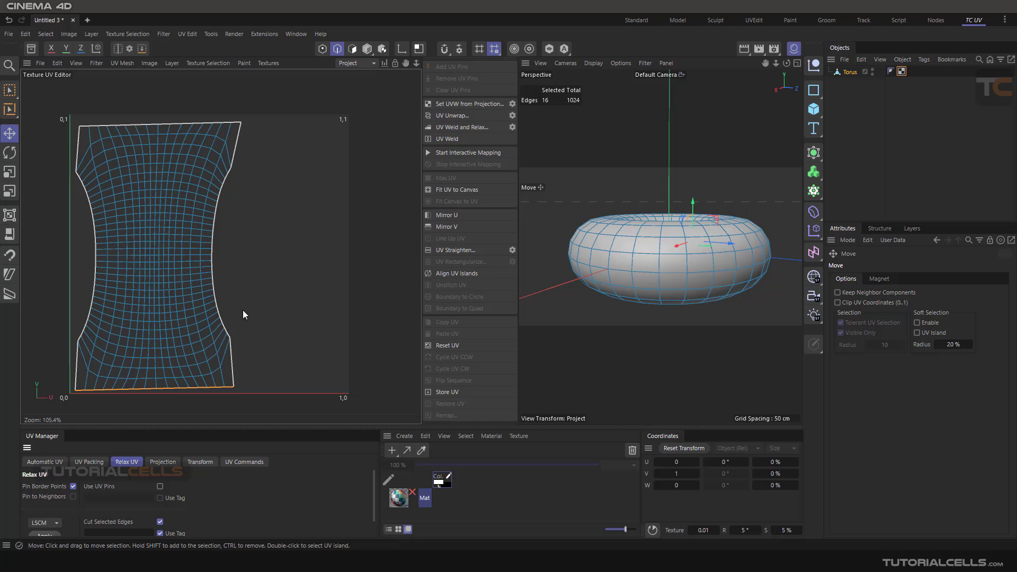
left_click_drag(663, 248, 676, 280, "alt")
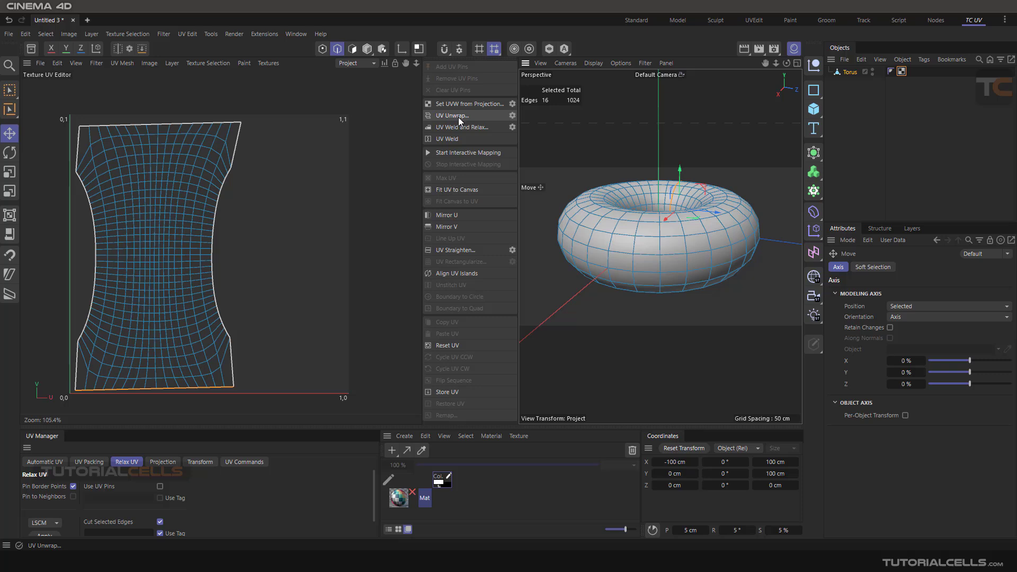
left_click(511, 116)
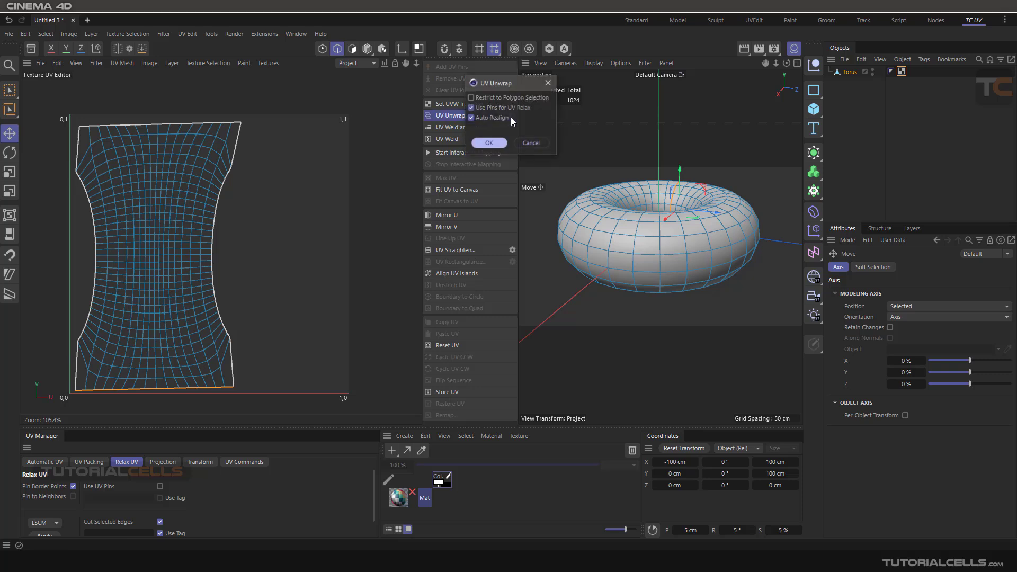
left_click(531, 143)
Select the cross-section edge loop across the middle of the UV island and unwrap the torus into two islands
scroll(183, 251, "up", 2)
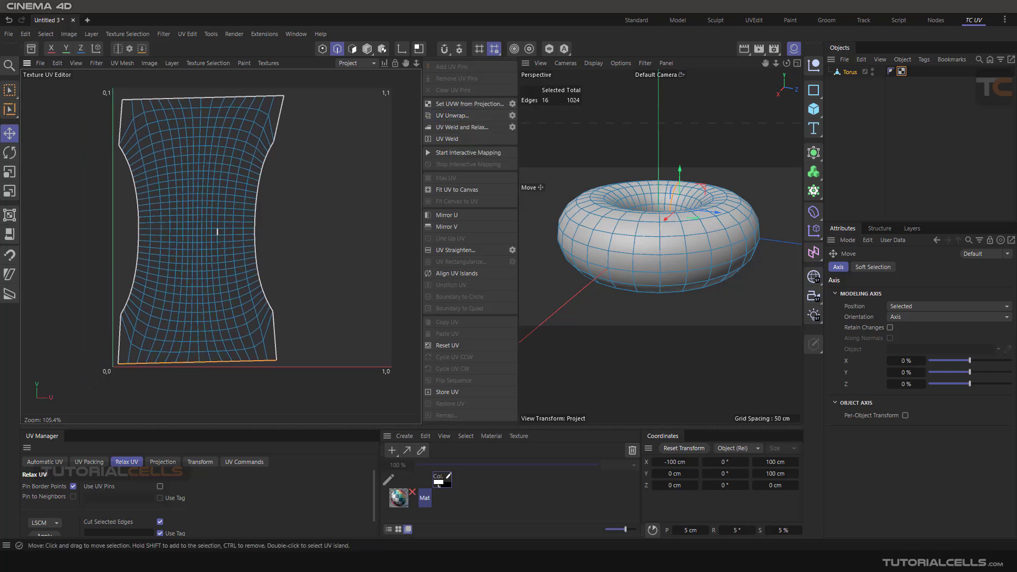
double_click(173, 217)
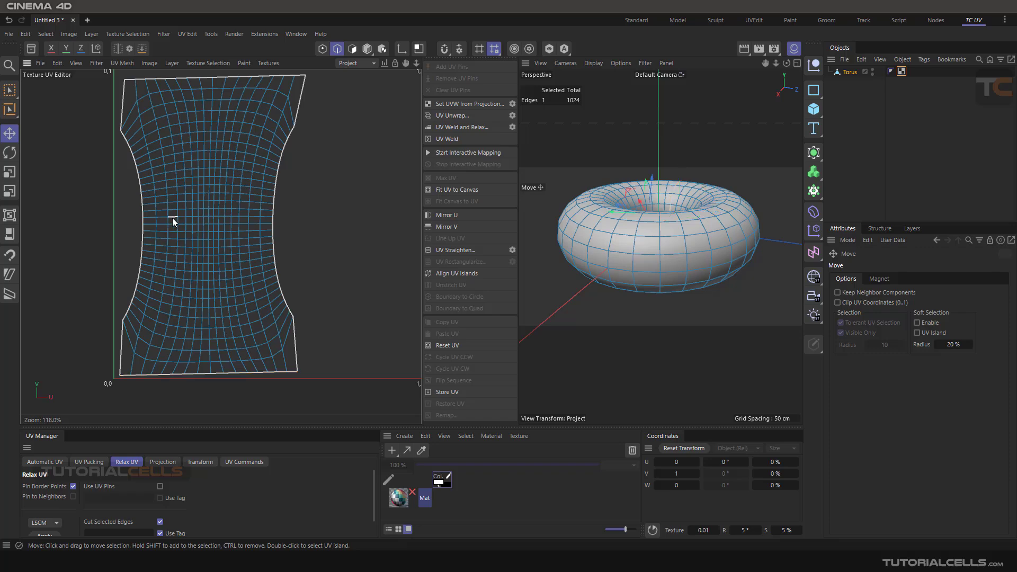
left_click(450, 116)
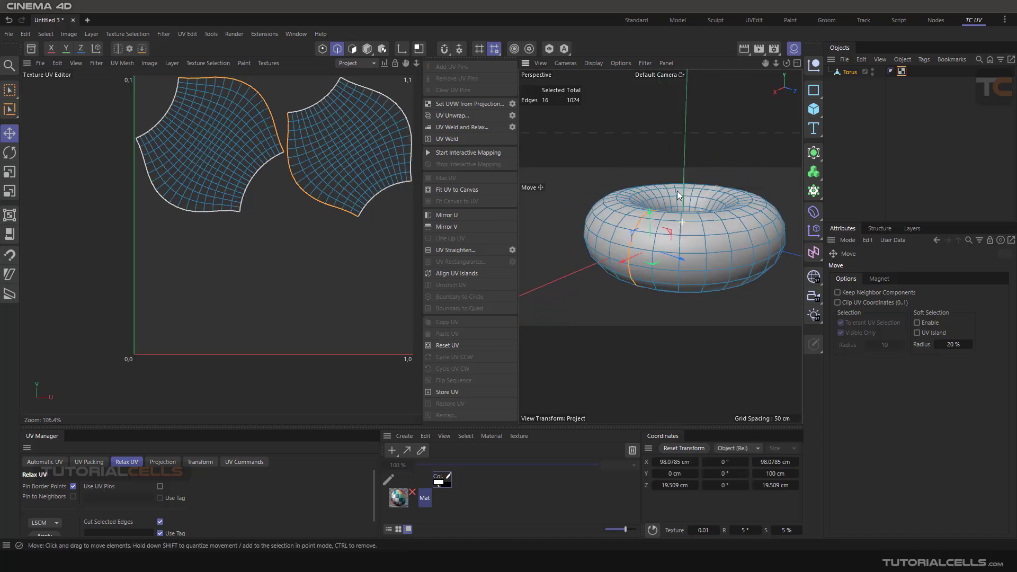
left_click_drag(677, 191, 665, 230, "alt")
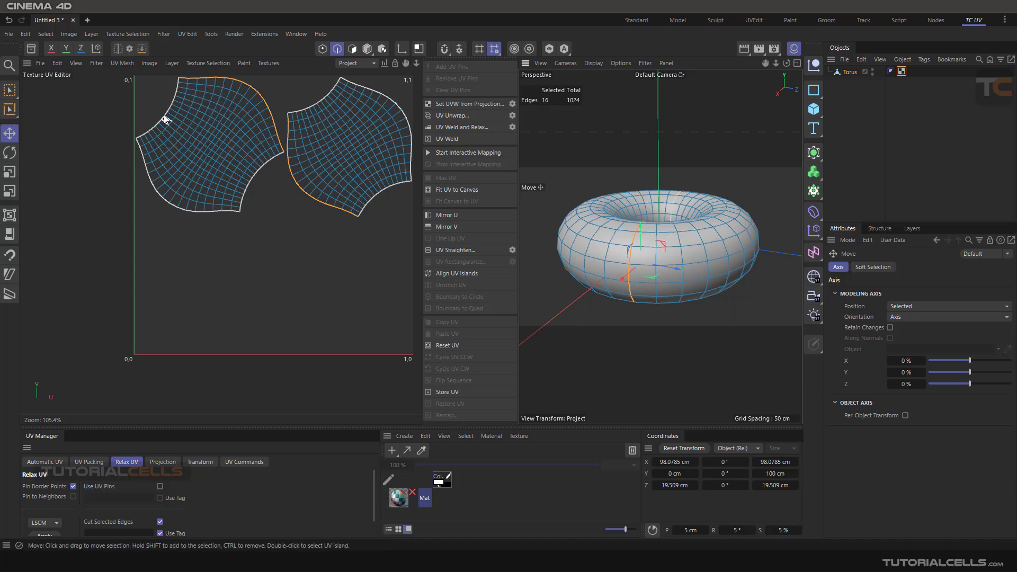
Display the UV map texture behind the islands and undo the torus unwrap that split it into two islands
left_click(263, 62)
left_click(279, 94)
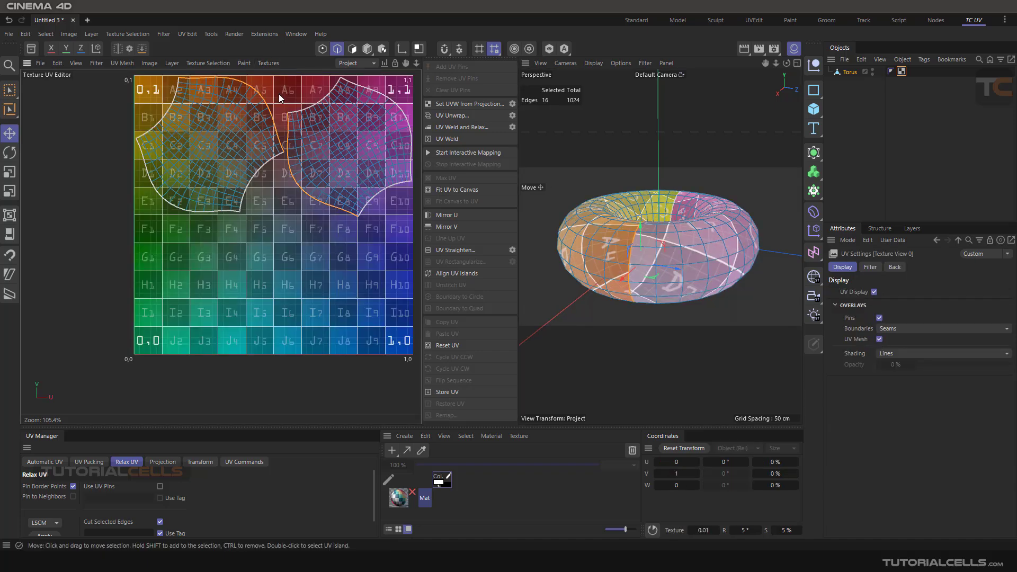
key("ctrl+z")
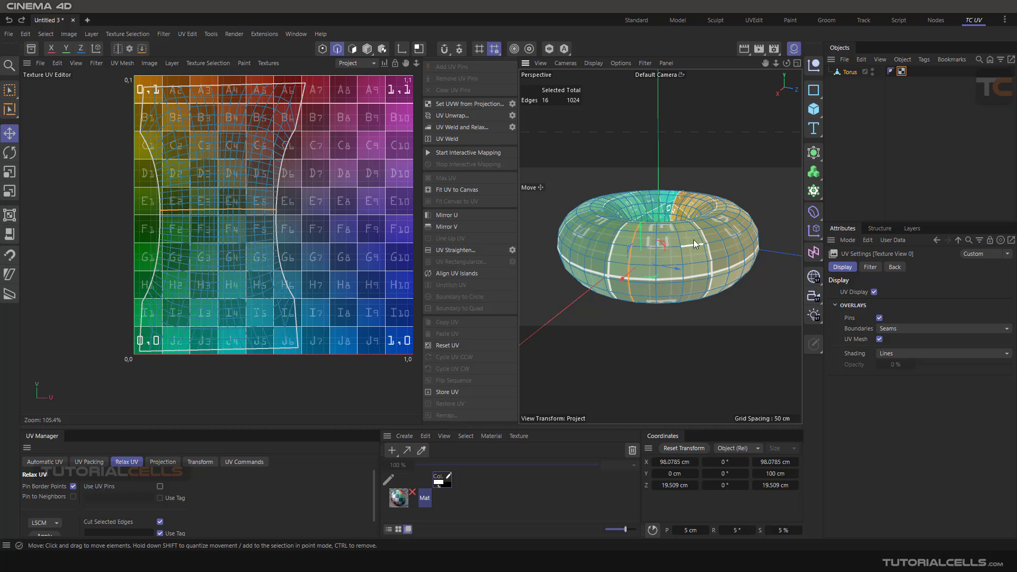
Undo the border straightening, moves and relaxing to restore the torus's single UV island with curved end borders
left_click_drag(640, 249, 706, 242, "alt")
left_click_drag(654, 275, 654, 249, "alt")
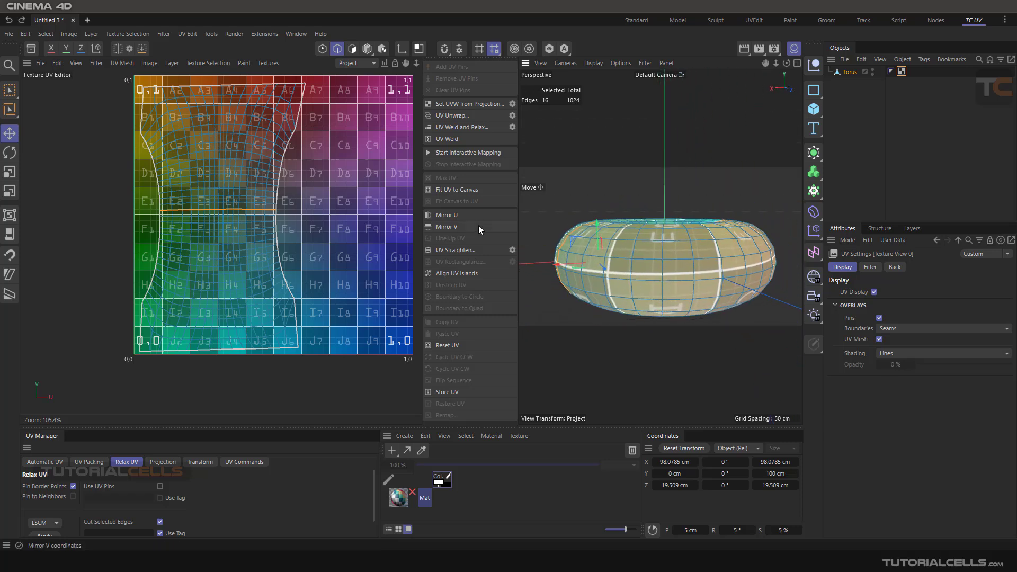
double_click(654, 249)
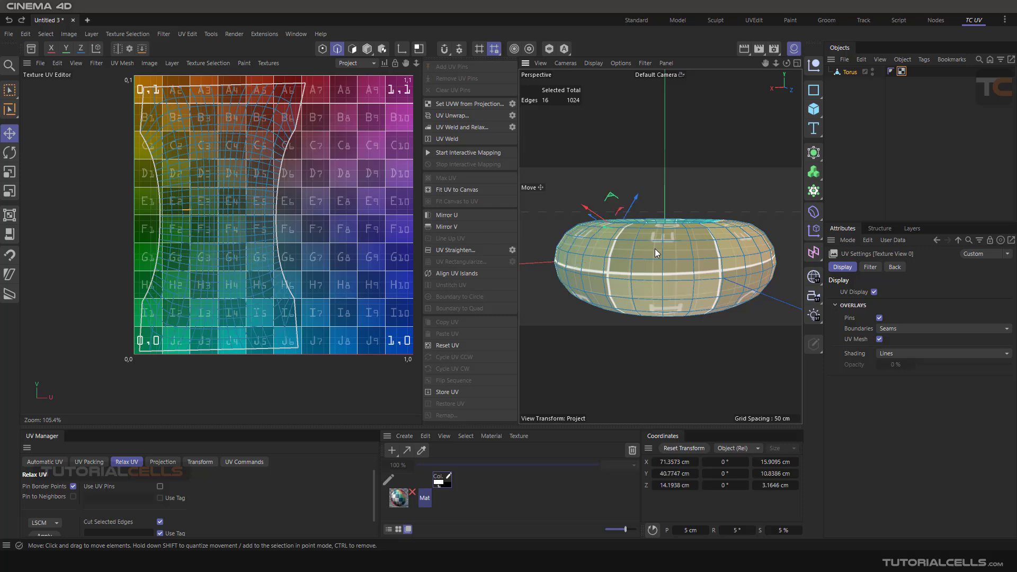
left_click_drag(275, 236, 281, 152)
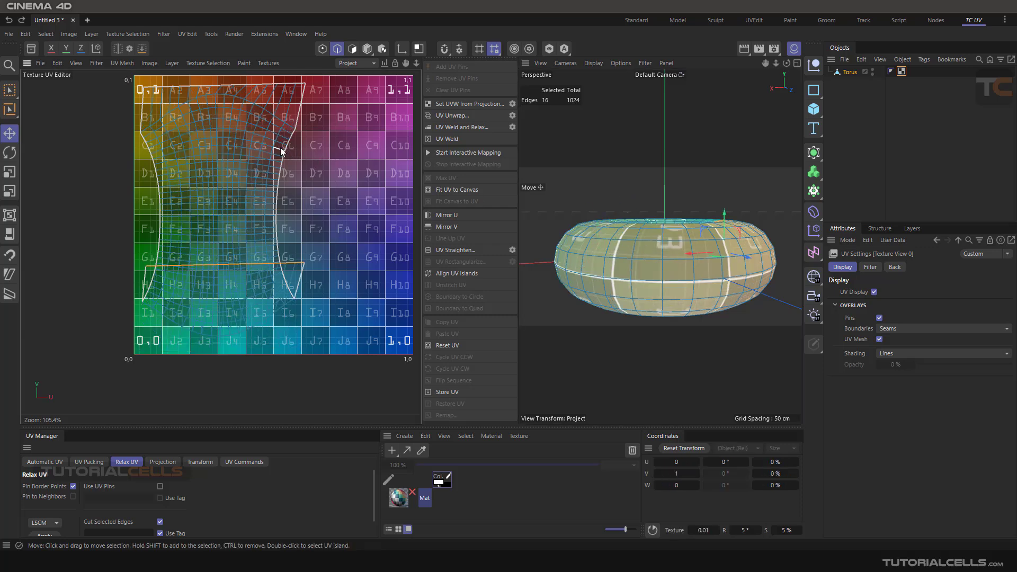
left_click(281, 152)
key("ctrl+z")
key("ctrl+z")
key("ctrl+z")
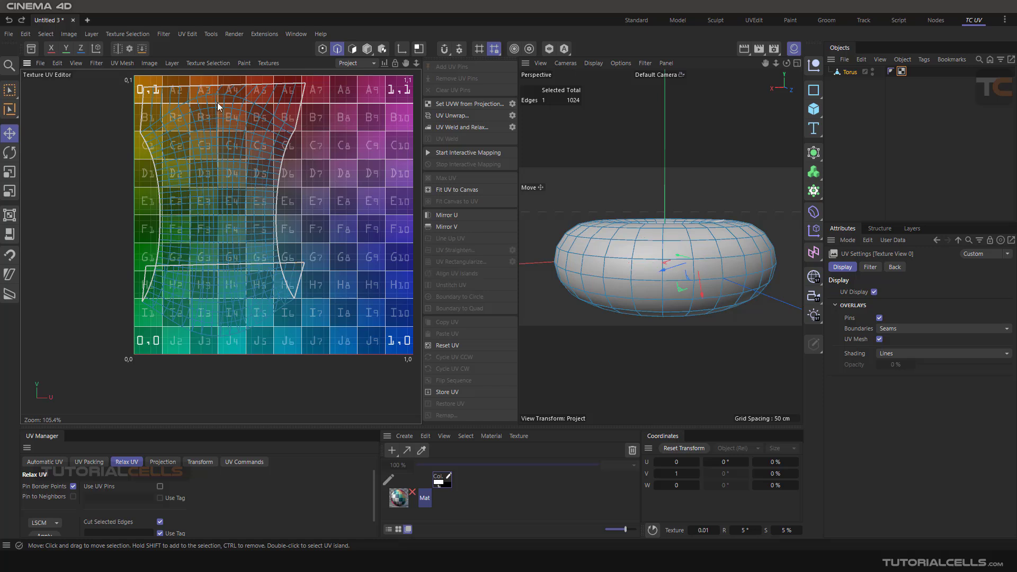
key("ctrl+z")
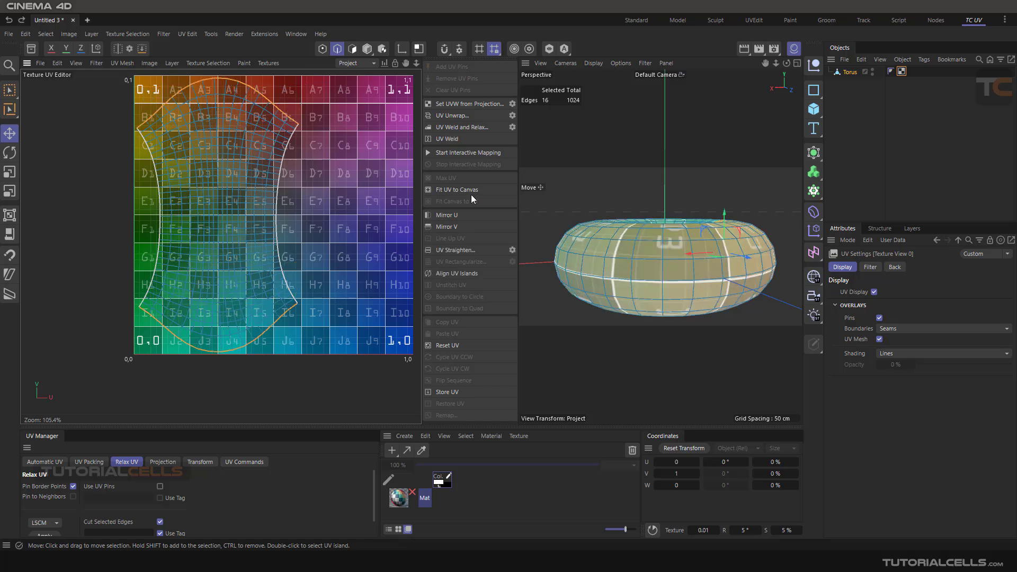
Delete the material from the scene and select the Torus object
left_click_drag(647, 259, 659, 277, "alt")
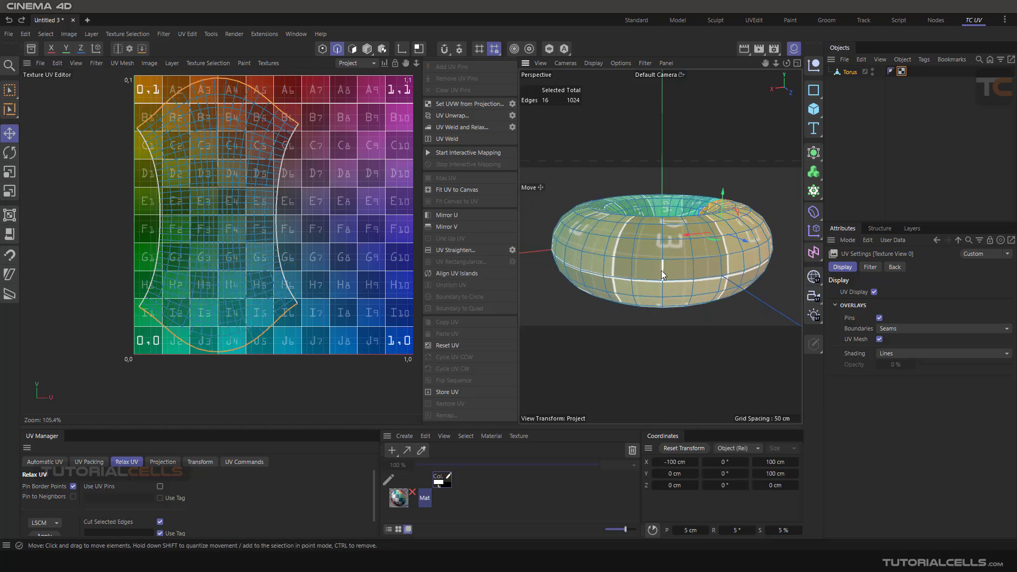
mouse_move(688, 178)
left_mouse_down("alt")
mouse_move(681, 249)
mouse_move(691, 188)
left_mouse_up("alt")
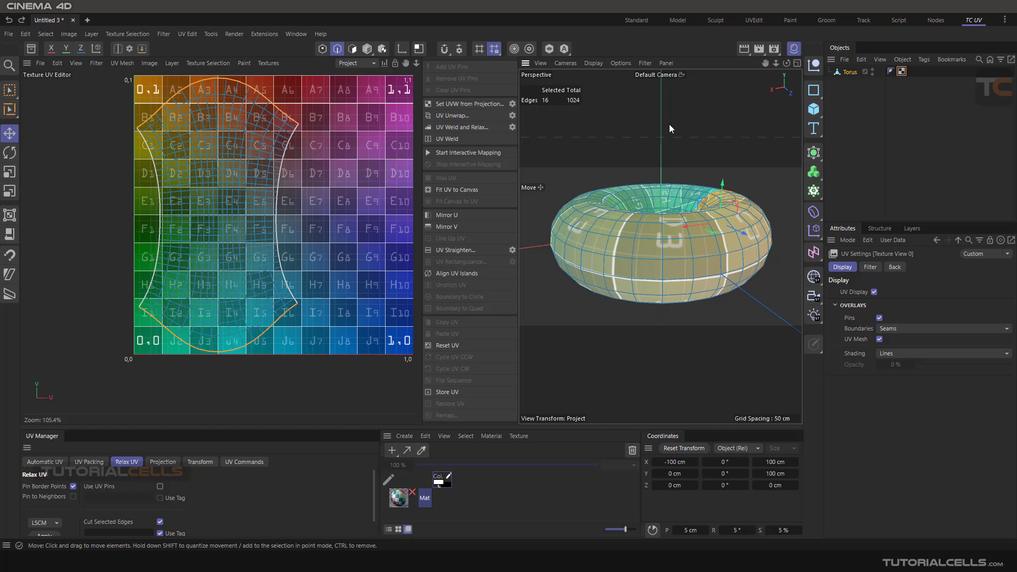
left_click(399, 498)
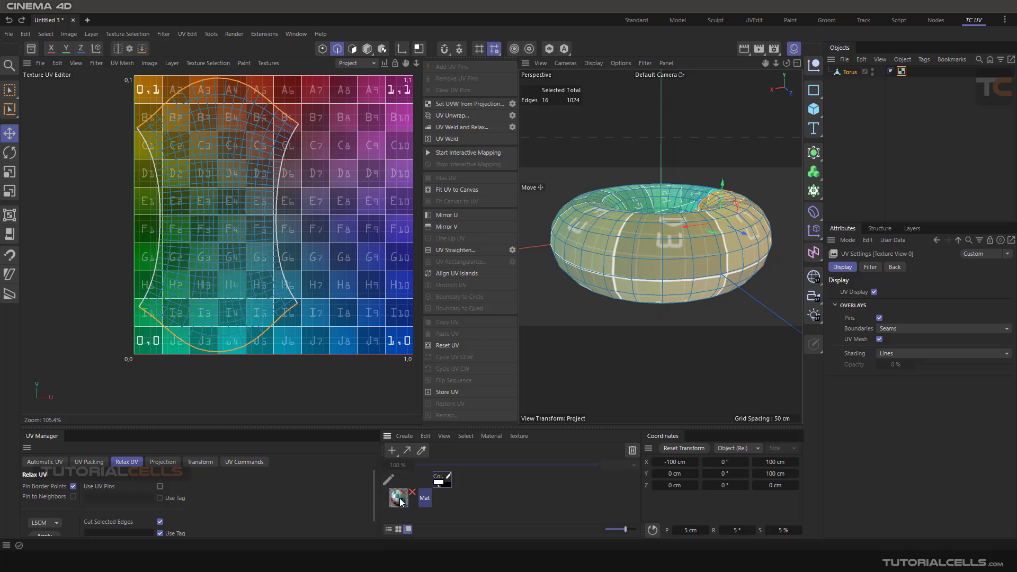
key("Delete")
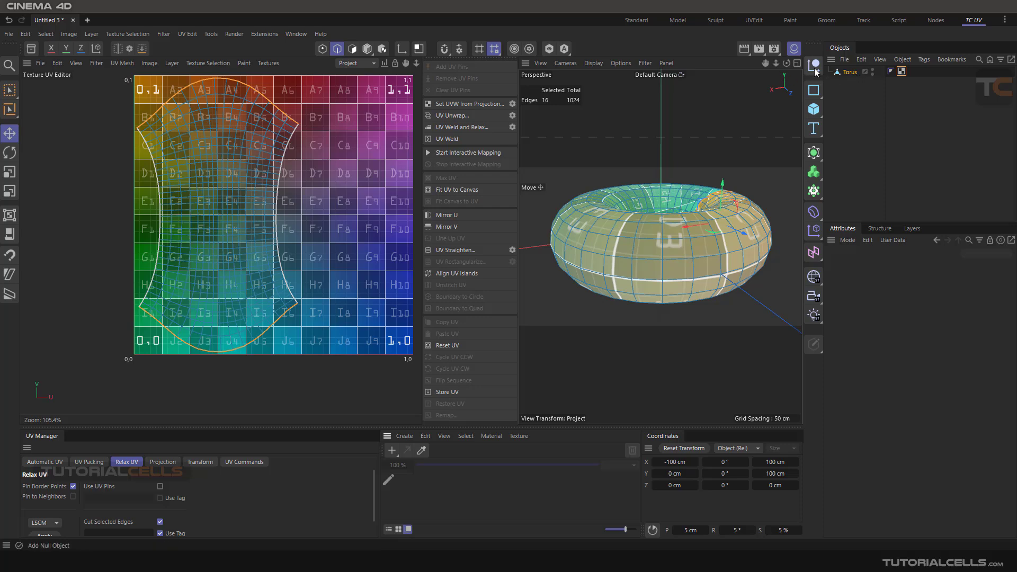
left_click(848, 72)
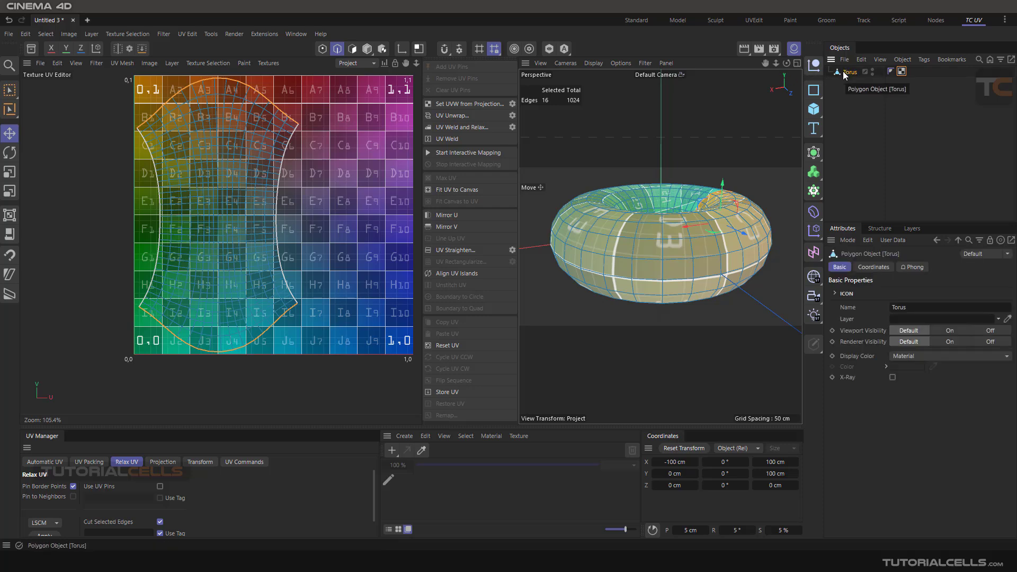